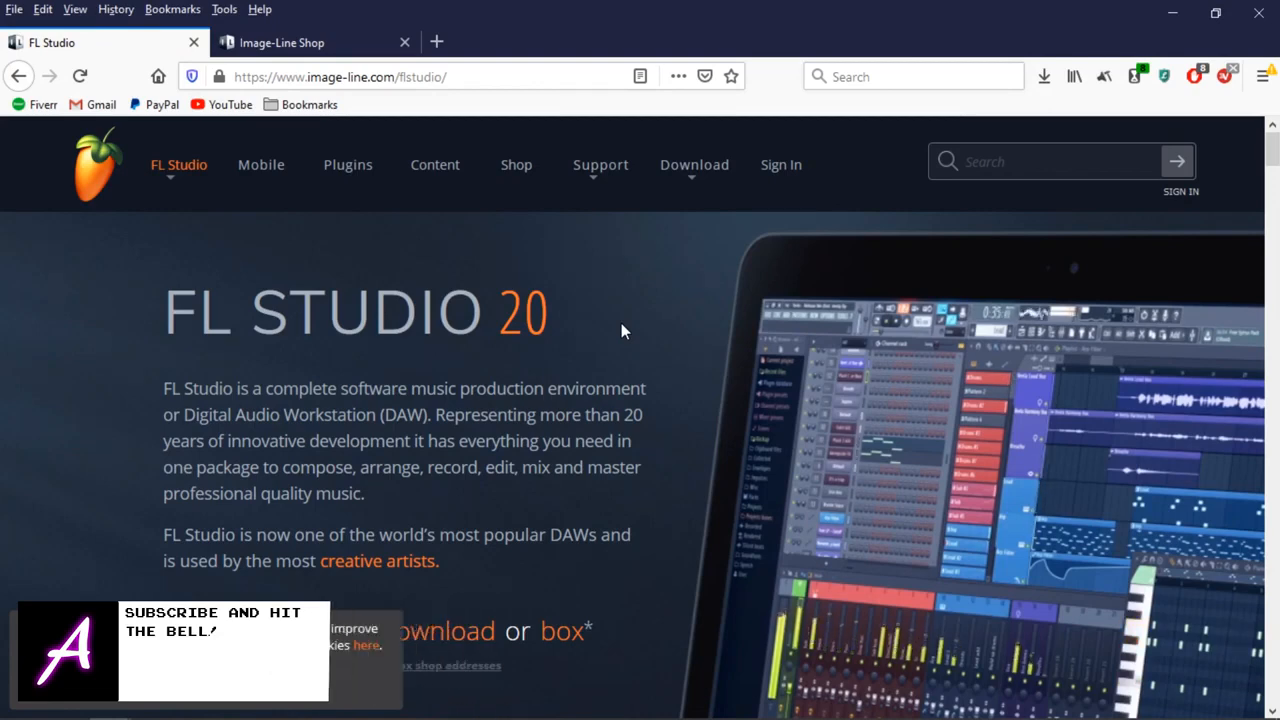
# Examine the FL Studio 20 product page, its web address and the options for downloading the trial or buying
pyautogui.scroll(-3, 525, 205)
pyautogui.scroll(3, 528, 208)
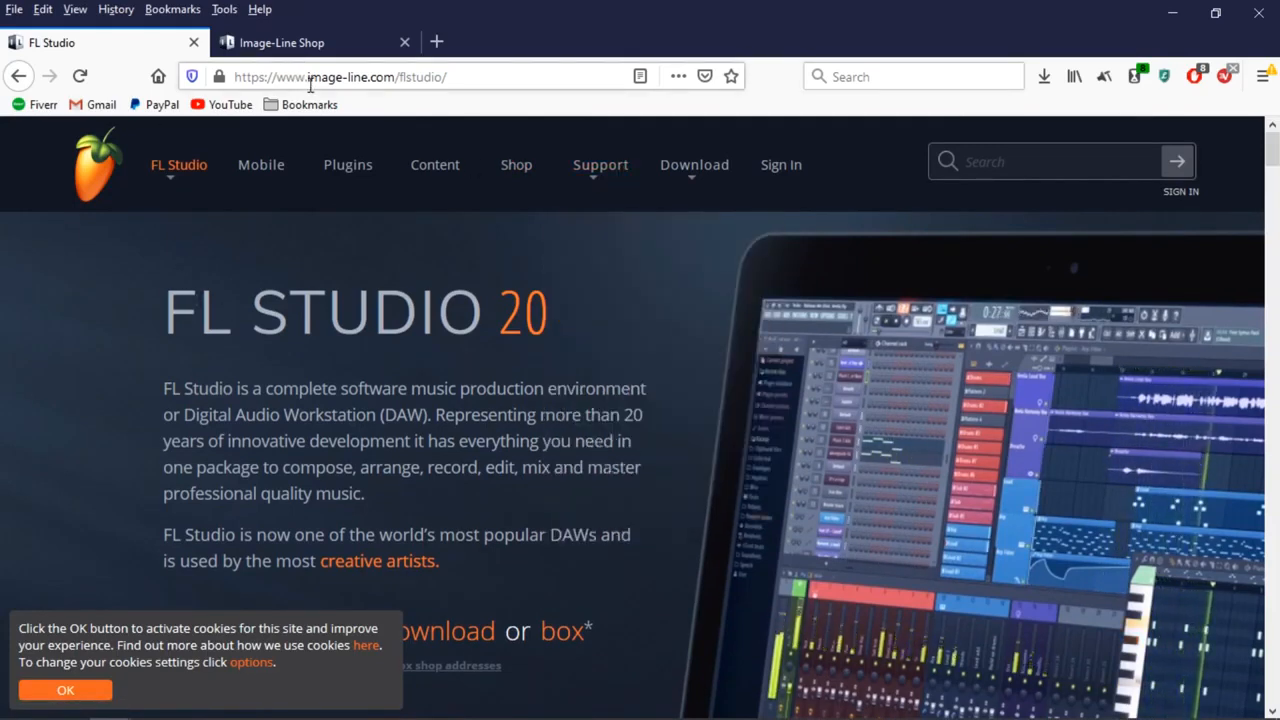
pyautogui.moveTo(308, 77); pyautogui.dragTo(400, 63)
pyautogui.click(443, 70)
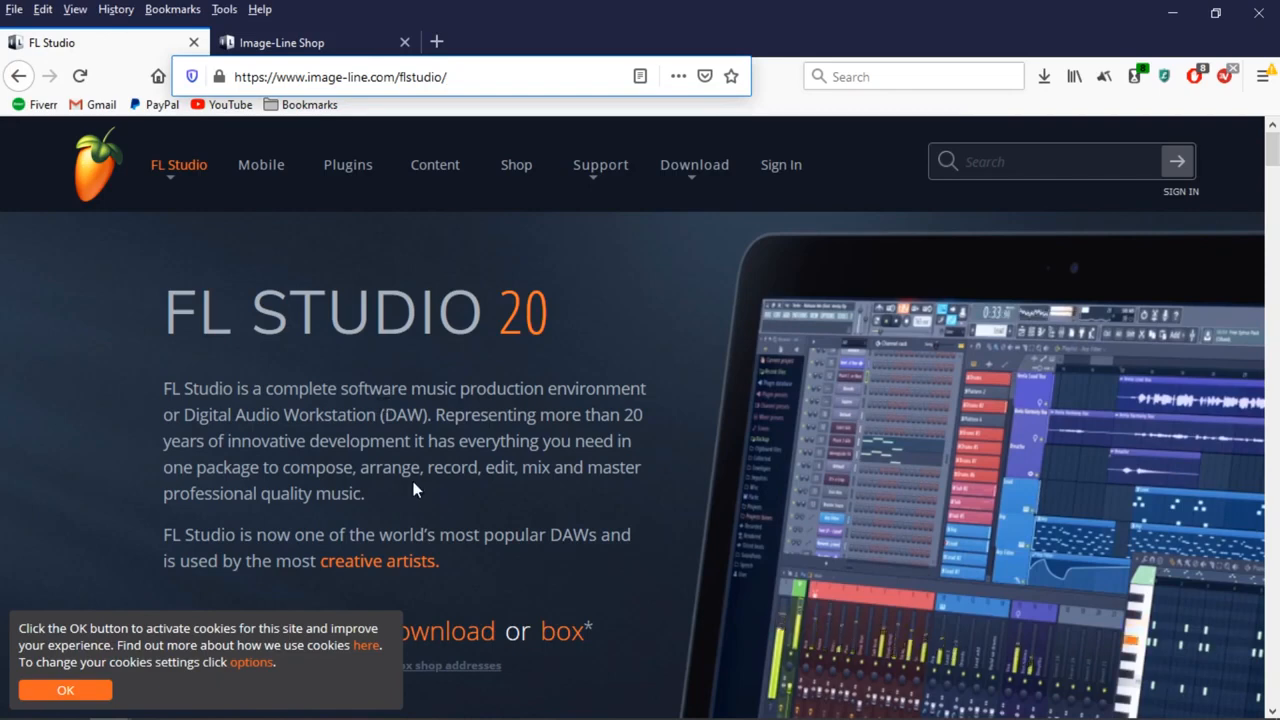
pyautogui.scroll(-3, 363, 313)
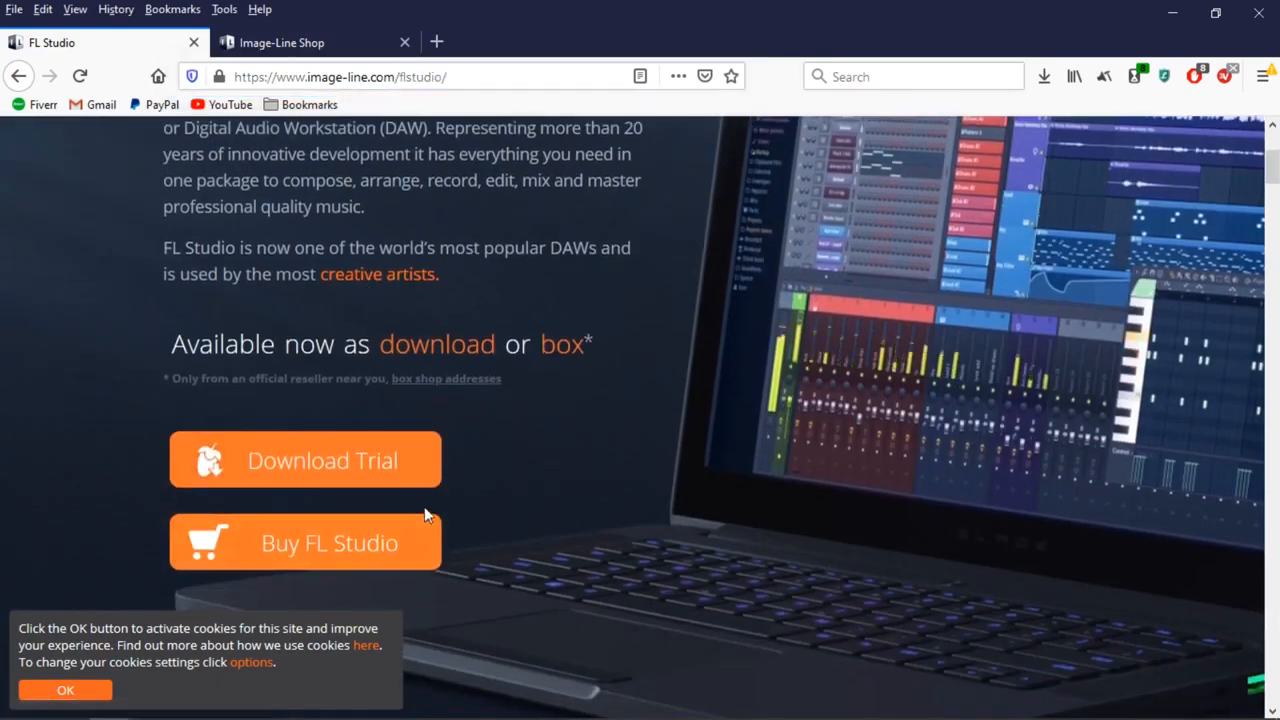
pyautogui.scroll(-1, 423, 514)
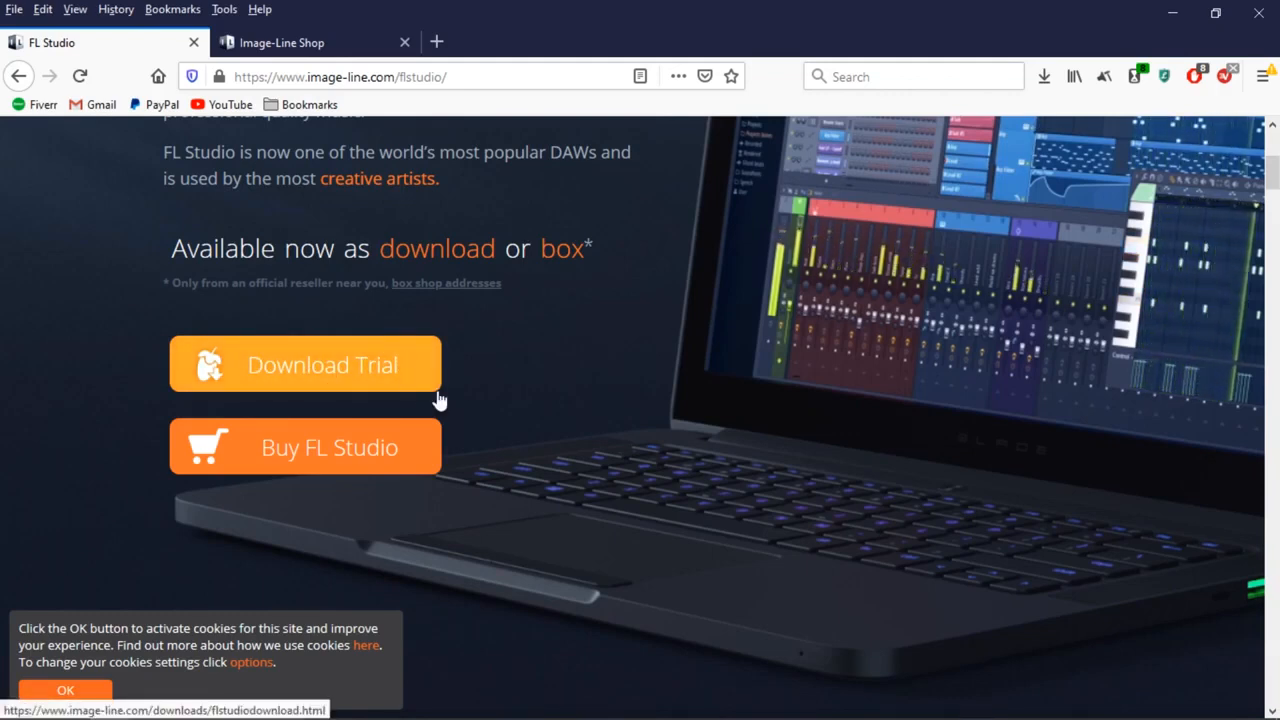
pyautogui.scroll(-2, 437, 397)
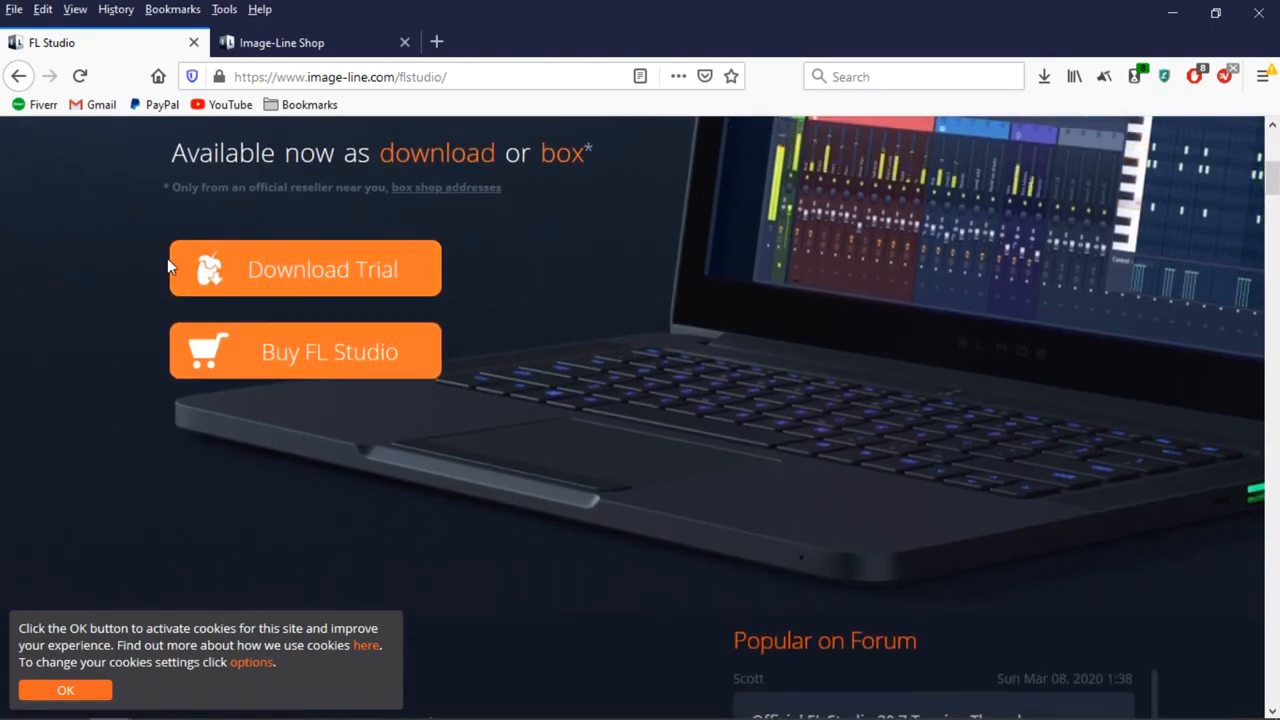
pyautogui.scroll(2, 400, 435)
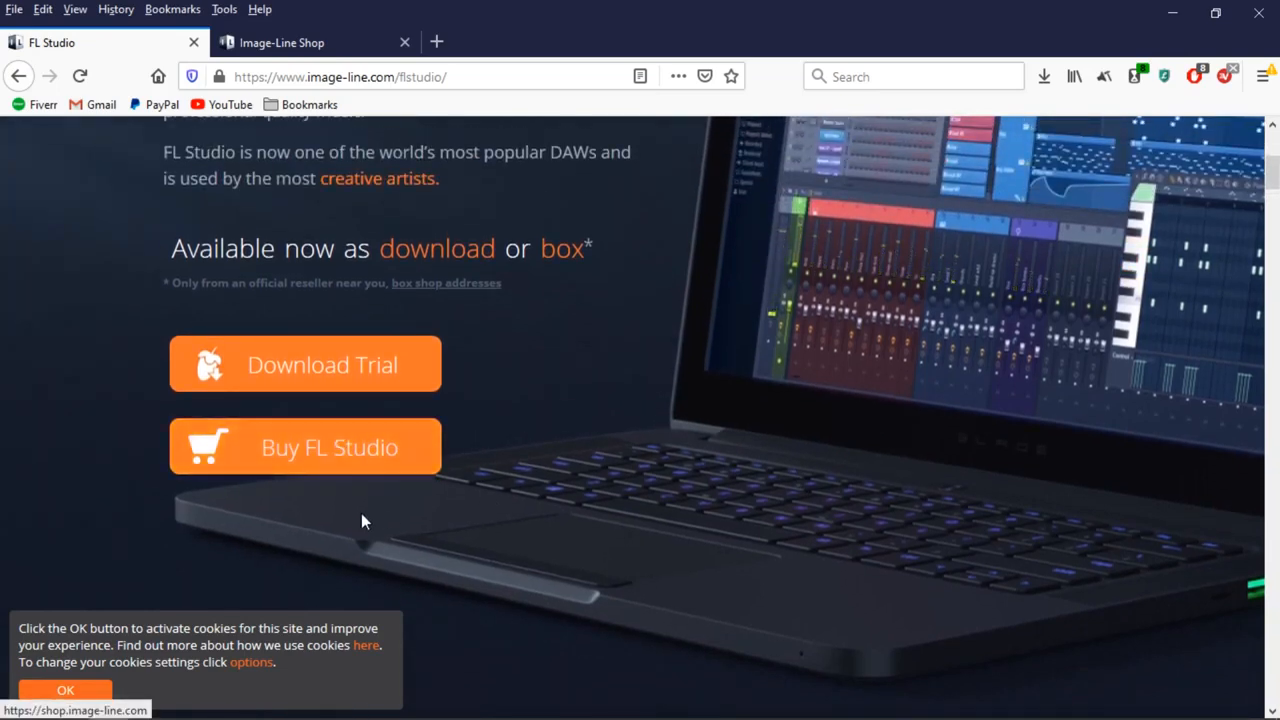
# Open the Image-Line shop page and review the features and prices of the Fruity and Producer editions
pyautogui.click(299, 31)
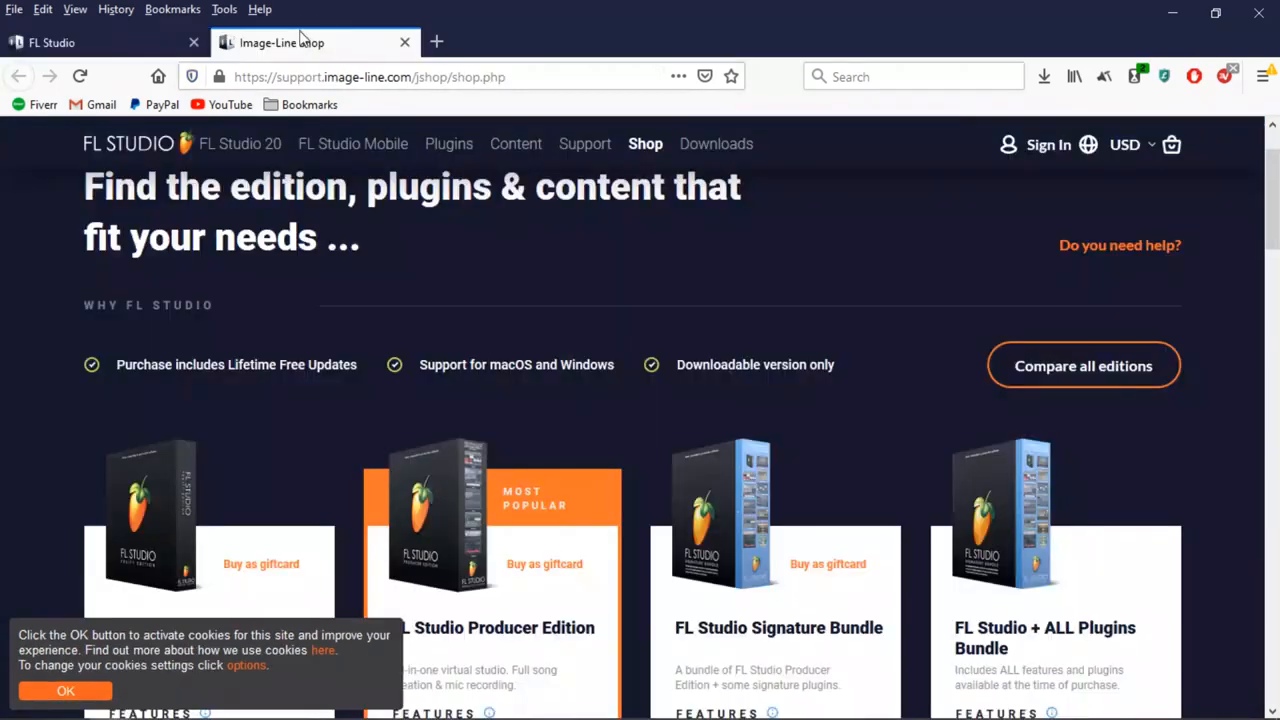
pyautogui.scroll(-3, 954, 319)
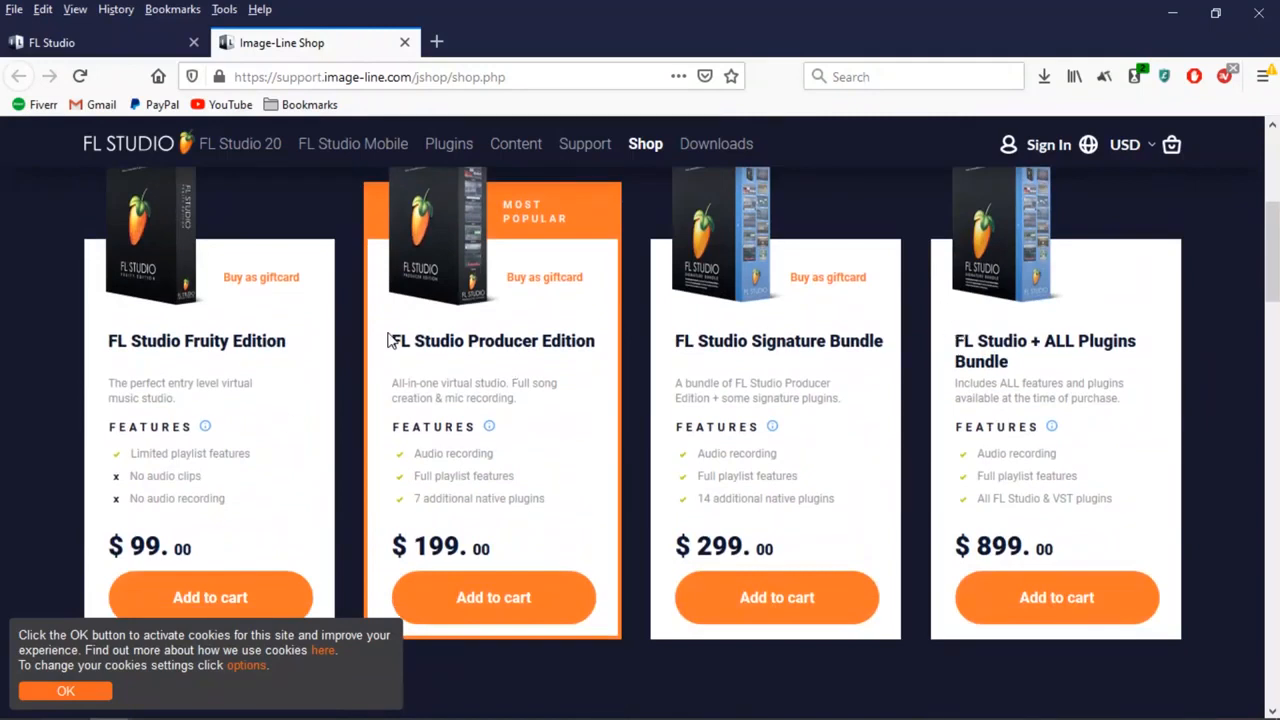
pyautogui.moveTo(84, 347); pyautogui.dragTo(228, 531)
pyautogui.click(266, 520)
pyautogui.click(323, 380)
pyautogui.moveTo(388, 342)
pyautogui.mouseDown()
pyautogui.moveTo(491, 380)
pyautogui.moveTo(574, 500)
pyautogui.moveTo(574, 557)
pyautogui.moveTo(400, 337)
pyautogui.mouseUp()
pyautogui.click(505, 560)
pyautogui.click(407, 336)
pyautogui.moveTo(398, 427); pyautogui.dragTo(546, 500)
pyautogui.click(460, 474)
pyautogui.click(456, 477)
pyautogui.click(546, 500)
# Compare the Signature Bundle and the All Plugins Bundle with the Producer Edition in the shop
pyautogui.moveTo(660, 333)
pyautogui.mouseDown()
pyautogui.moveTo(1114, 443)
pyautogui.moveTo(1003, 447)
pyautogui.mouseUp()
pyautogui.click(1003, 447)
pyautogui.moveTo(653, 321)
pyautogui.mouseDown()
pyautogui.moveTo(968, 360)
pyautogui.moveTo(1066, 517)
pyautogui.moveTo(1140, 515)
pyautogui.mouseUp()
pyautogui.click(1118, 490)
pyautogui.moveTo(678, 545); pyautogui.dragTo(1003, 547)
pyautogui.click(984, 505)
pyautogui.moveTo(394, 333); pyautogui.dragTo(540, 497)
pyautogui.click(541, 490)
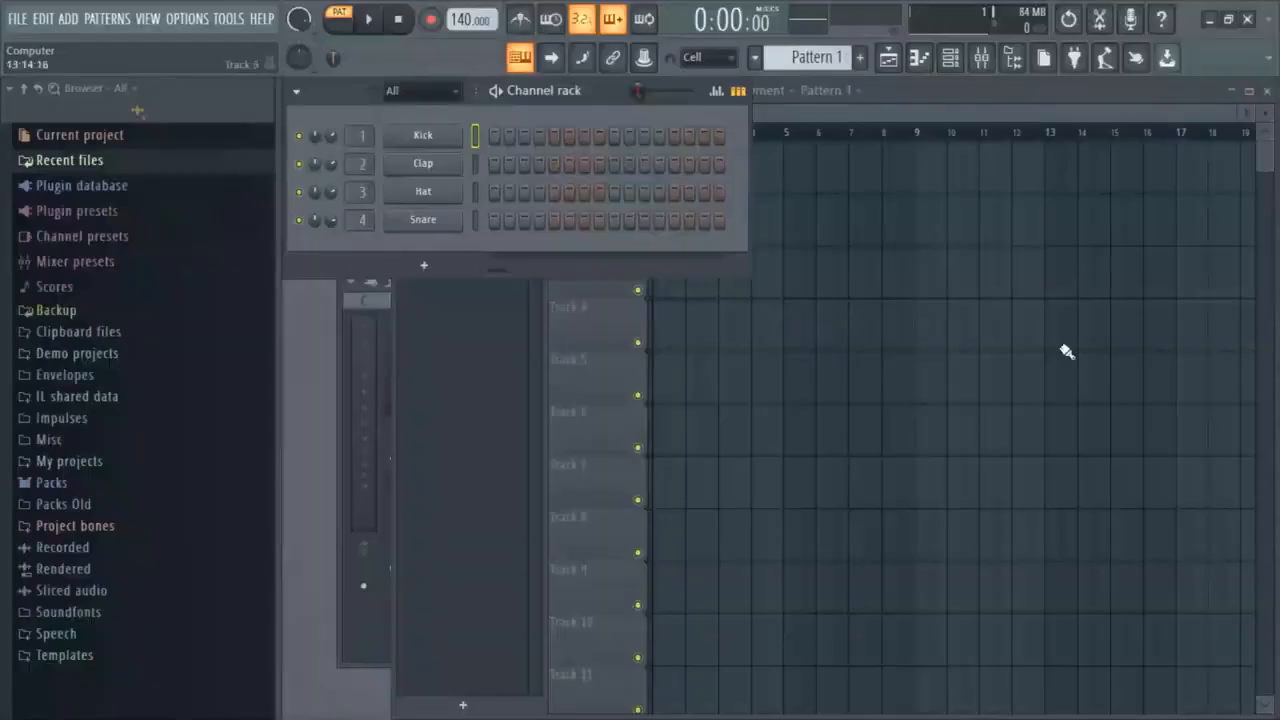
# Switch to FL Studio and look through the Minimal templates offered for a new project
pyautogui.click(894, 143)
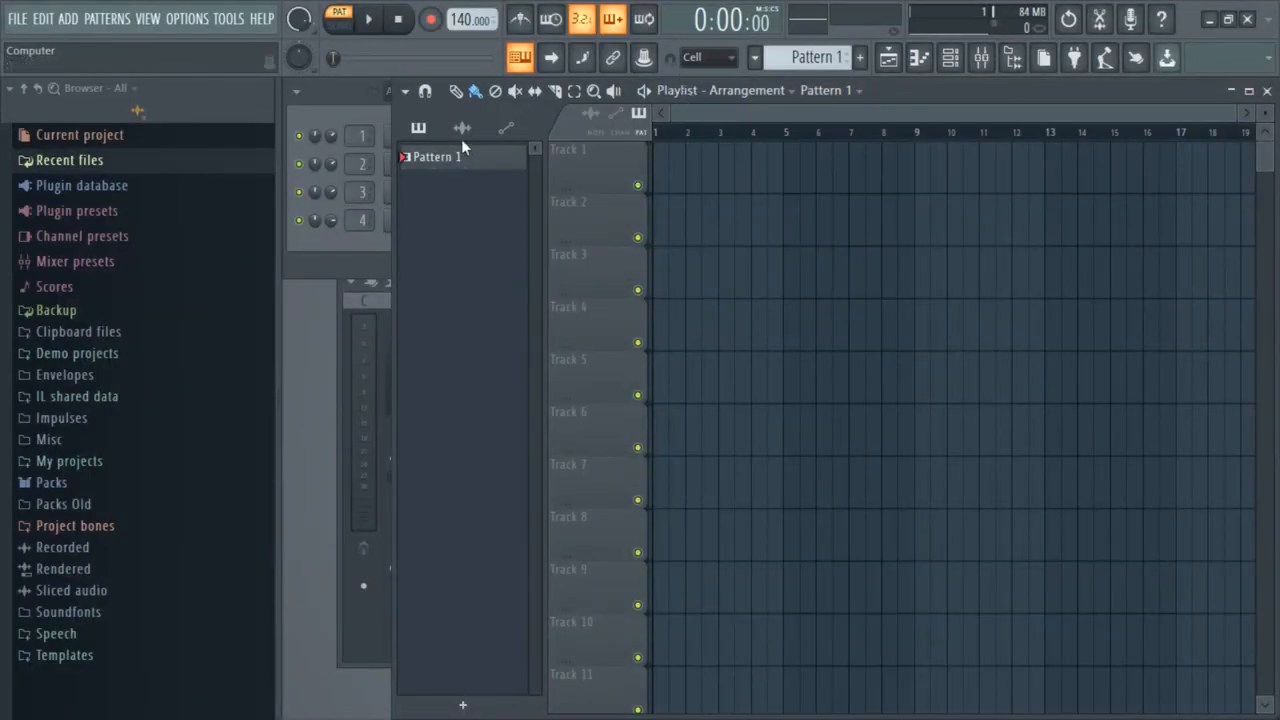
pyautogui.click(370, 121)
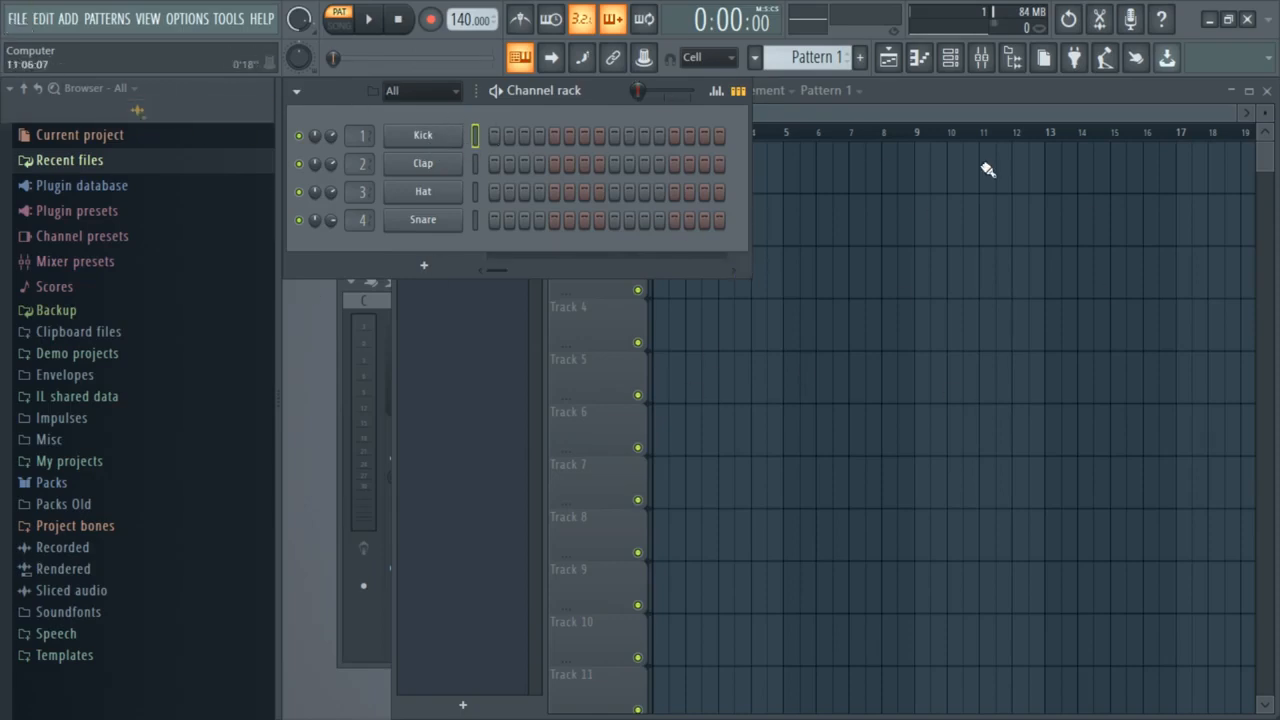
pyautogui.click(20, 20)
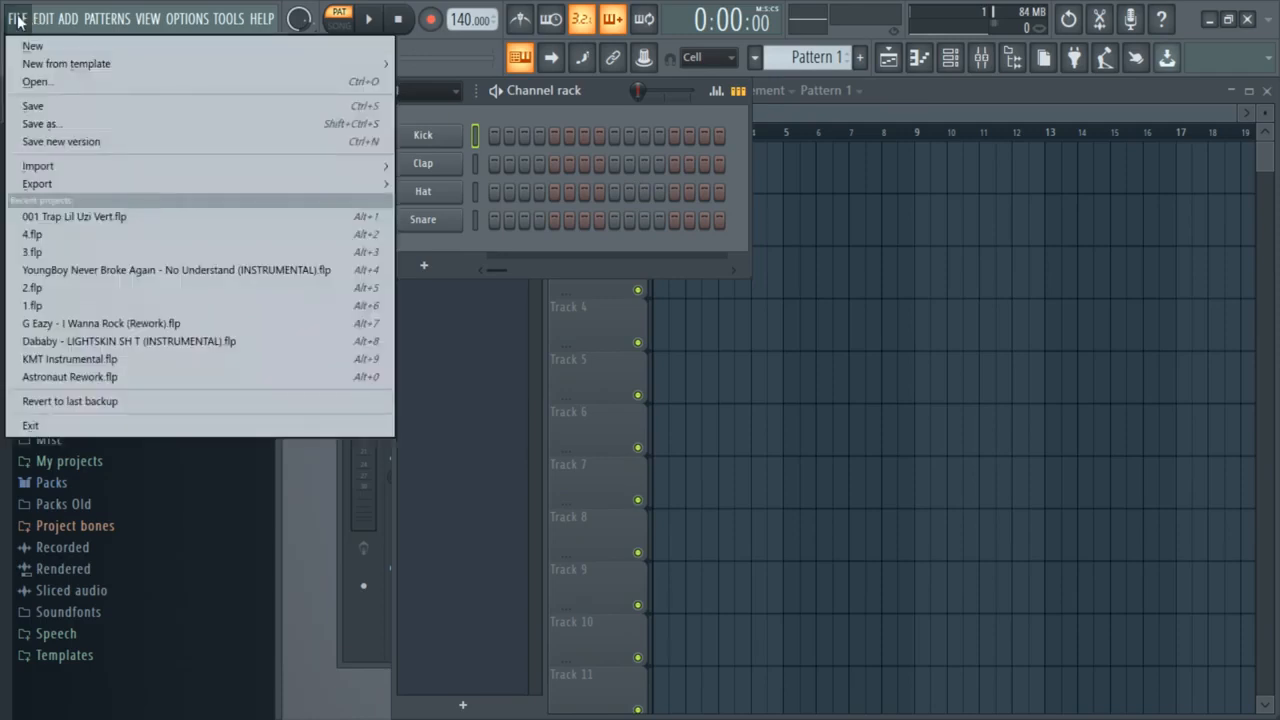
pyautogui.moveTo(40, 64)
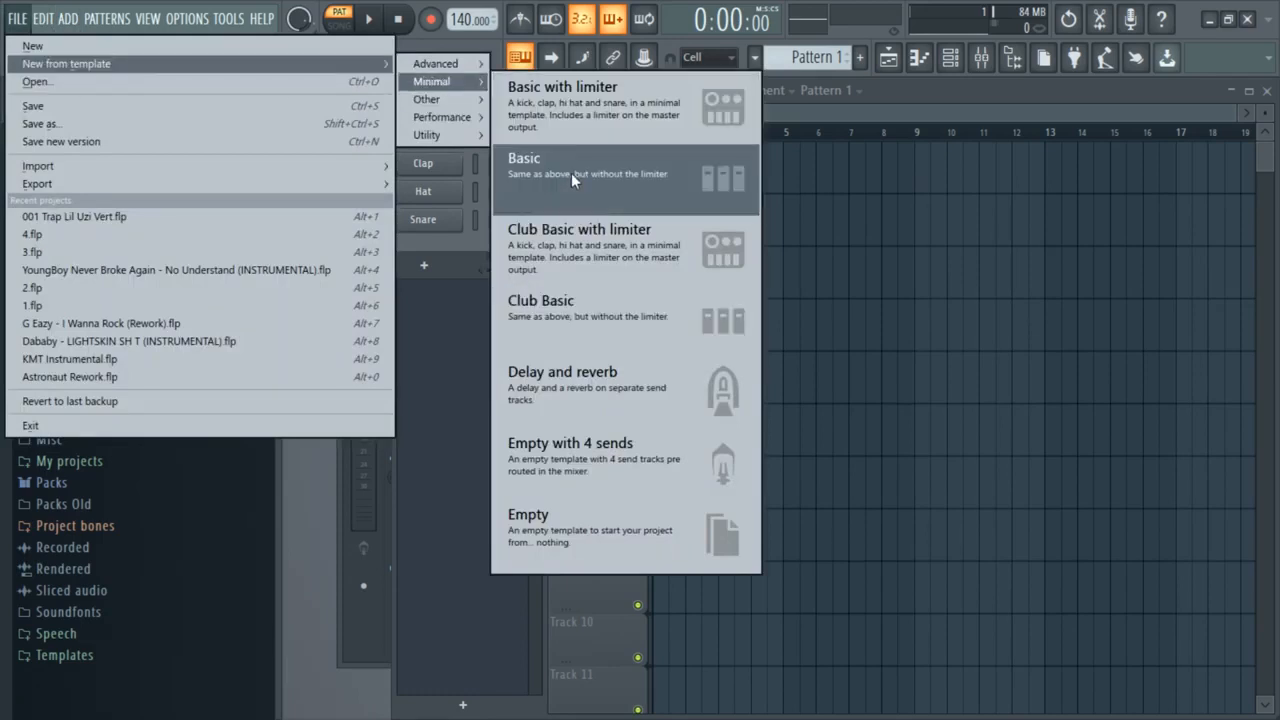
pyautogui.click(575, 240)
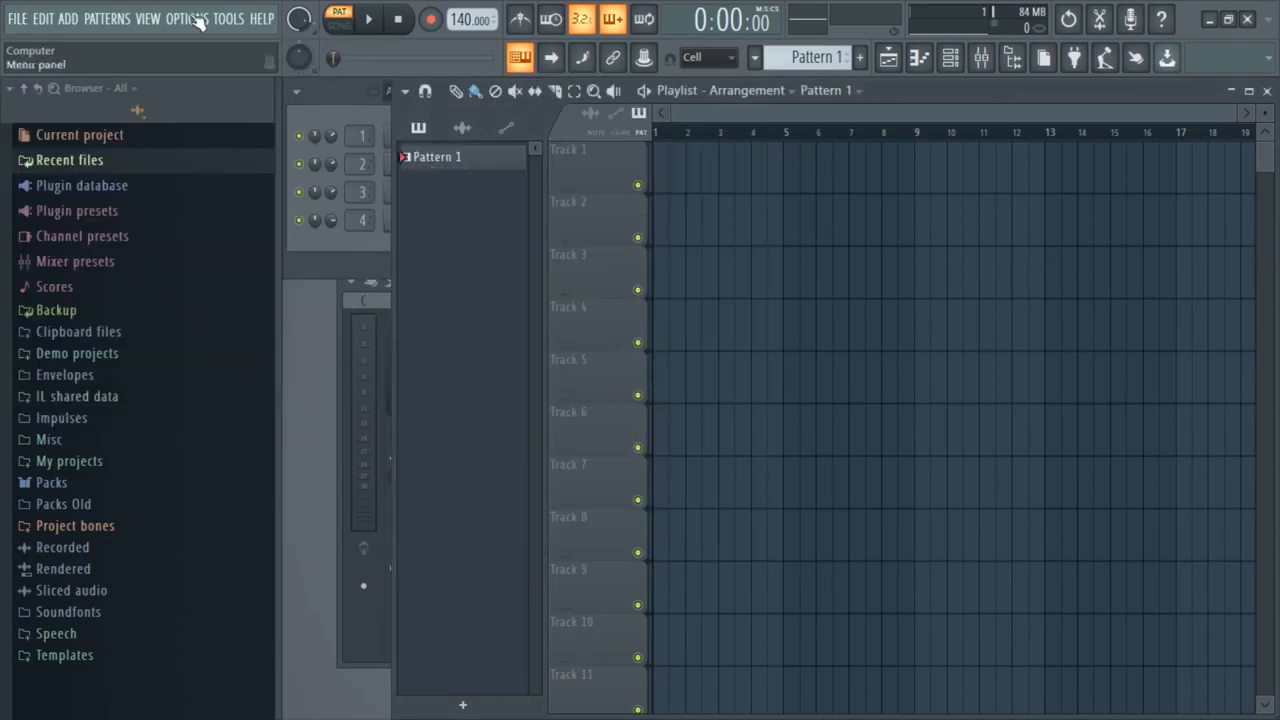
# Program Pattern 1 with kicks on steps 1, 5, 9 and 13 and claps on steps 5 and 13, and play it back
pyautogui.click(338, 90)
pyautogui.doubleClick(474, 188)
pyautogui.doubleClick(474, 134)
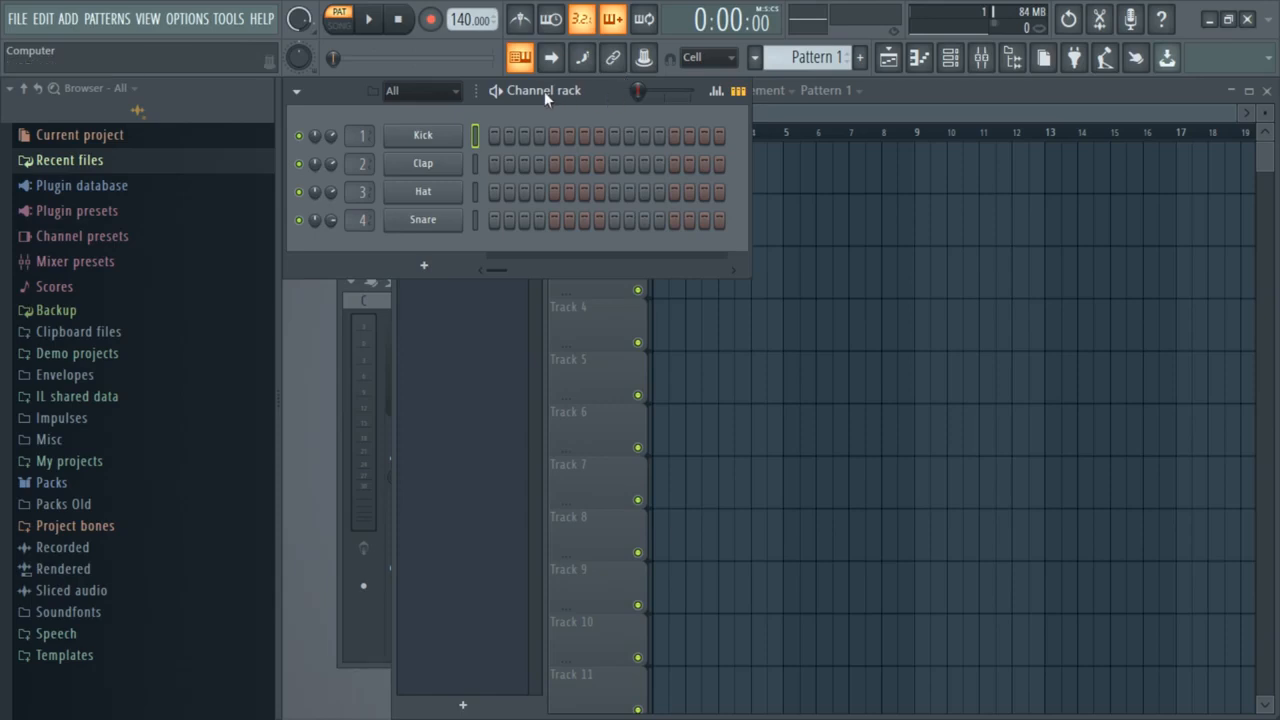
pyautogui.moveTo(531, 91)
pyautogui.mouseDown()
pyautogui.moveTo(565, 105)
pyautogui.moveTo(534, 92)
pyautogui.mouseUp()
pyautogui.moveTo(528, 90)
pyautogui.mouseDown()
pyautogui.moveTo(571, 163)
pyautogui.moveTo(605, 152)
pyautogui.moveTo(551, 124)
pyautogui.moveTo(536, 87)
pyautogui.mouseUp()
pyautogui.click(676, 135)
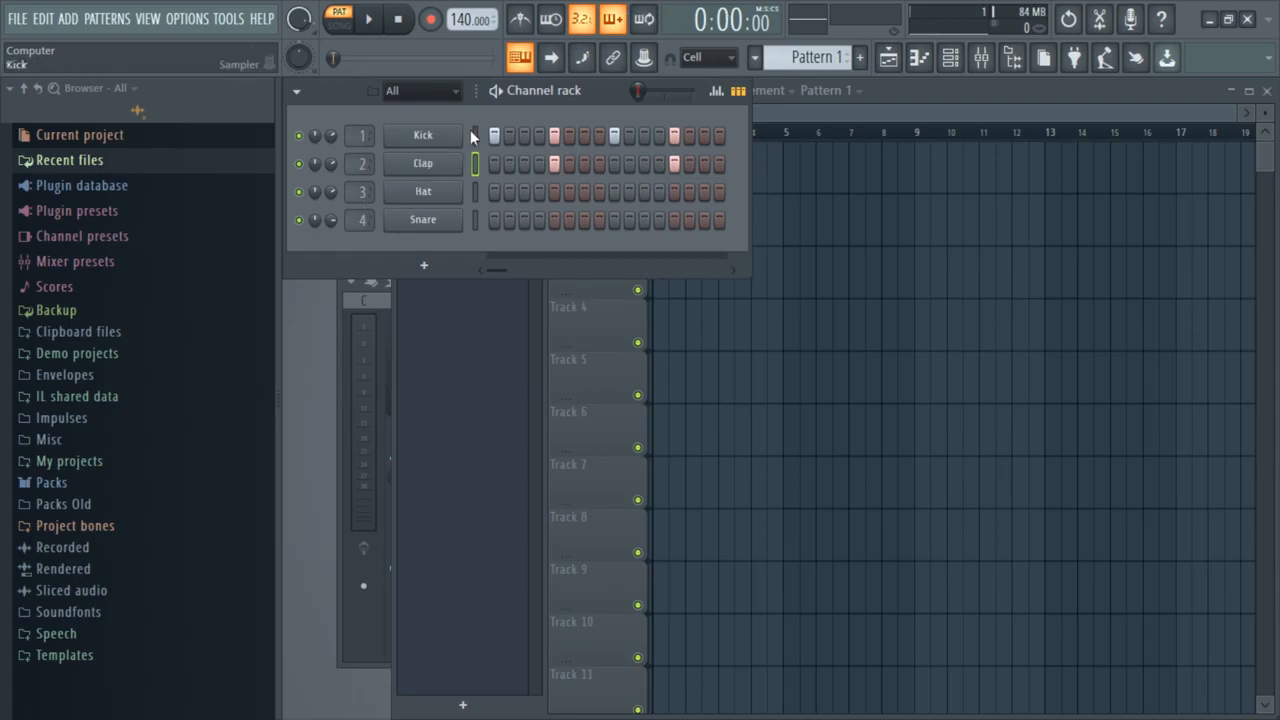
pyautogui.click(377, 25)
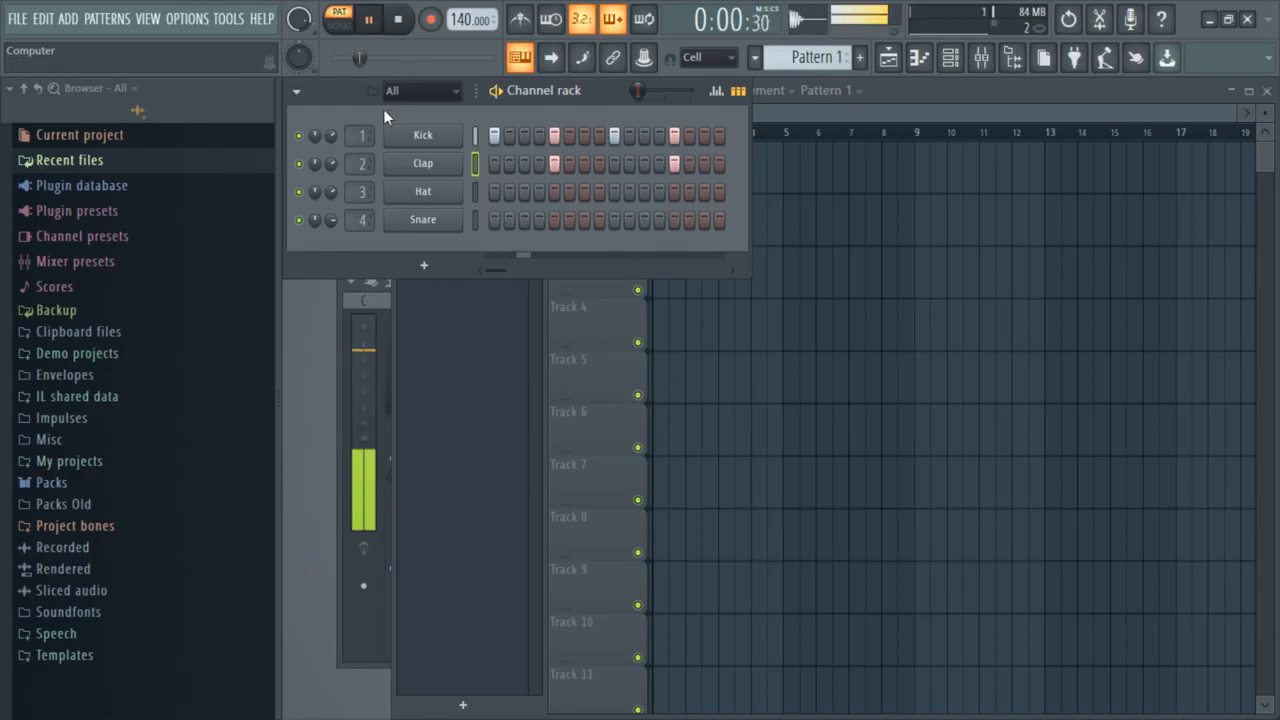
pyautogui.click(403, 22)
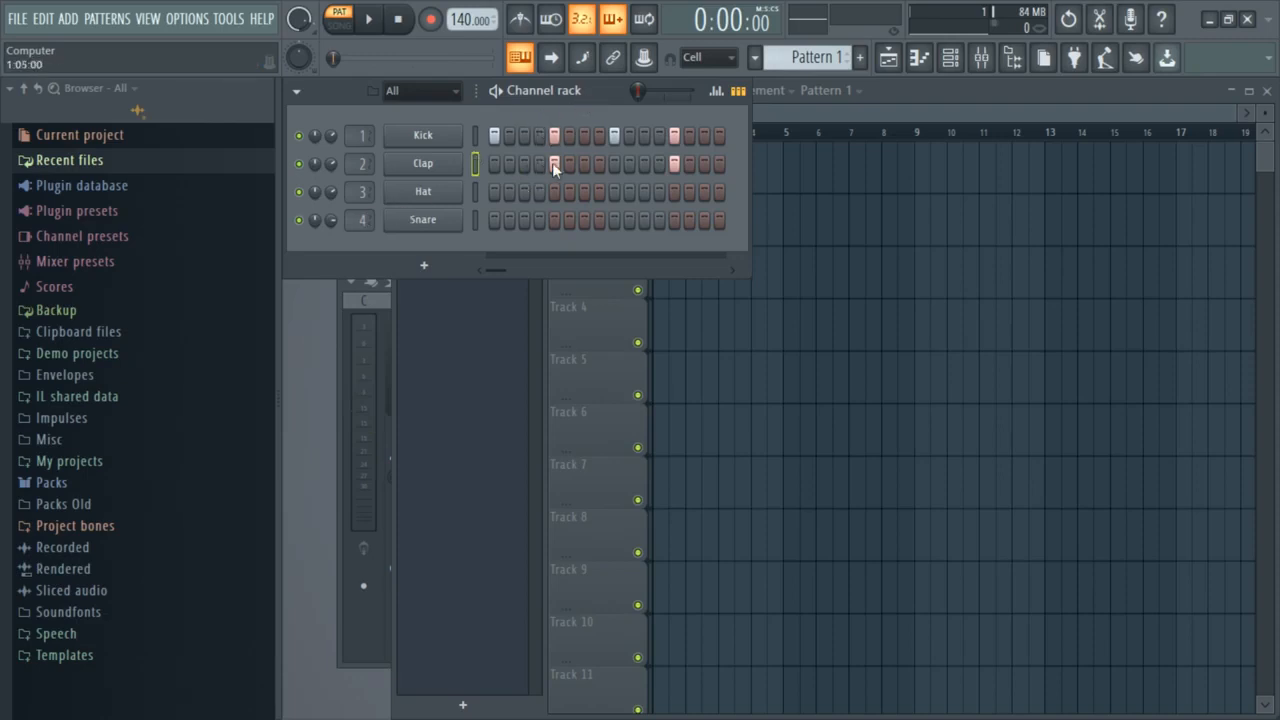
# Add a second pattern and keep its default name
pyautogui.click(867, 63)
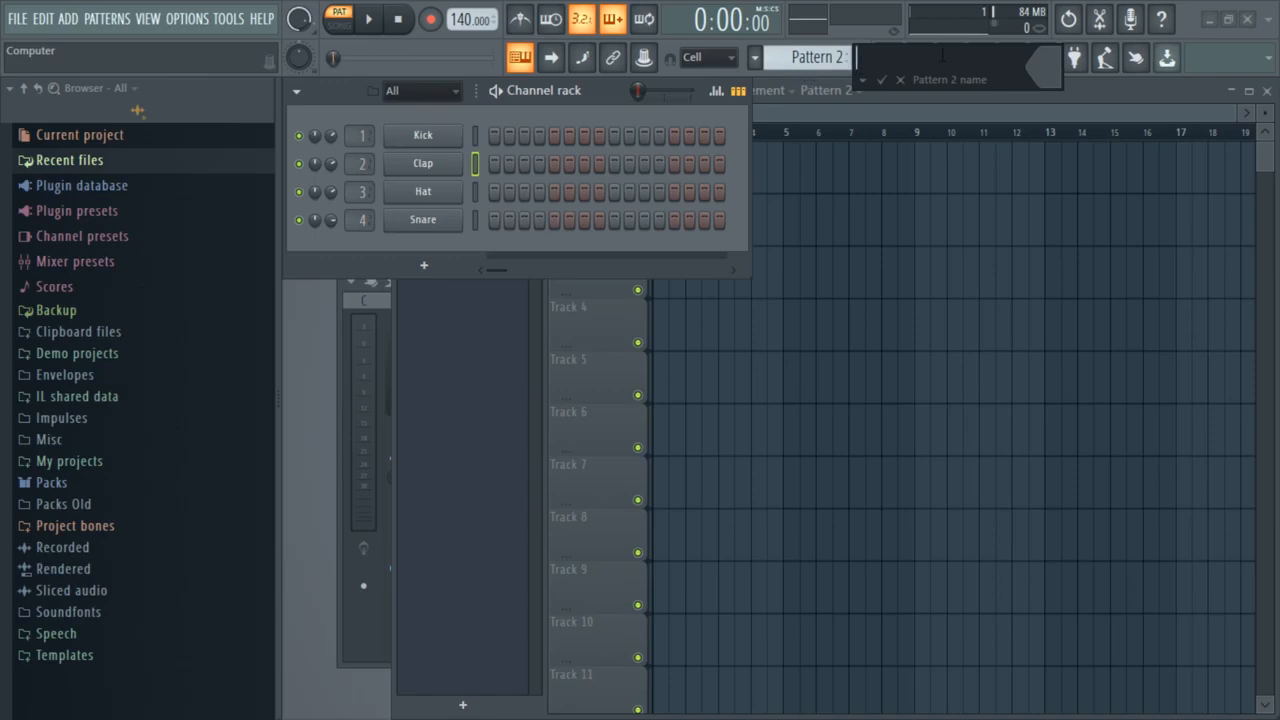
pyautogui.write('jfjgk')
pyautogui.press('BackSpace')
pyautogui.press('BackSpace')
pyautogui.press('BackSpace')
pyautogui.press('BackSpace')
pyautogui.press('Return')
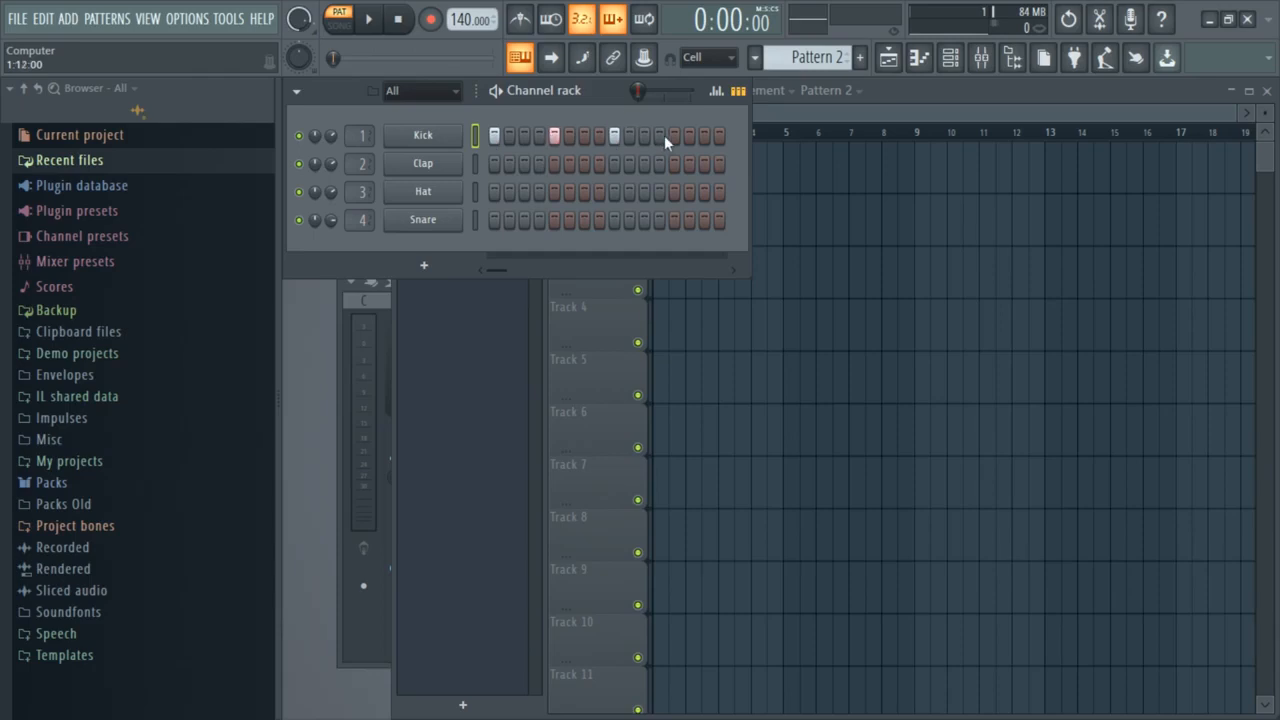
# Program Pattern 2 with kicks on steps 1, 5, 9 and 13, claps on 5 and 13 and hats on every odd step, and preview it
pyautogui.click(551, 163)
pyautogui.click(474, 197)
pyautogui.click(495, 192)
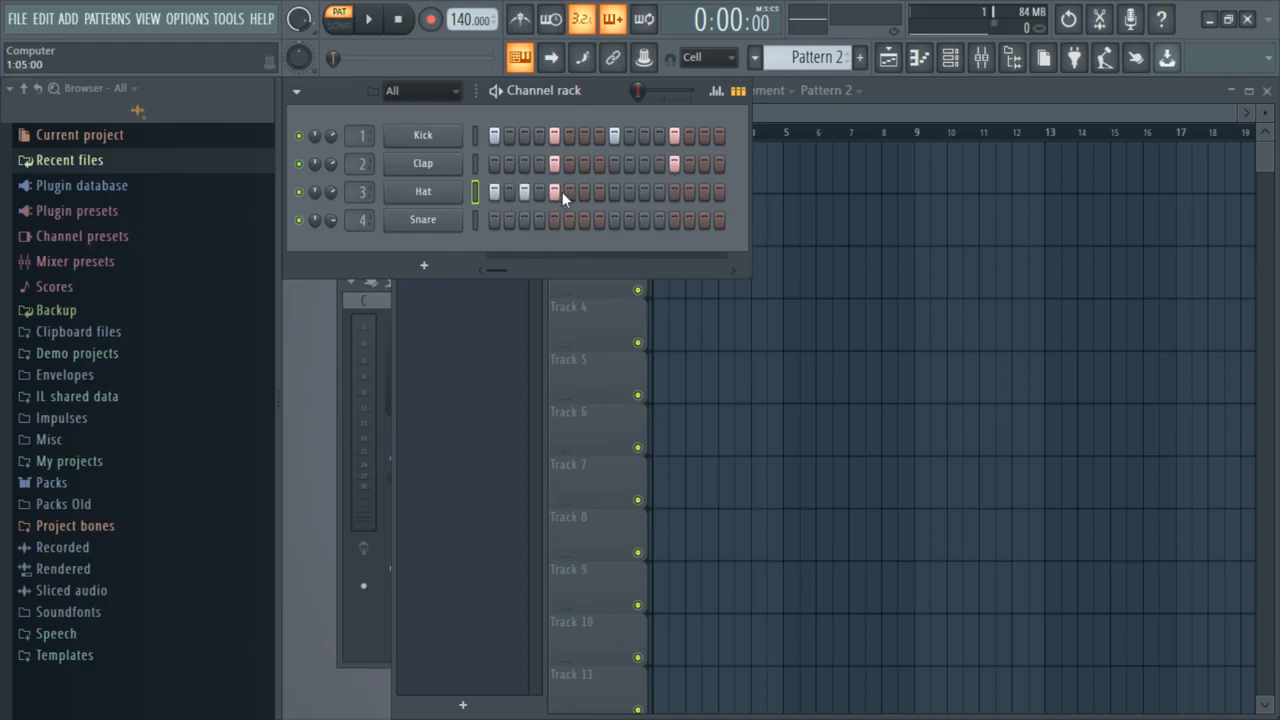
pyautogui.click(704, 192)
pyautogui.press('space')
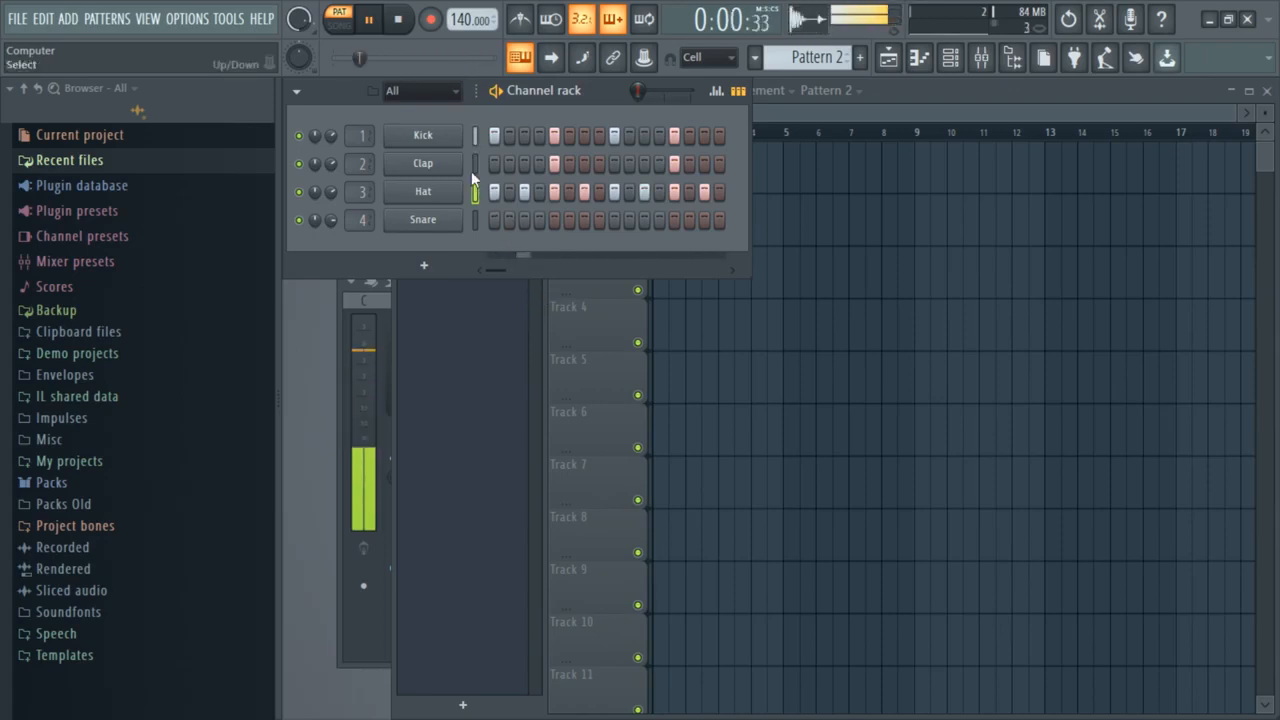
pyautogui.click(403, 18)
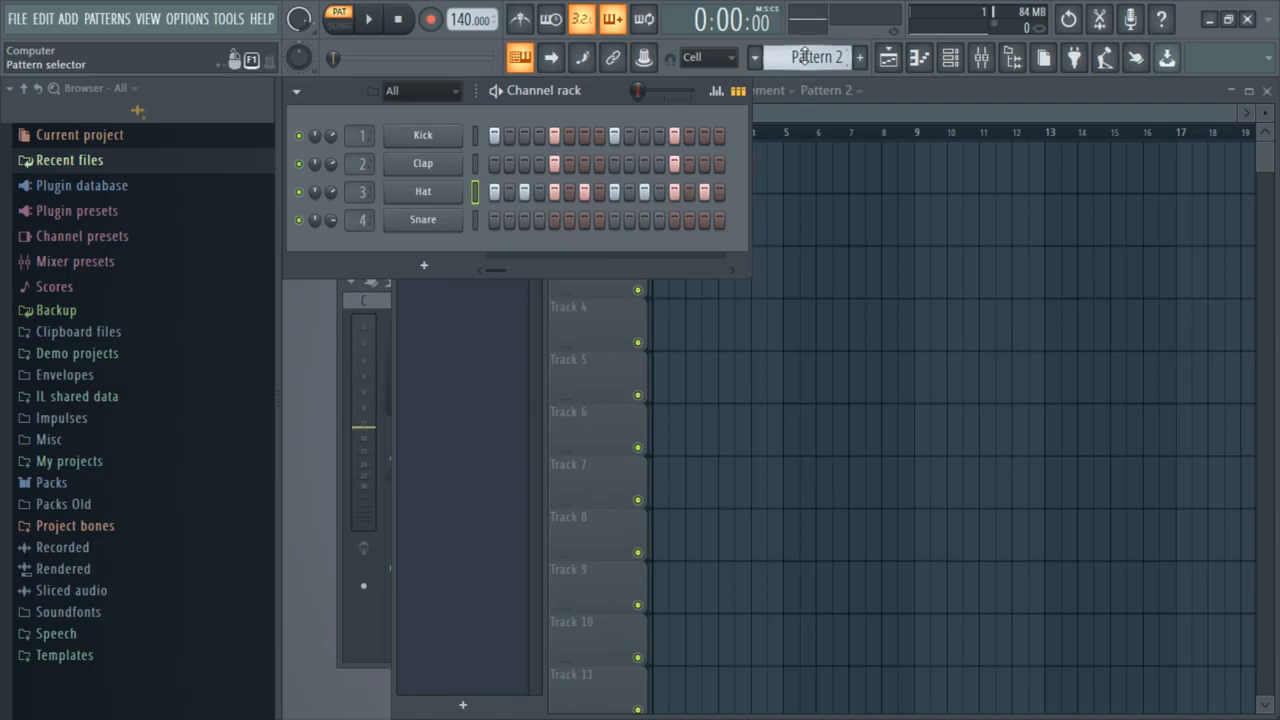
# Cycle the active pattern through Pattern 1, Pattern 2 and higher-numbered empty patterns, and return to Pattern 1
pyautogui.click(805, 57)
pyautogui.moveTo(805, 57); pyautogui.dragTo(805, 75)
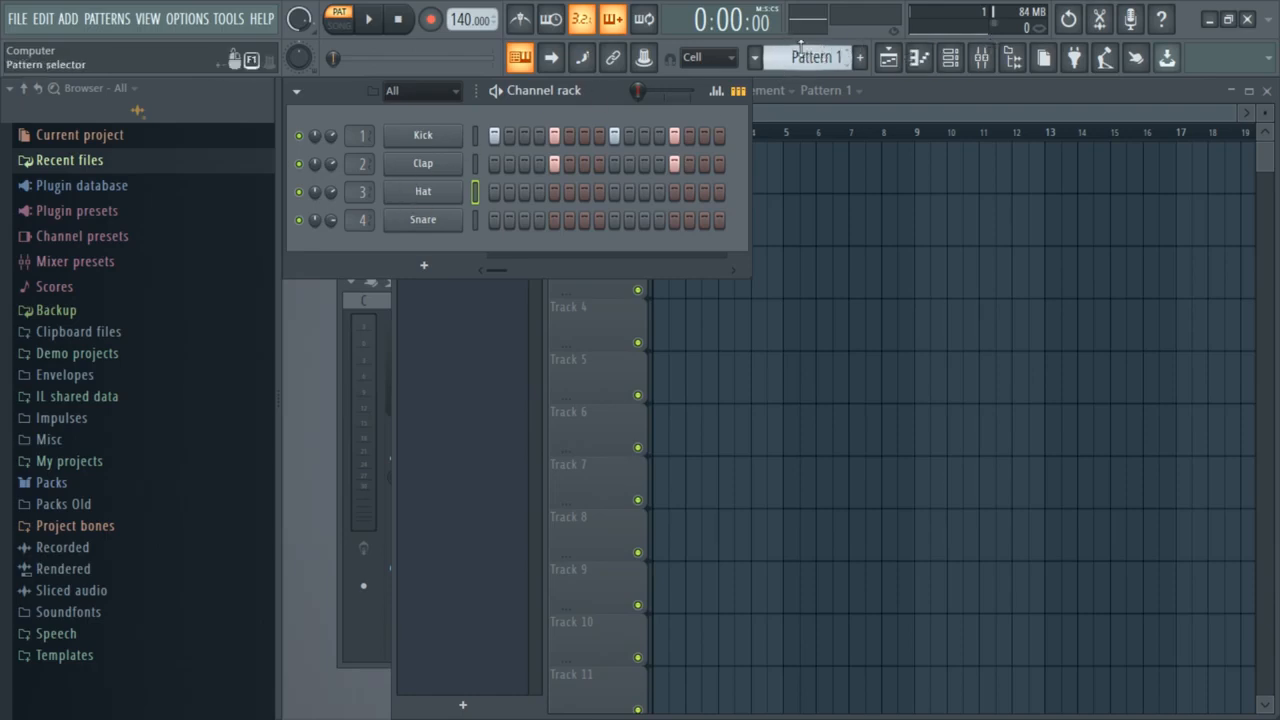
pyautogui.moveTo(801, 55); pyautogui.dragTo(801, 40)
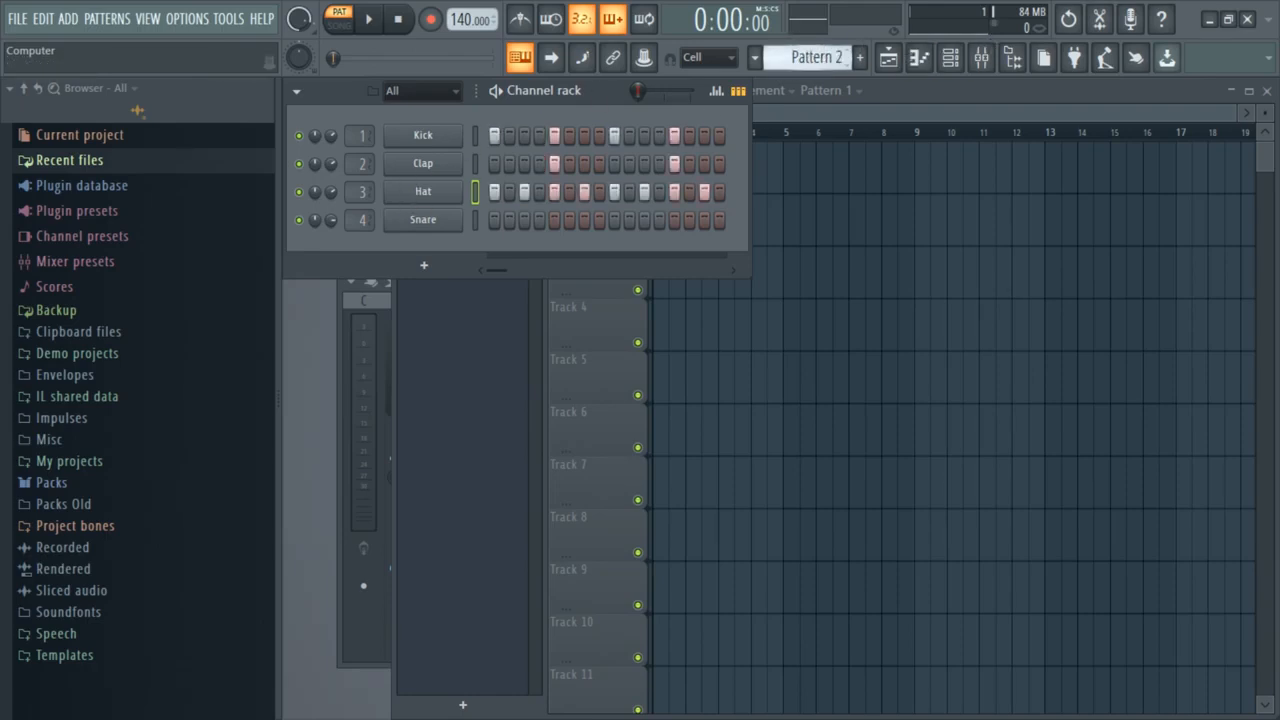
pyautogui.moveTo(803, 57); pyautogui.dragTo(803, 14)
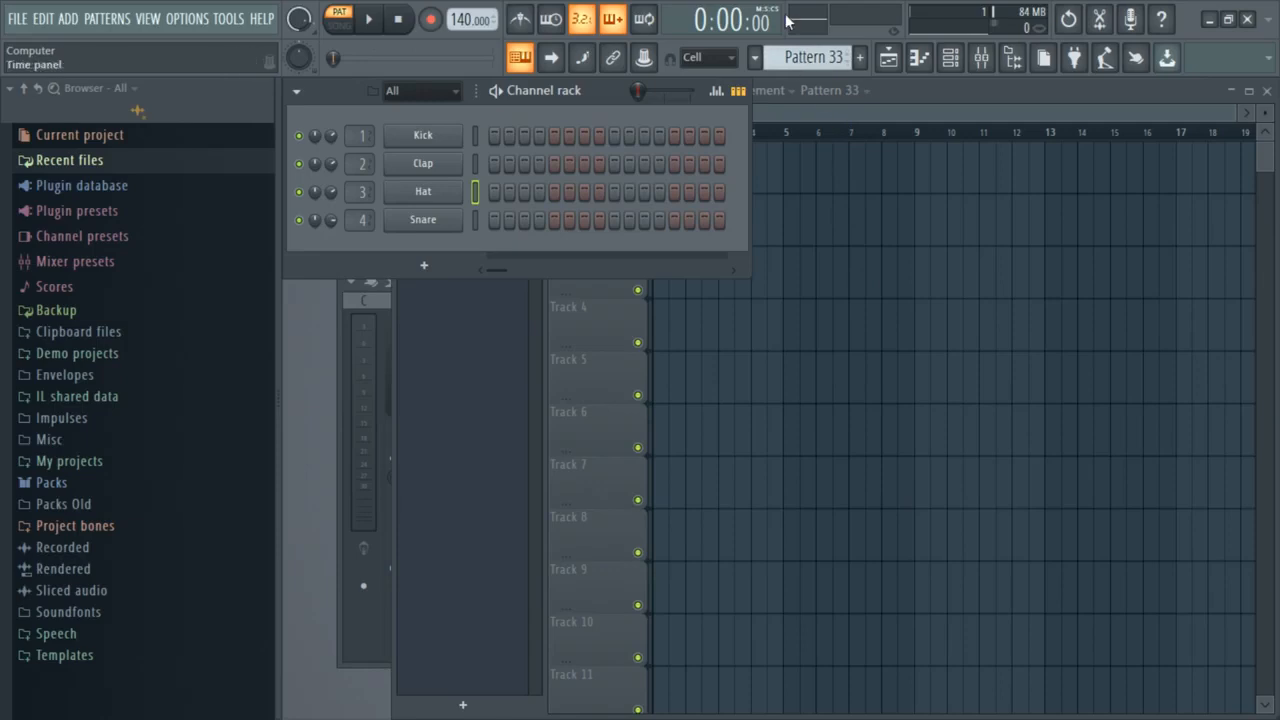
pyautogui.moveTo(806, 57); pyautogui.dragTo(806, 0)
pyautogui.moveTo(808, 57)
pyautogui.mouseDown()
pyautogui.moveTo(808, 90)
pyautogui.moveTo(787, 60)
pyautogui.moveTo(813, 60)
pyautogui.moveTo(813, 74)
pyautogui.mouseUp()
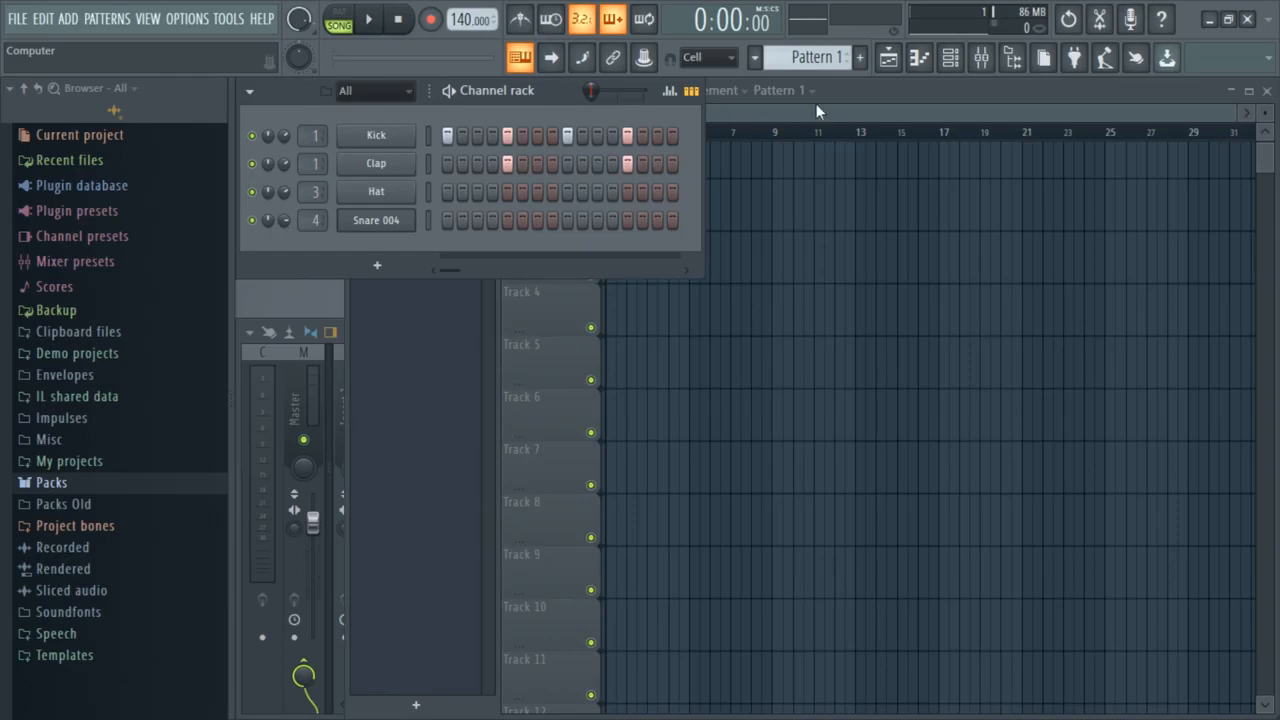
# Bring the playlist to the front, select Pattern 1 as the source clip and place it at the start of Track 1
pyautogui.click(864, 87)
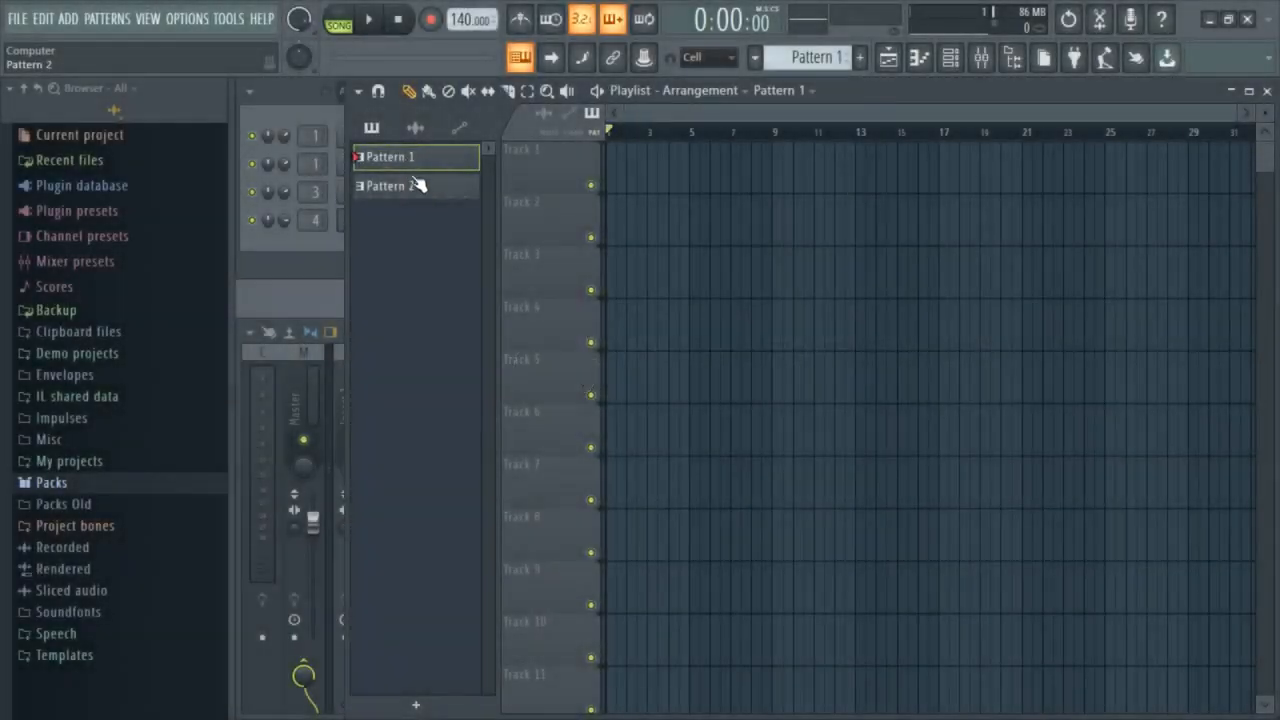
pyautogui.click(420, 188)
pyautogui.click(420, 164)
pyautogui.click(422, 187)
pyautogui.click(422, 163)
pyautogui.click(428, 188)
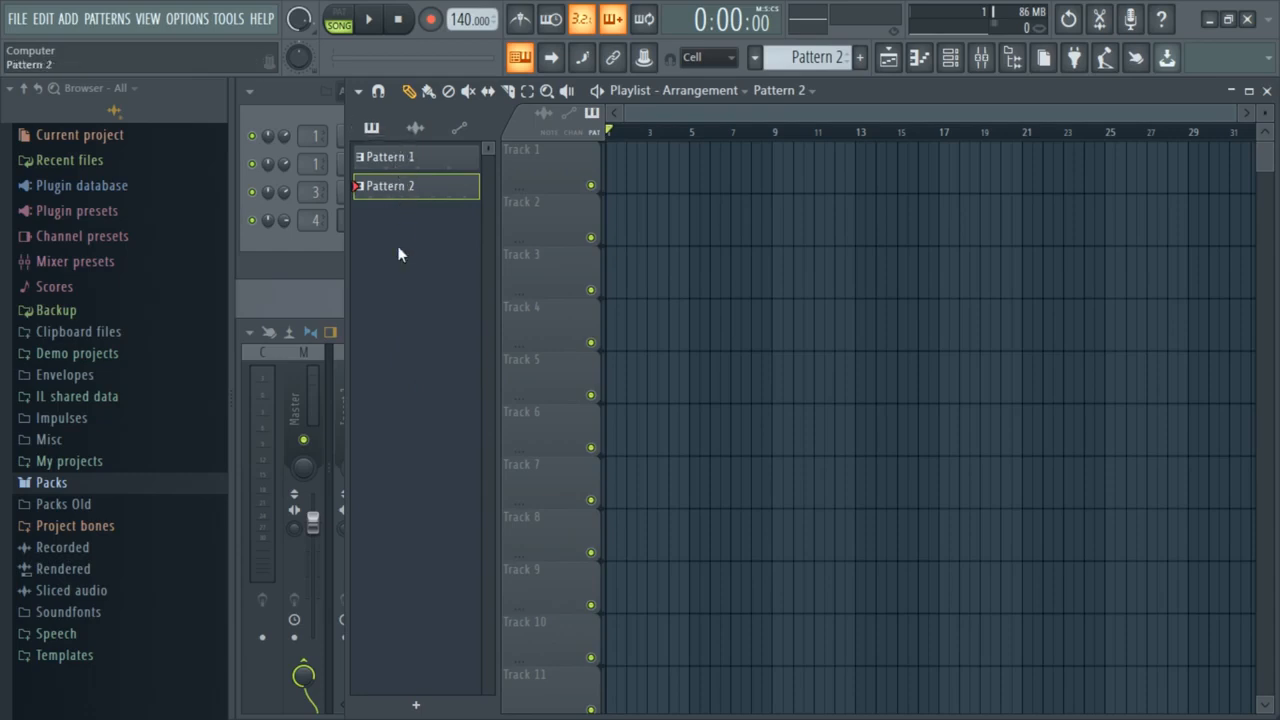
pyautogui.click(413, 166)
pyautogui.click(420, 182)
pyautogui.click(423, 167)
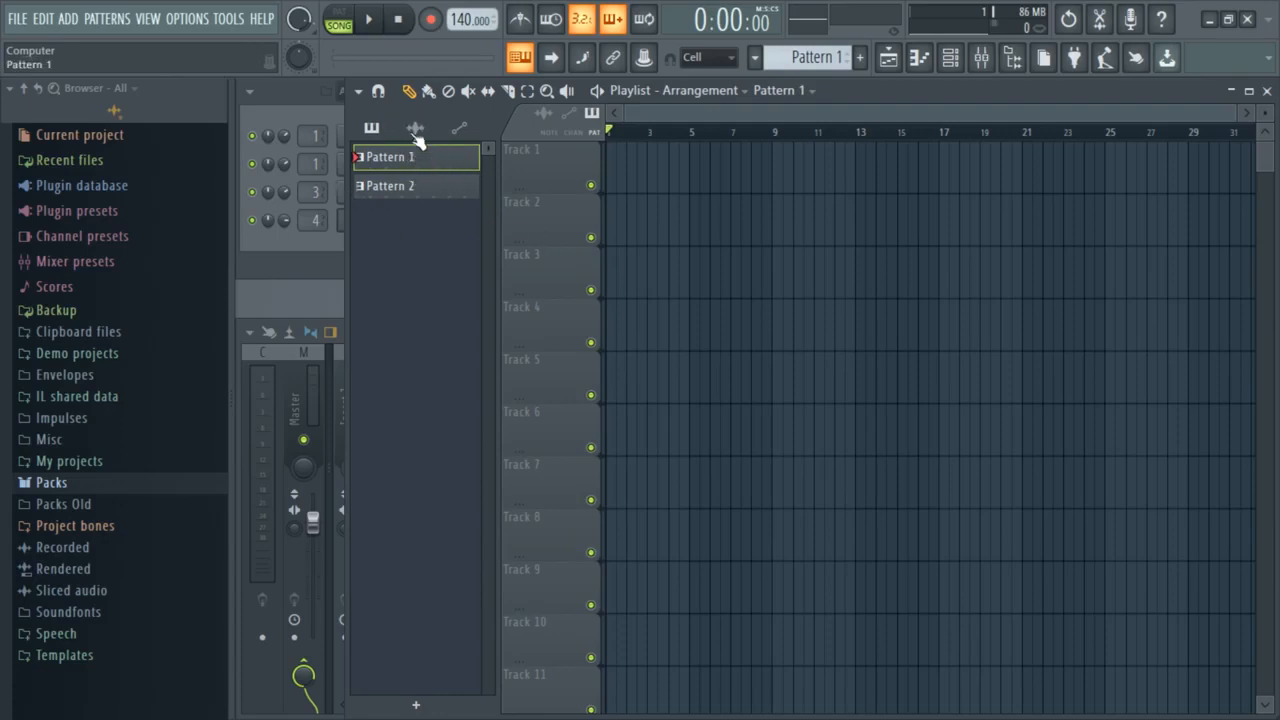
pyautogui.click(612, 152)
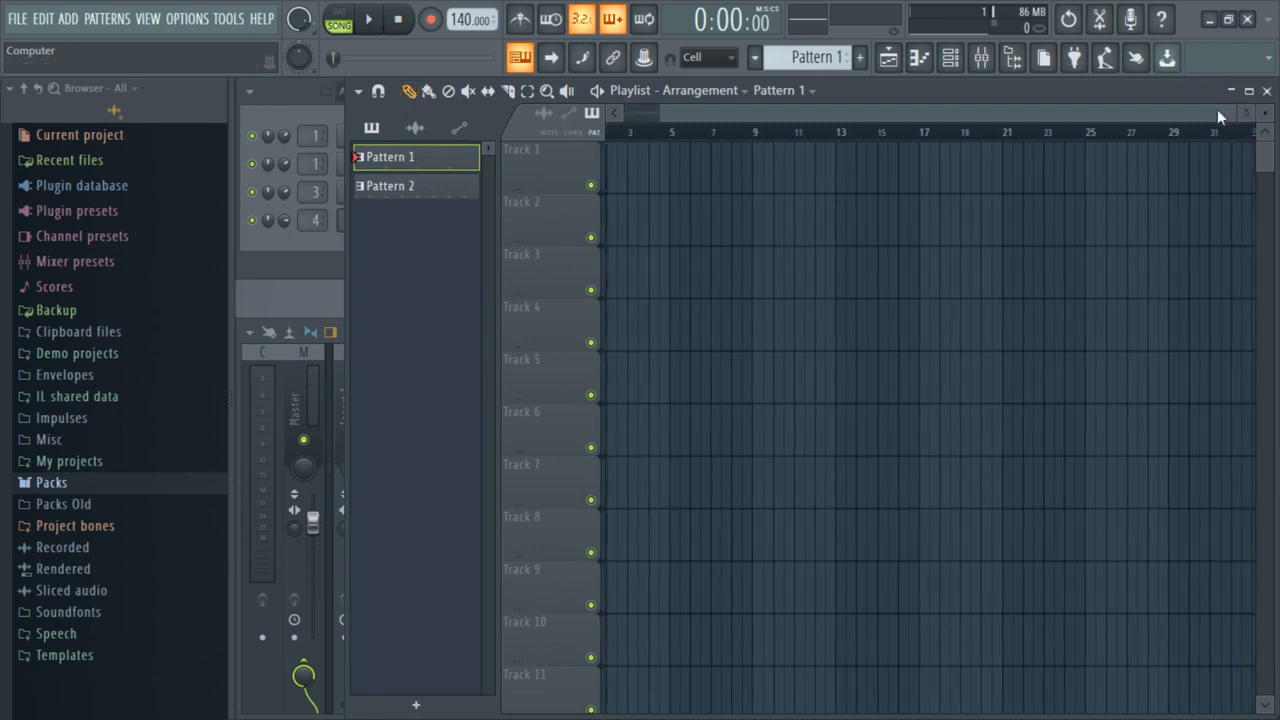
# Place extra Pattern 1 clips on Tracks 2, 3, 4 and 7 of the playlist, and delete these extra clips
pyautogui.click(912, 318)
pyautogui.click(1006, 476)
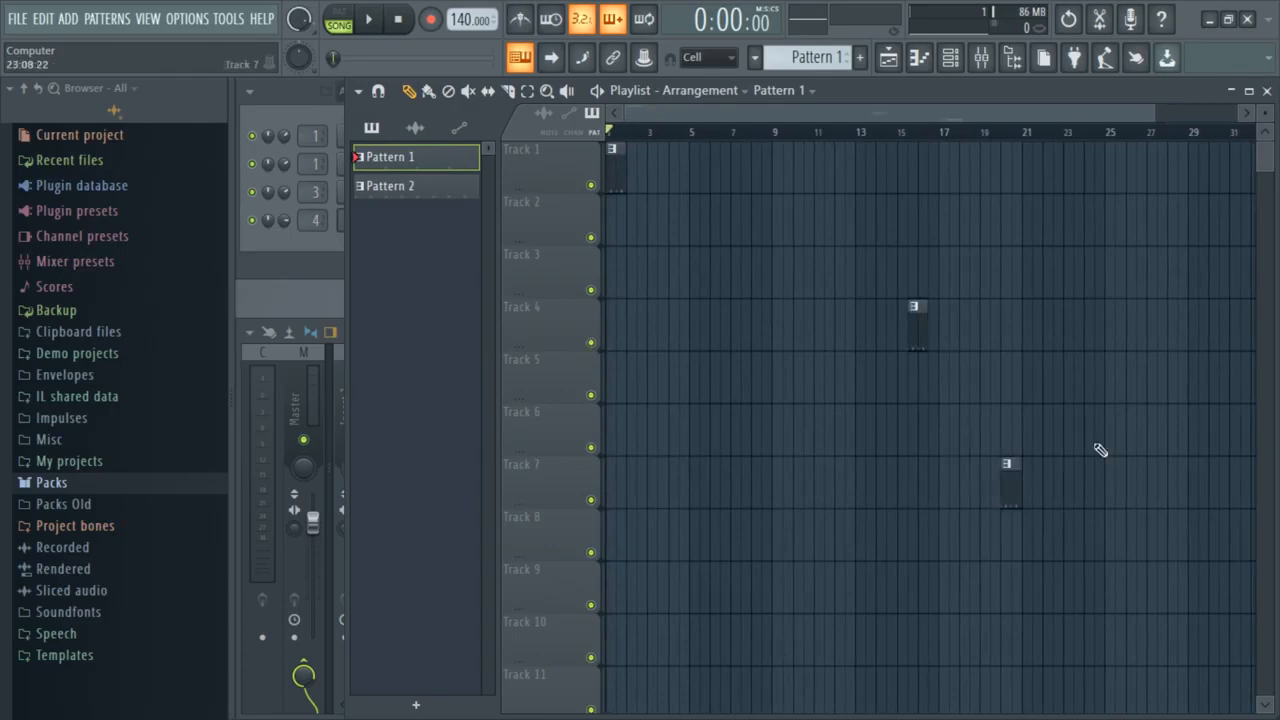
pyautogui.click(1080, 262)
pyautogui.click(936, 212)
pyautogui.rightClick(1084, 270)
pyautogui.rightClick(938, 220)
pyautogui.rightClick(916, 325)
pyautogui.rightClick(1010, 485)
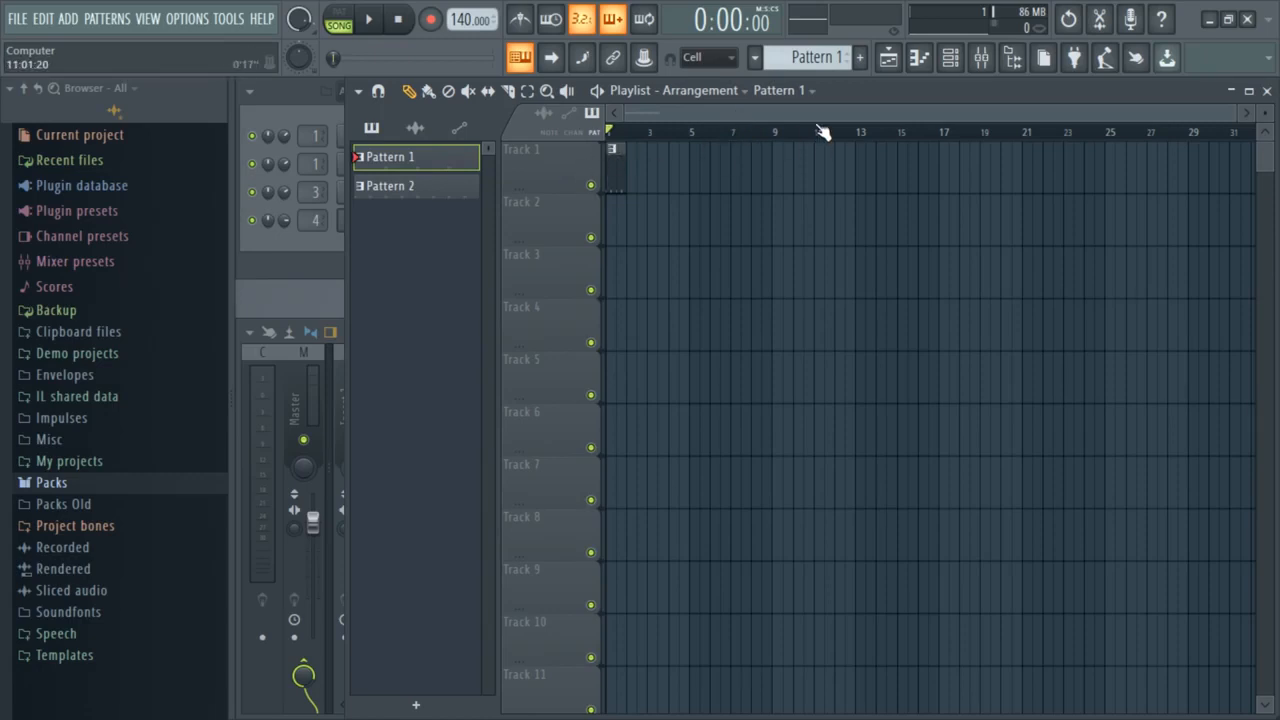
# Play the Track 1 clip in song mode and stop playback
pyautogui.press('space')
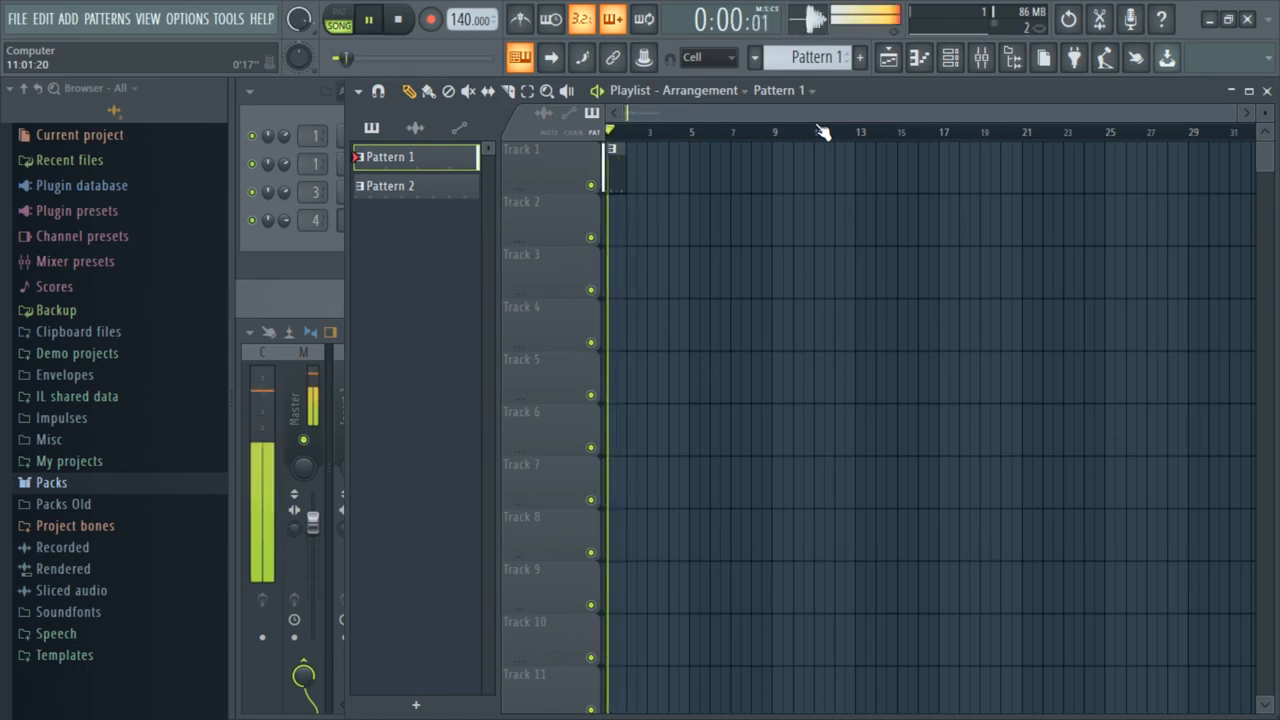
pyautogui.press('space')
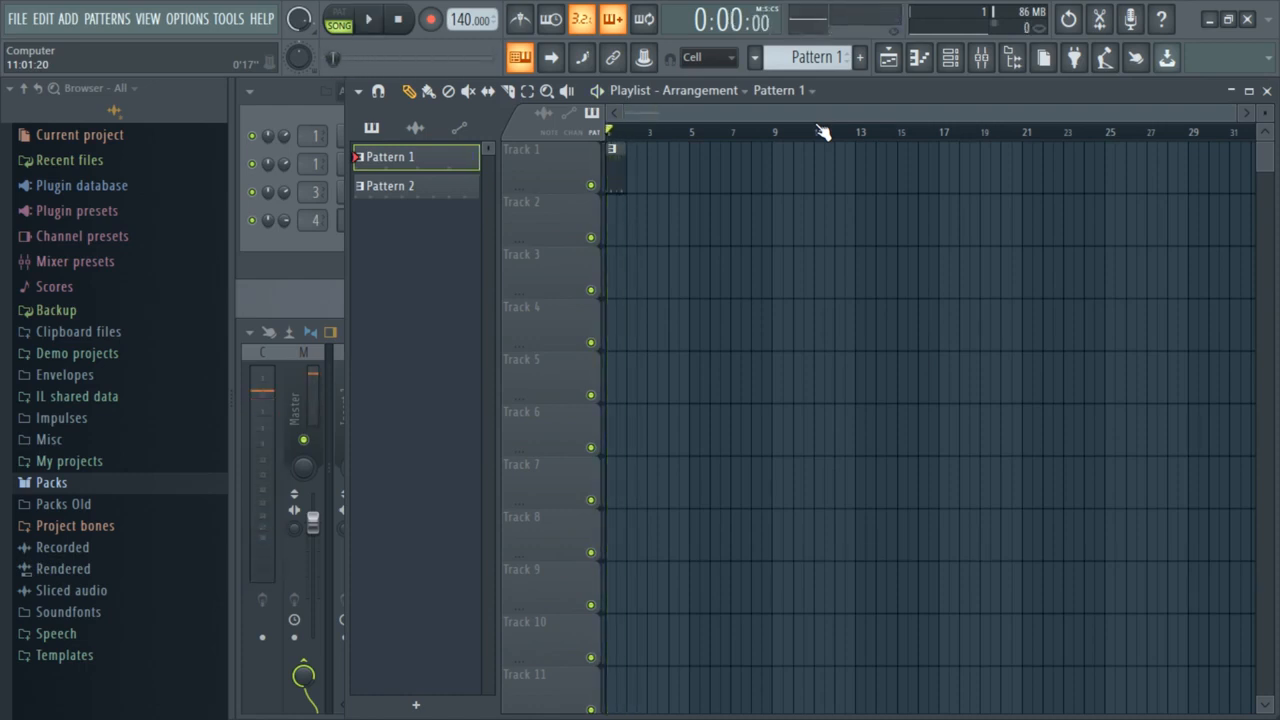
# Place Pattern 1 clips one by one in bars 2 to 8 of Track 1
pyautogui.moveTo(1245, 117); pyautogui.dragTo(1113, 110)
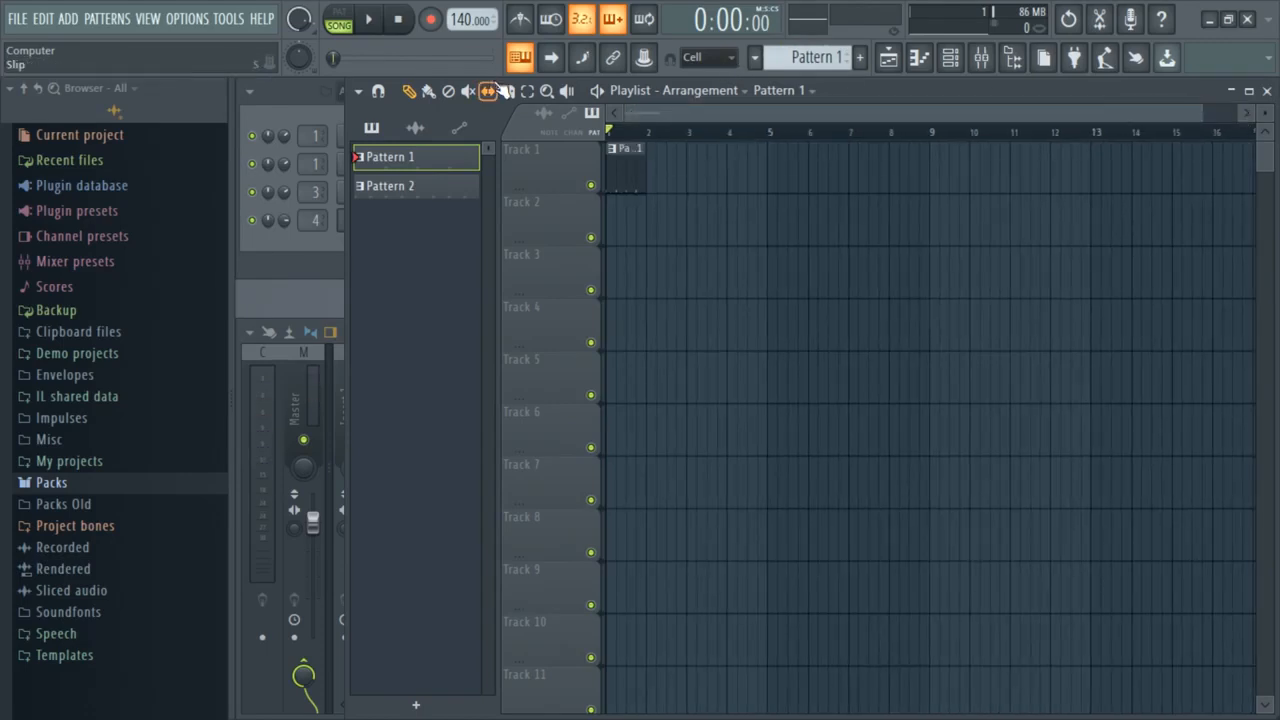
pyautogui.click(655, 173)
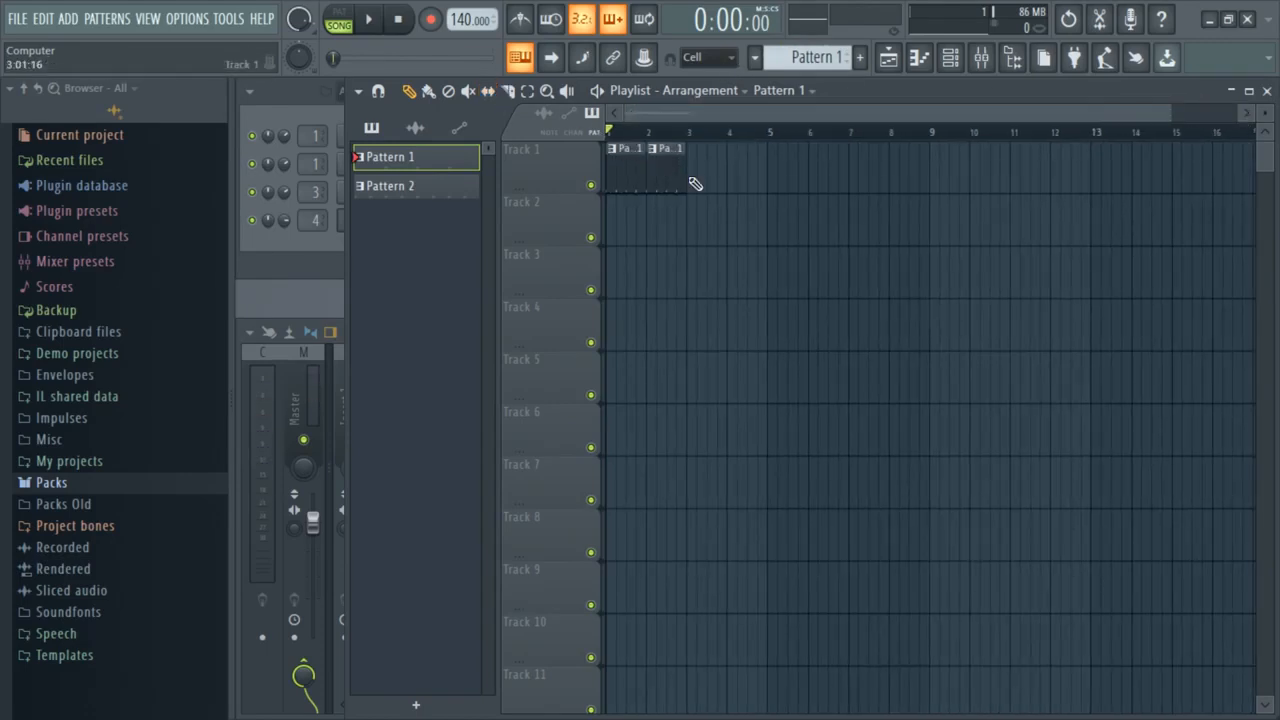
pyautogui.click(694, 182)
pyautogui.click(745, 172)
pyautogui.rightClick(756, 171)
pyautogui.click(734, 168)
pyautogui.click(773, 167)
pyautogui.click(814, 170)
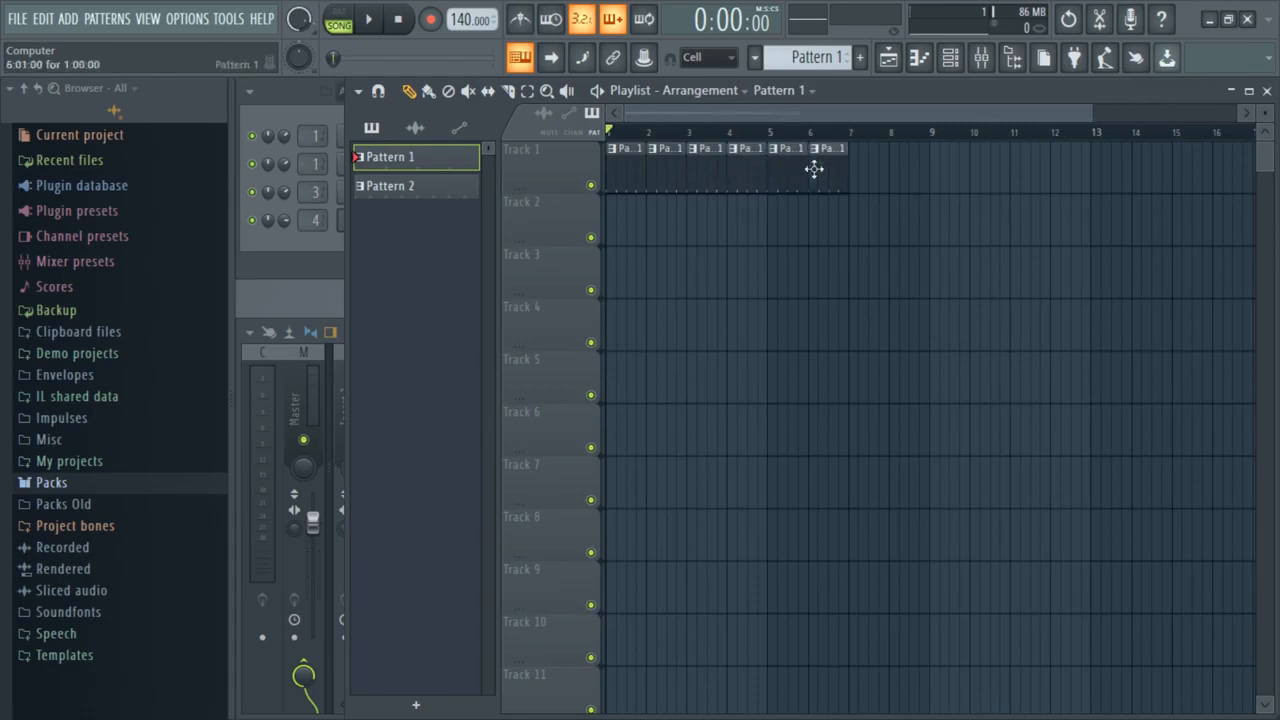
pyautogui.click(866, 182)
pyautogui.click(897, 177)
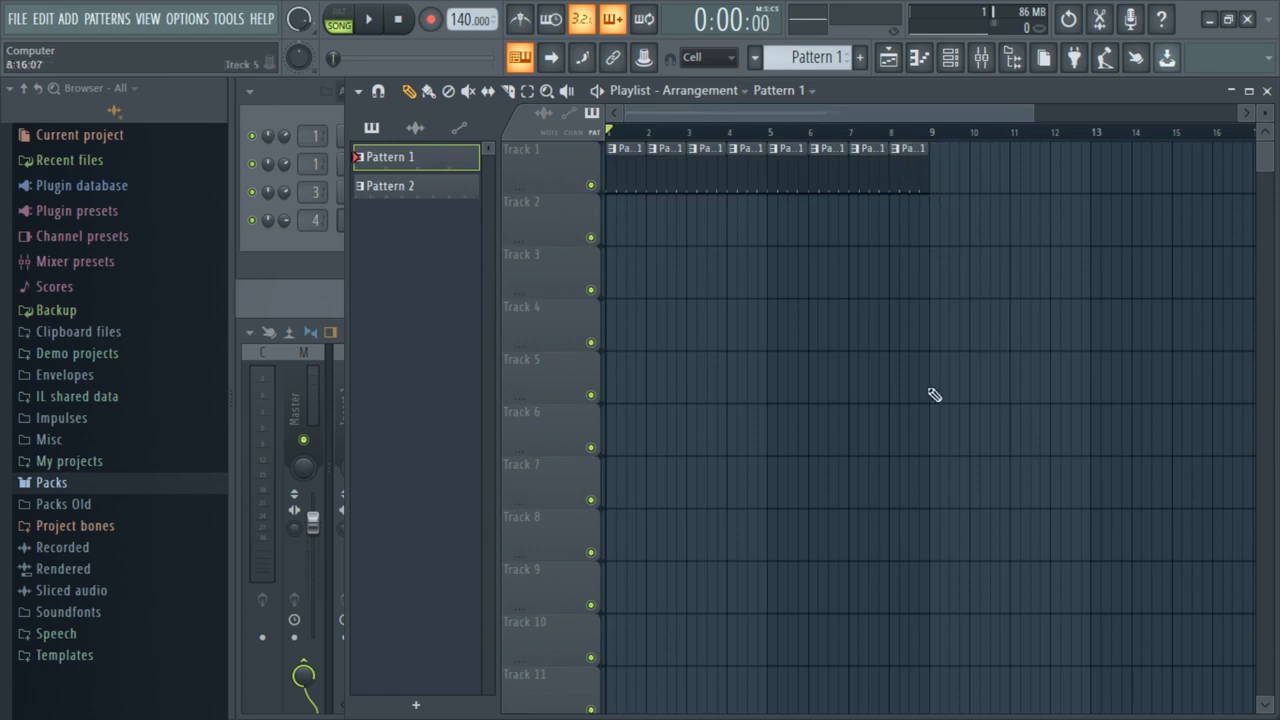
# Play the row of Pattern 1 clips on Track 1 in song mode and stop playback
pyautogui.press('space')
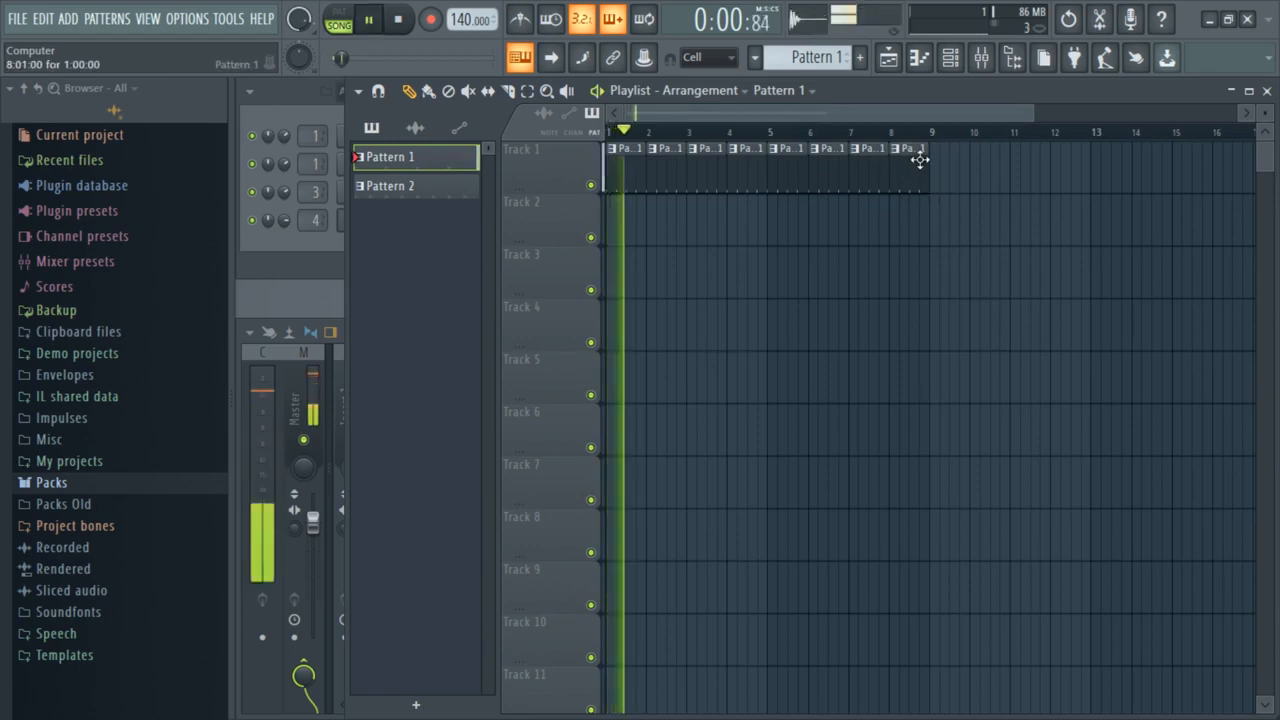
pyautogui.press('space')
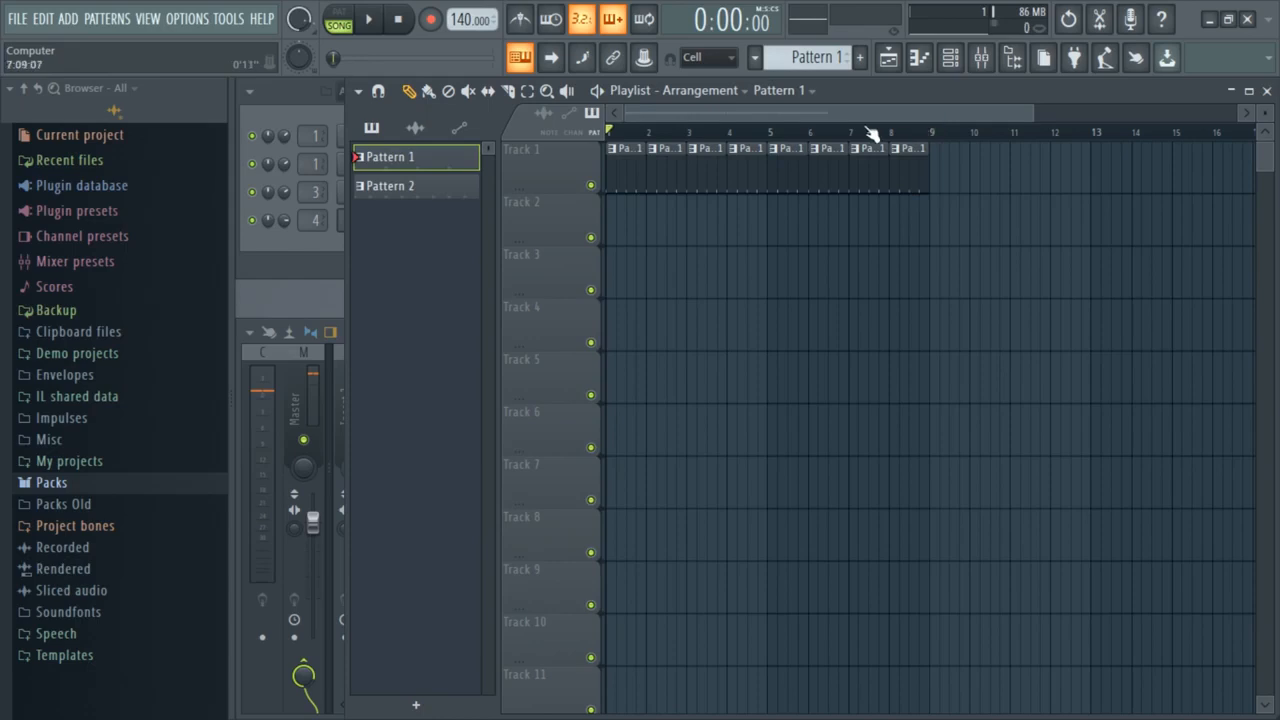
pyautogui.moveTo(727, 133); pyautogui.dragTo(374, 143)
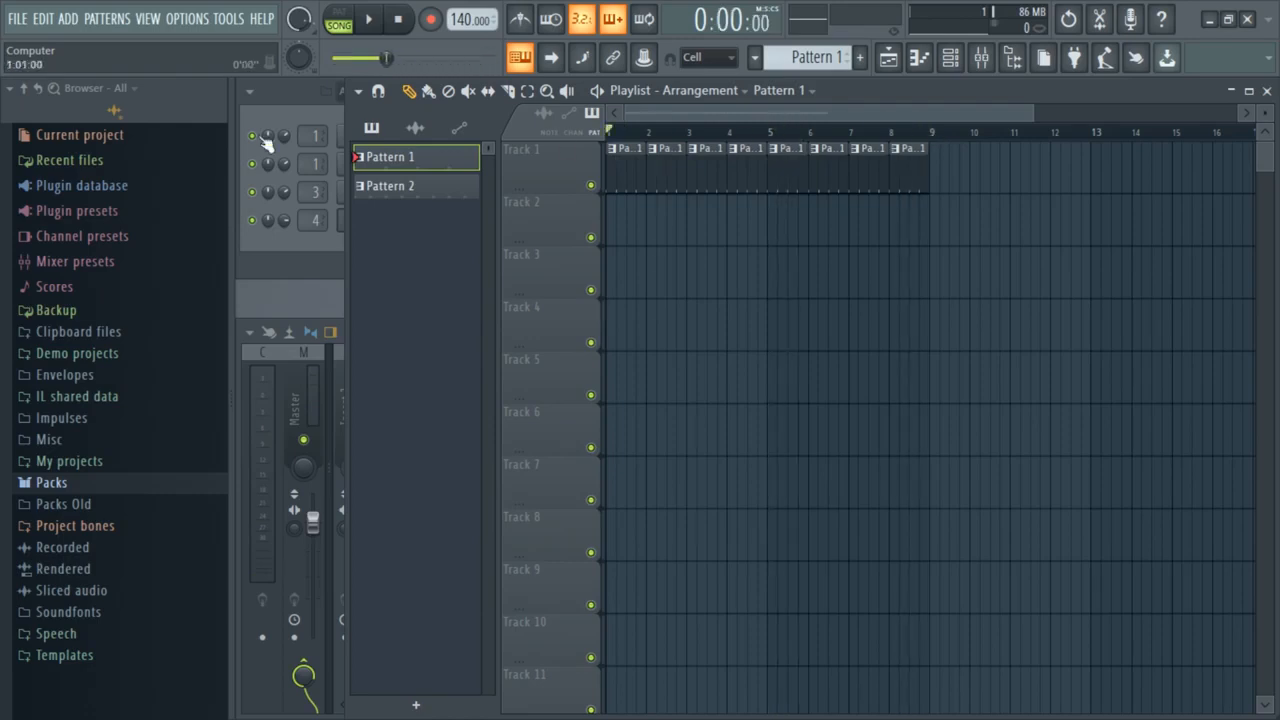
# Continue the row of Pattern 1 clips on Track 1 through bars 9 to 16
pyautogui.moveTo(1035, 109); pyautogui.dragTo(1238, 110)
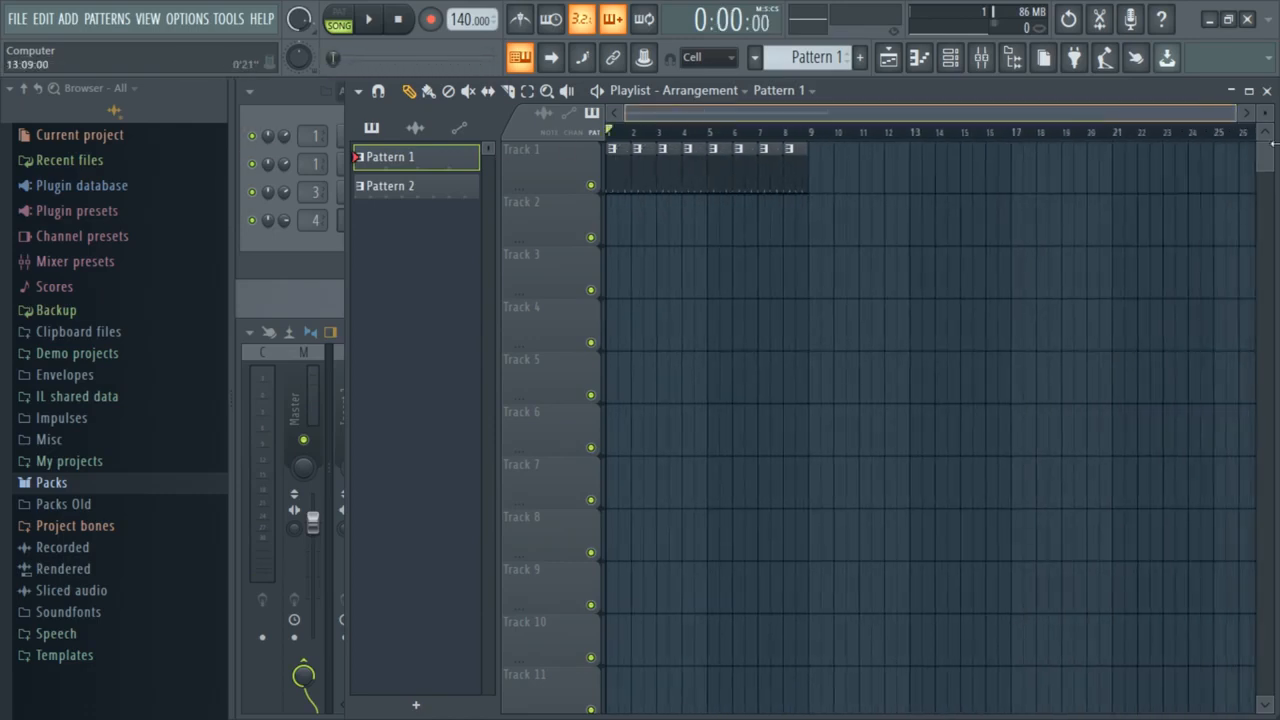
pyautogui.click(849, 177)
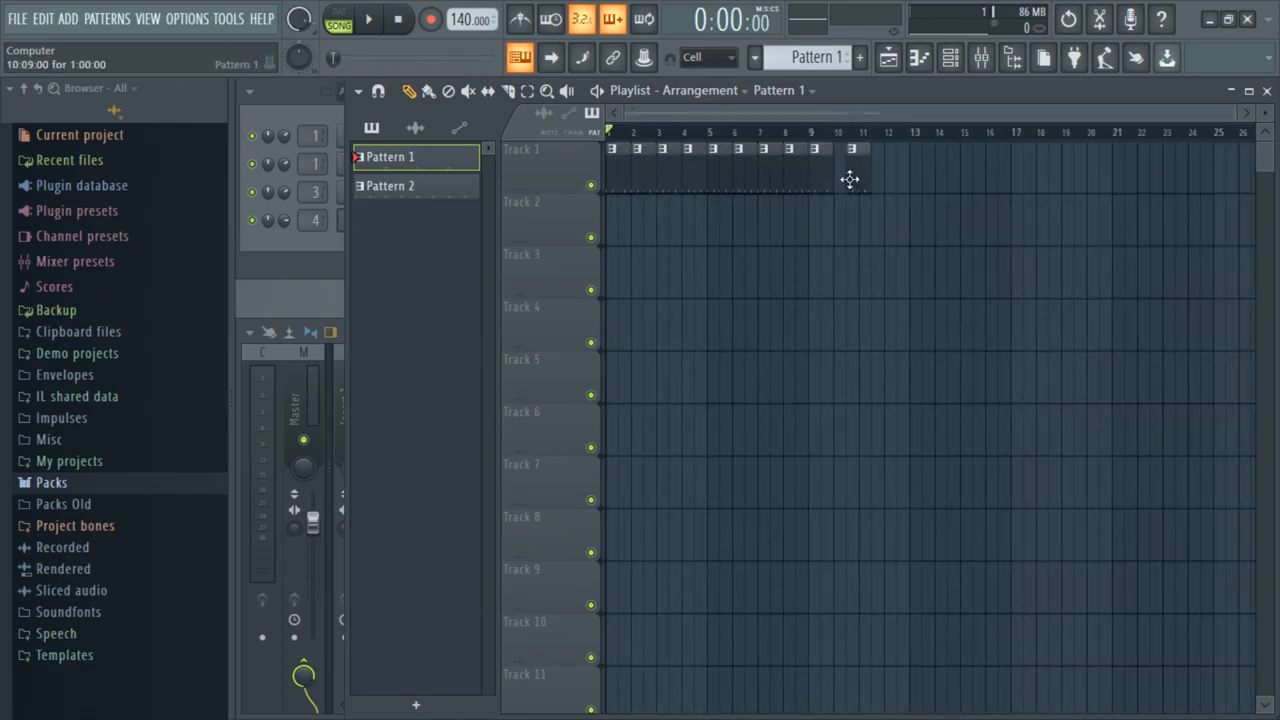
pyautogui.click(871, 183)
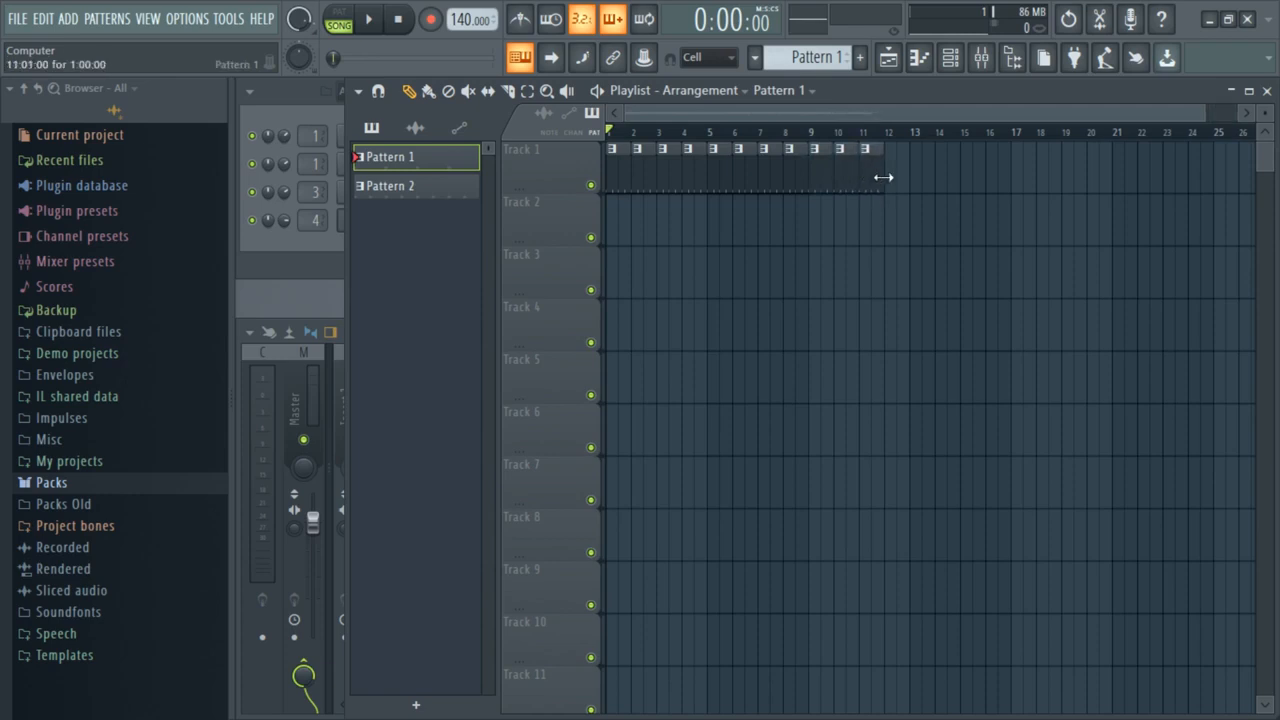
pyautogui.click(893, 184)
pyautogui.click(916, 180)
pyautogui.click(942, 176)
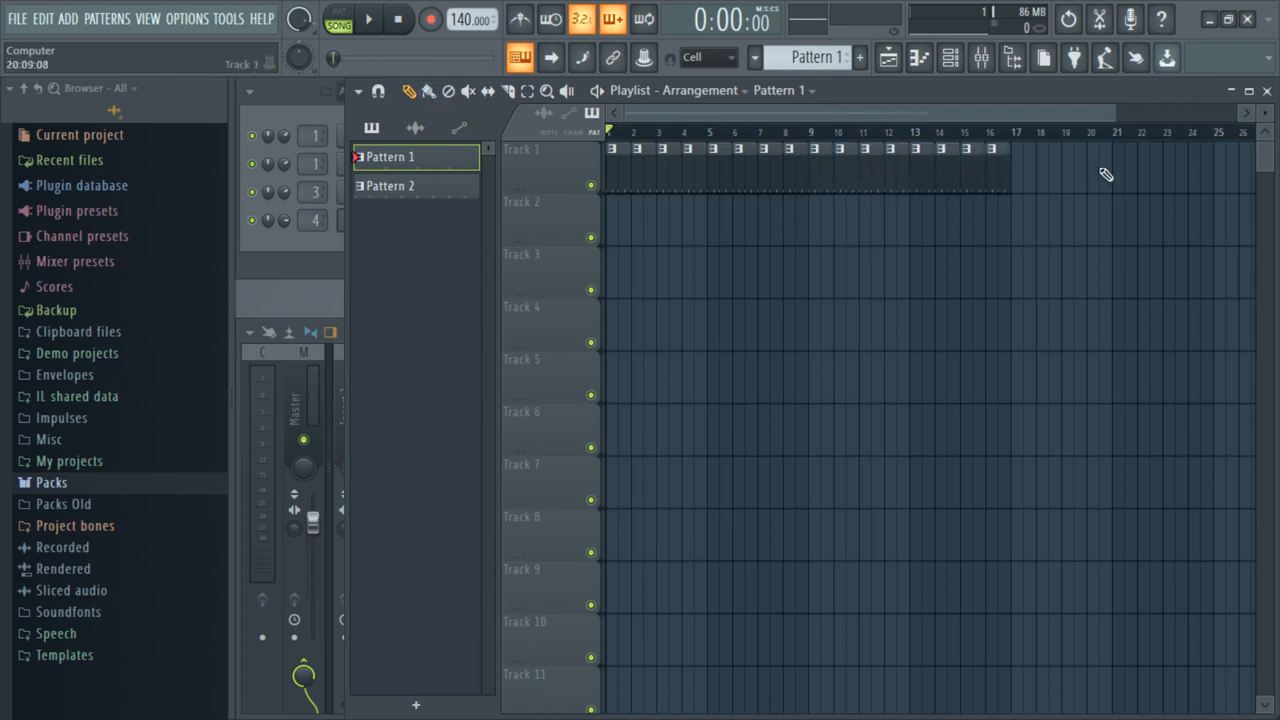
# Erase the Pattern 1 clips from Track 1, place a shorter row of single clips again, and clear the track
pyautogui.moveTo(1003, 177)
pyautogui.mouseDown()
pyautogui.moveTo(688, 158)
pyautogui.moveTo(606, 180)
pyautogui.moveTo(637, 184)
pyautogui.mouseUp()
pyautogui.click(644, 184)
pyautogui.click(664, 188)
pyautogui.click(692, 190)
pyautogui.click(718, 184)
pyautogui.click(734, 178)
pyautogui.click(760, 176)
pyautogui.click(786, 174)
pyautogui.click(814, 182)
pyautogui.rightClick(818, 183)
pyautogui.rightClick(797, 186)
pyautogui.rightClick(772, 180)
pyautogui.rightClick(708, 171)
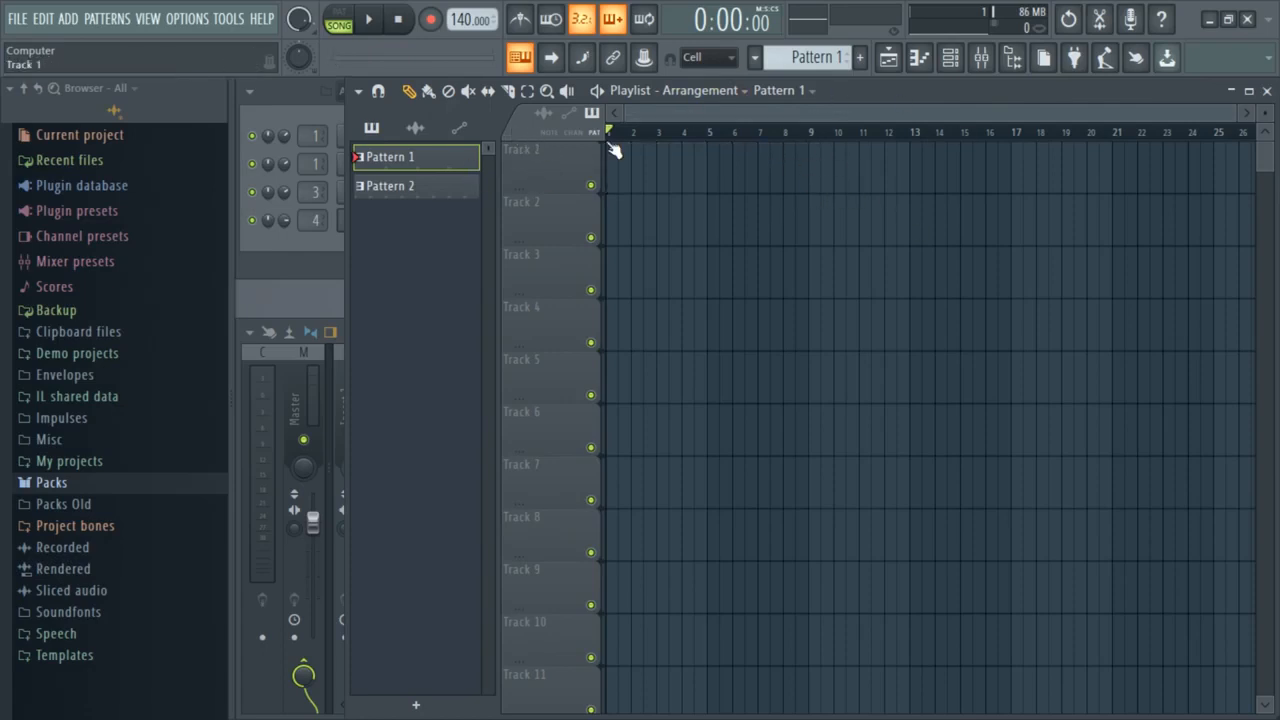
# Fill Track 1 with a long run of Pattern 1 clips using the Paint tool, keep only bars 1 to 4, and play them
pyautogui.click(429, 92)
pyautogui.click(409, 92)
pyautogui.click(428, 93)
pyautogui.click(411, 92)
pyautogui.click(428, 94)
pyautogui.moveTo(618, 171)
pyautogui.mouseDown()
pyautogui.moveTo(763, 209)
pyautogui.moveTo(1248, 165)
pyautogui.moveTo(1206, 209)
pyautogui.mouseUp()
pyautogui.moveTo(1130, 108); pyautogui.dragTo(1184, 115)
pyautogui.click(1146, 131)
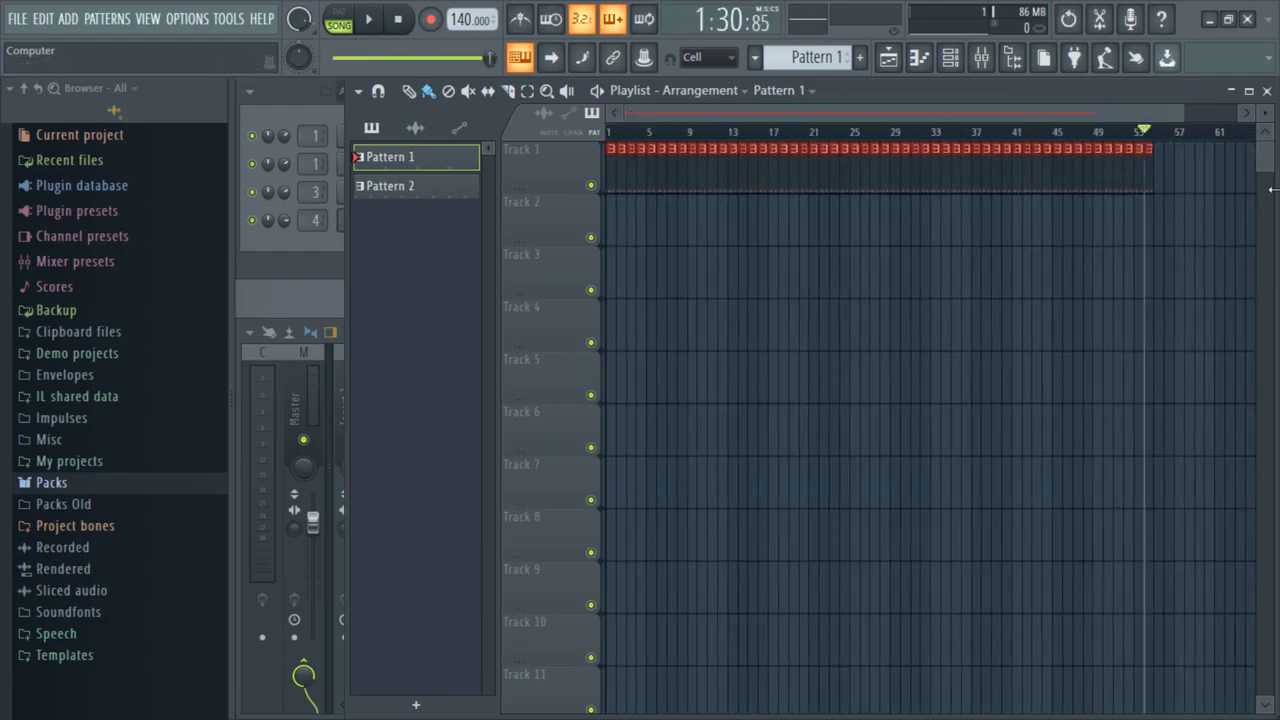
pyautogui.moveTo(1143, 177); pyautogui.dragTo(850, 165)
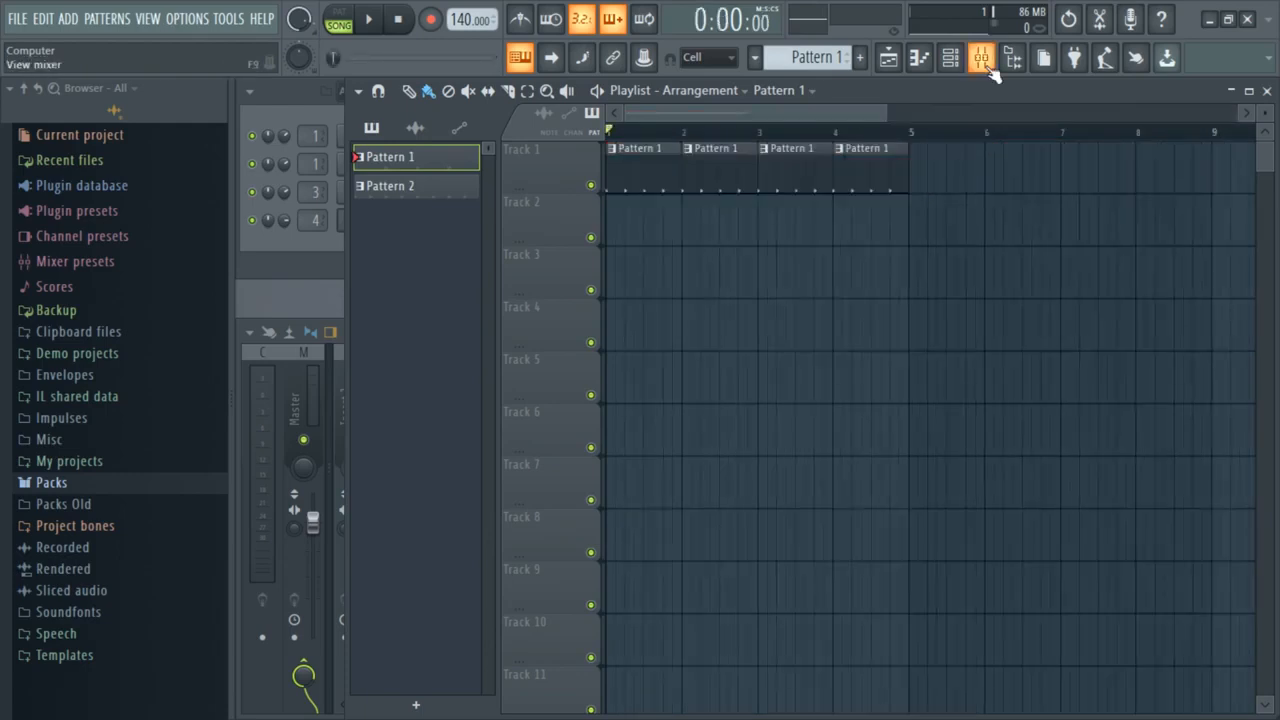
pyautogui.press('space')
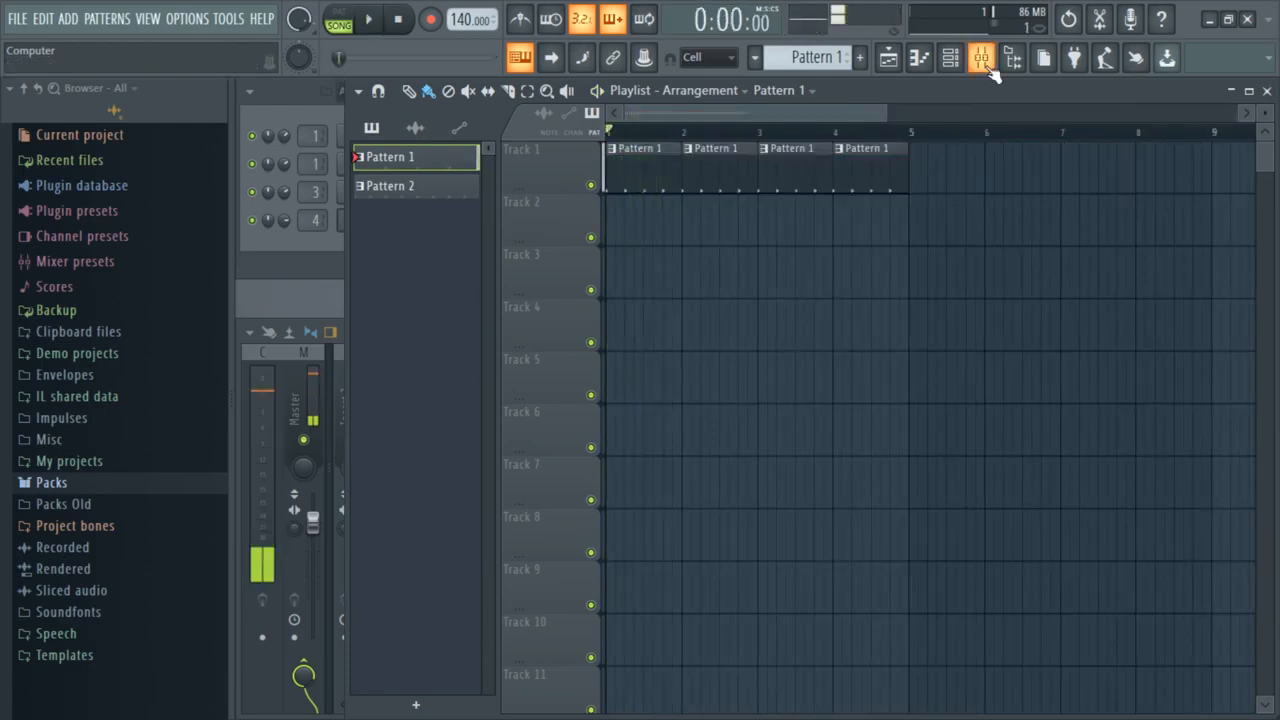
# Select Pattern 2 as the source clip and paint it across bars 1 to 4 of Track 2
pyautogui.click(410, 188)
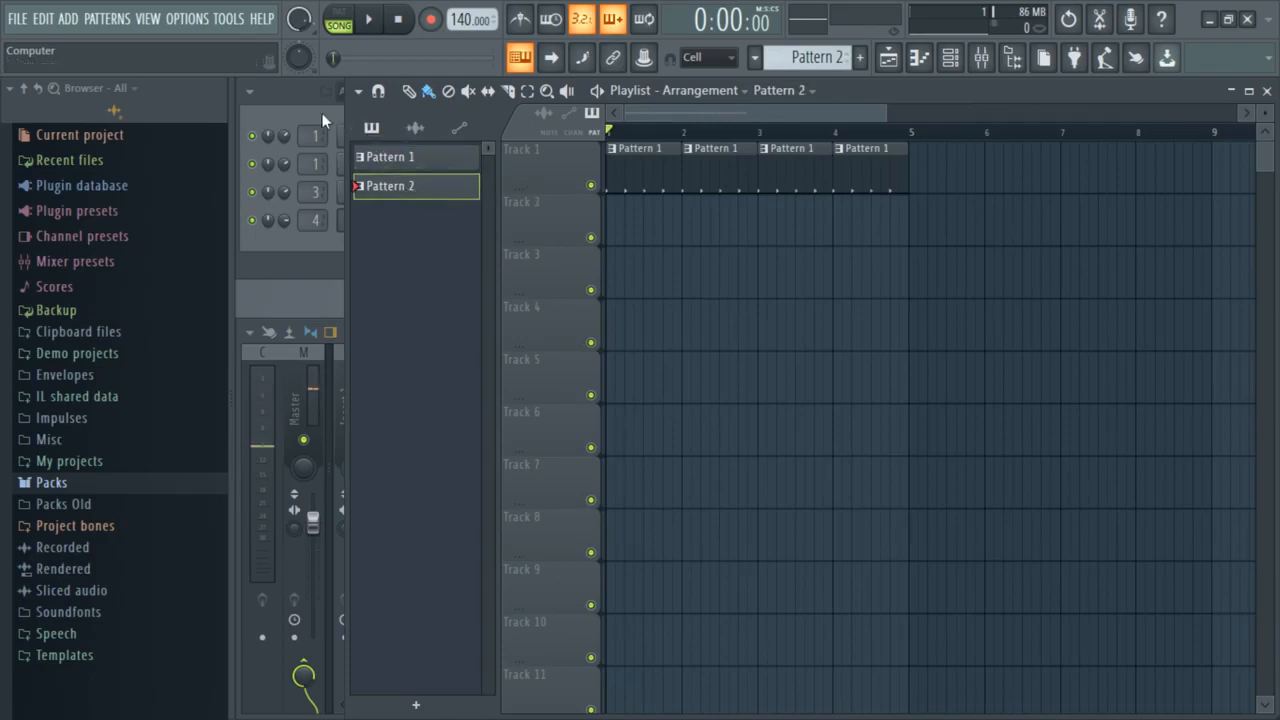
pyautogui.press('F6')
pyautogui.press('F6')
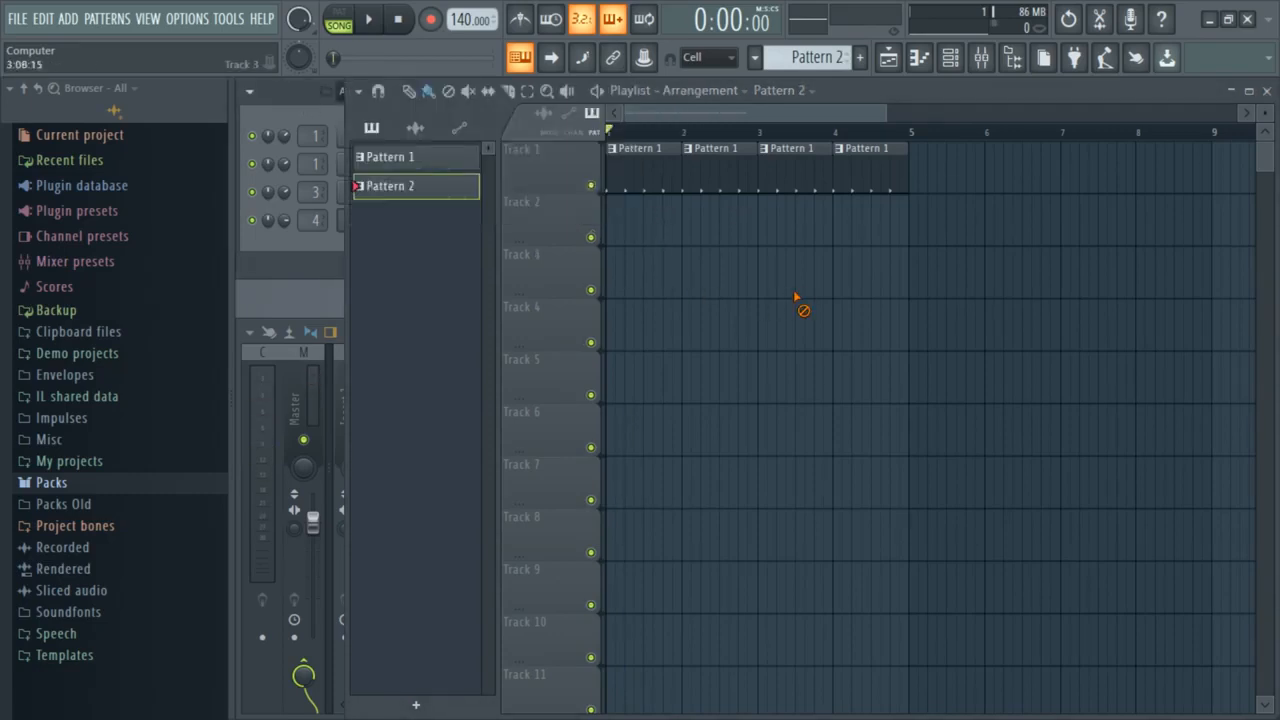
pyautogui.moveTo(606, 233); pyautogui.dragTo(855, 235)
pyautogui.keyDown('ctrl'); pyautogui.click(1051, 365); pyautogui.keyUp('ctrl')
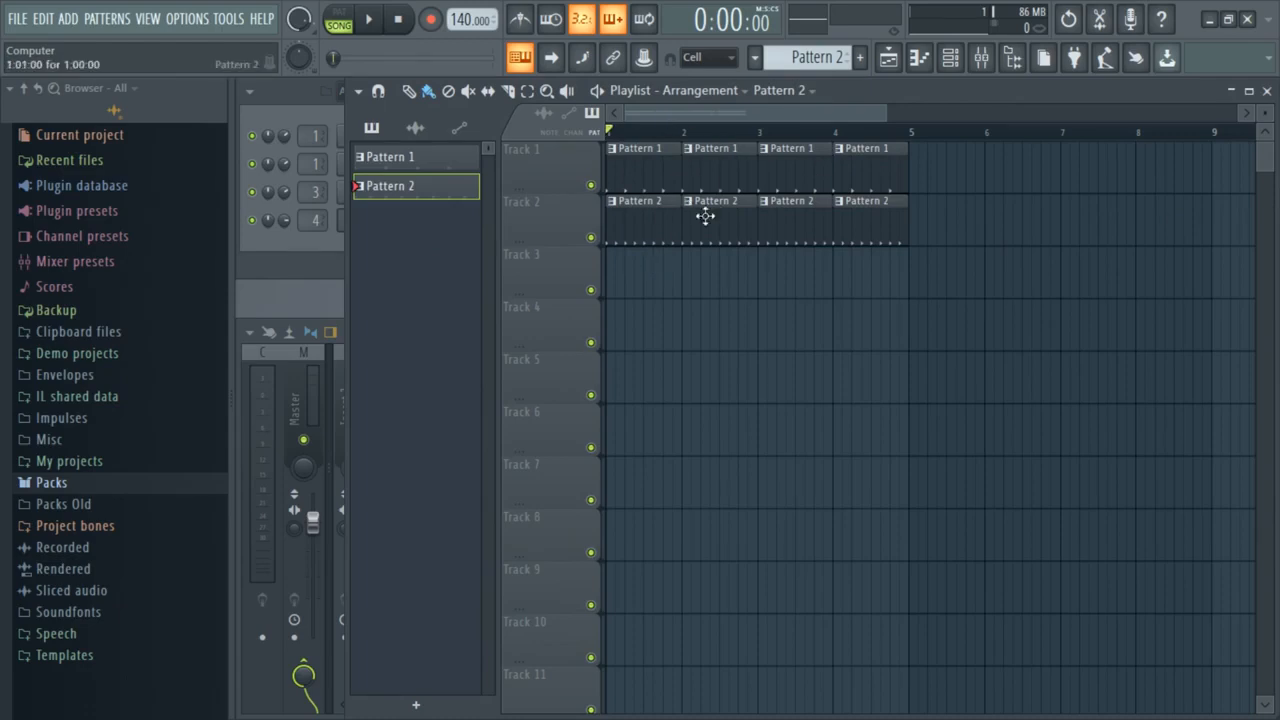
# Play the Pattern 1 and Pattern 2 clips together in song mode and stop playback
pyautogui.press('space')
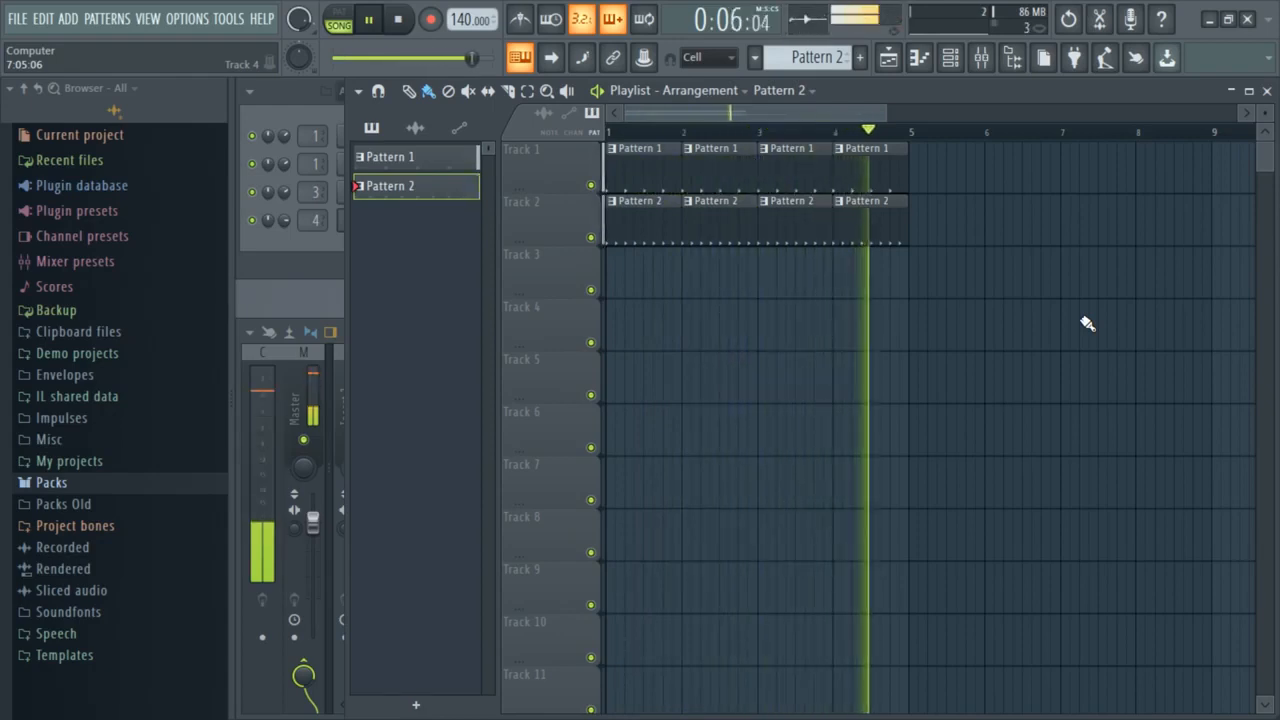
pyautogui.press('space')
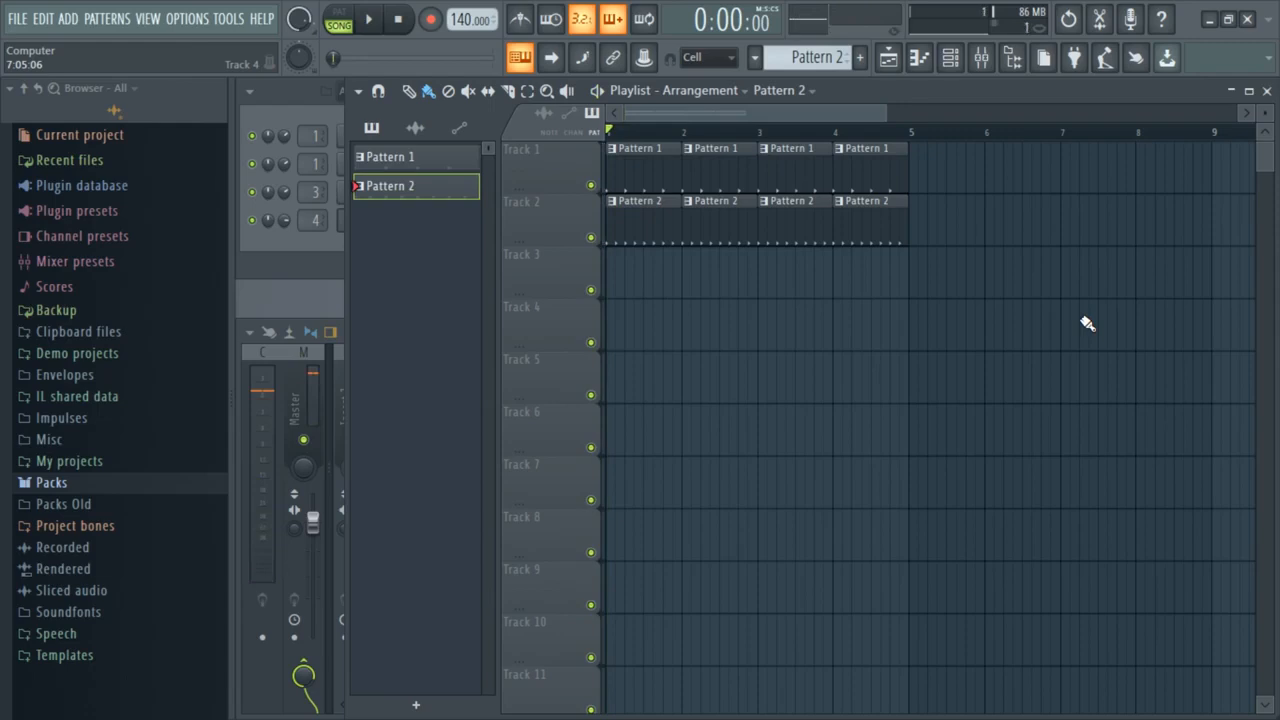
pyautogui.moveTo(887, 110); pyautogui.dragTo(1200, 191)
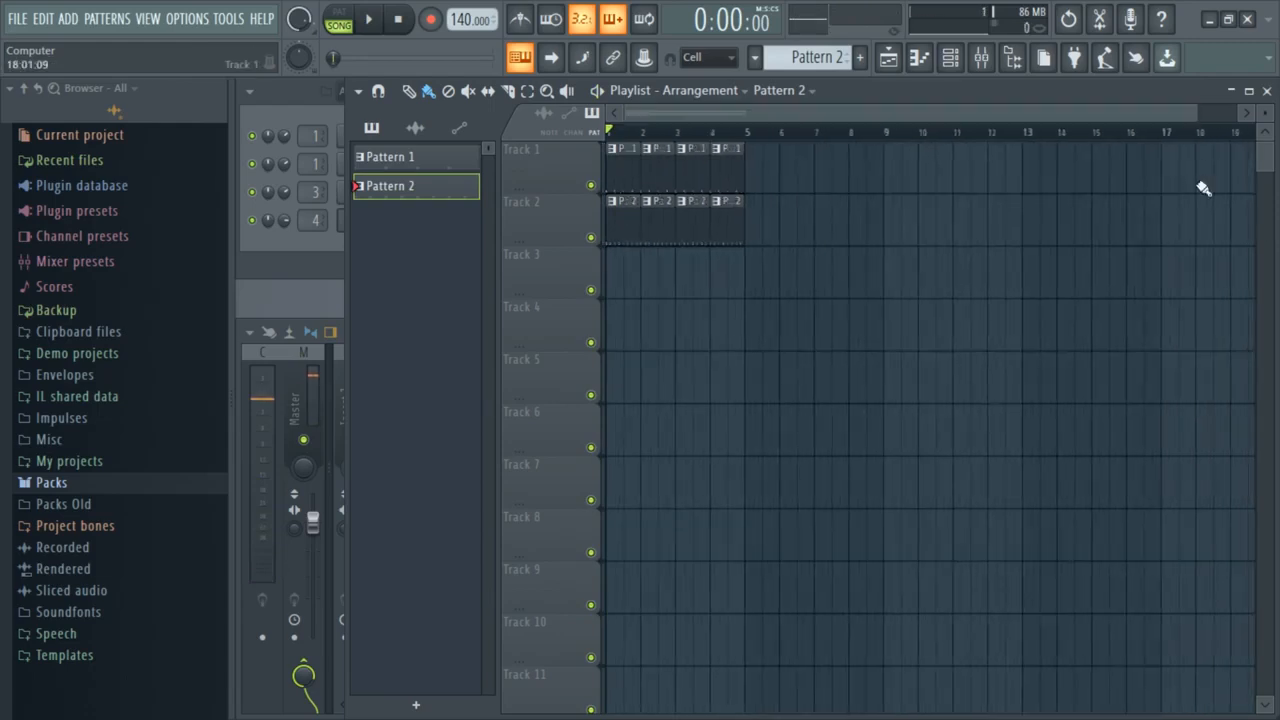
pyautogui.moveTo(1202, 115); pyautogui.dragTo(1238, 113)
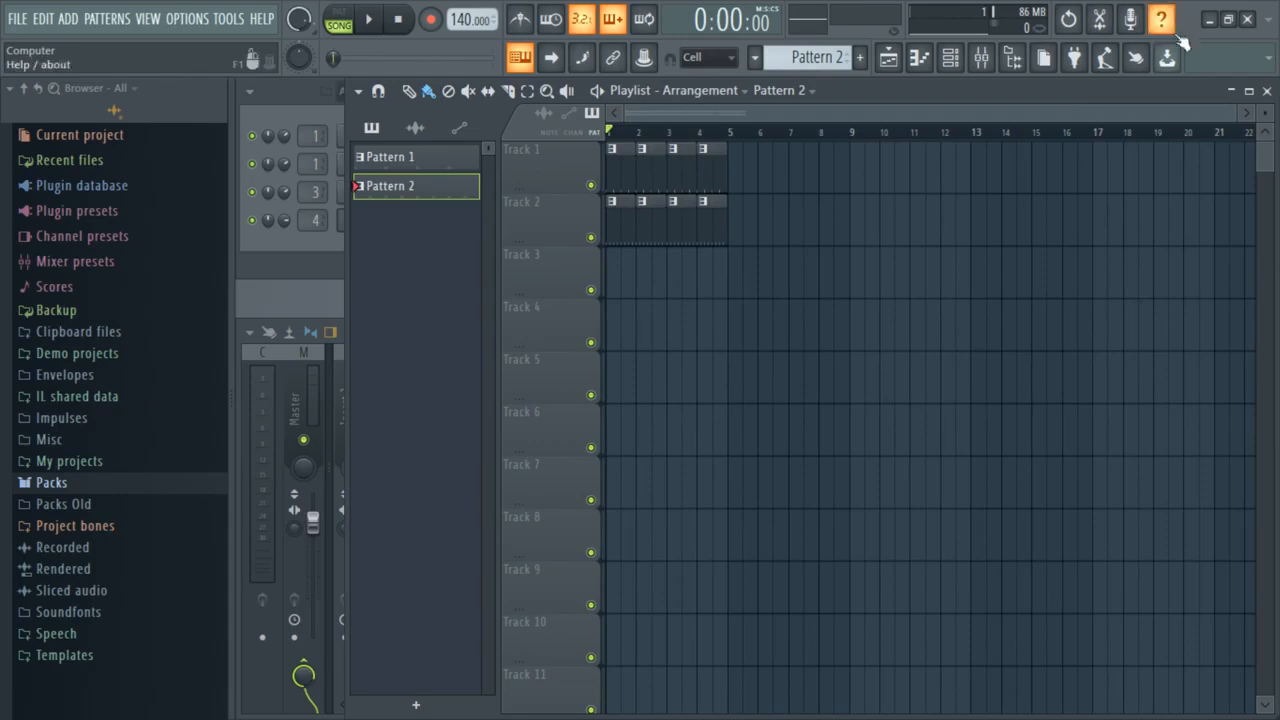
pyautogui.moveTo(1230, 110); pyautogui.dragTo(1258, 110)
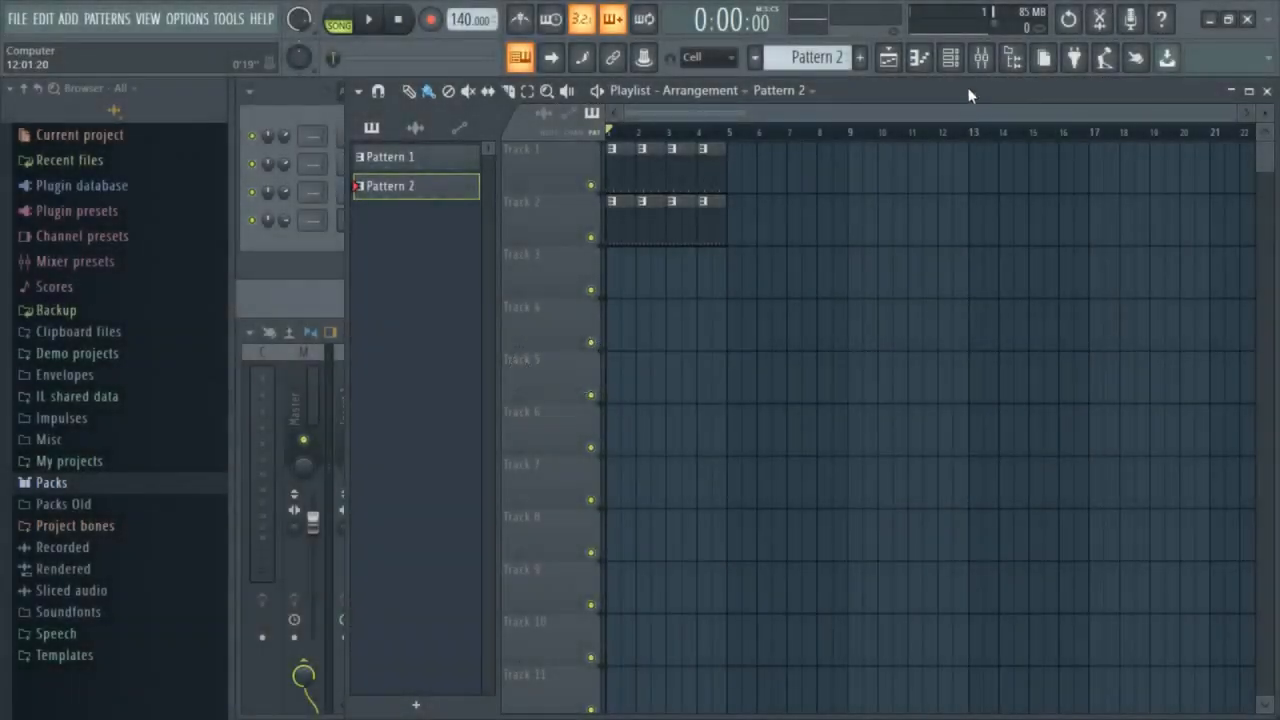
# Show the mixer window in front of the playlist
pyautogui.click(982, 62)
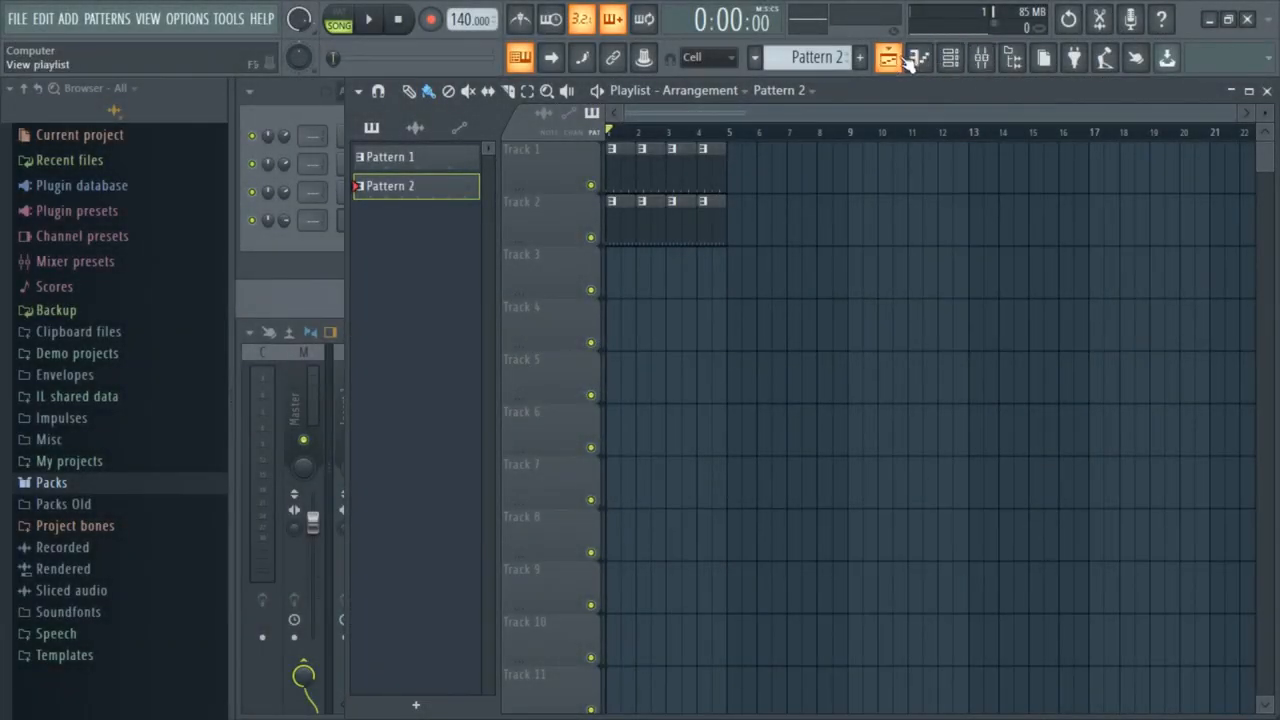
pyautogui.click(982, 60)
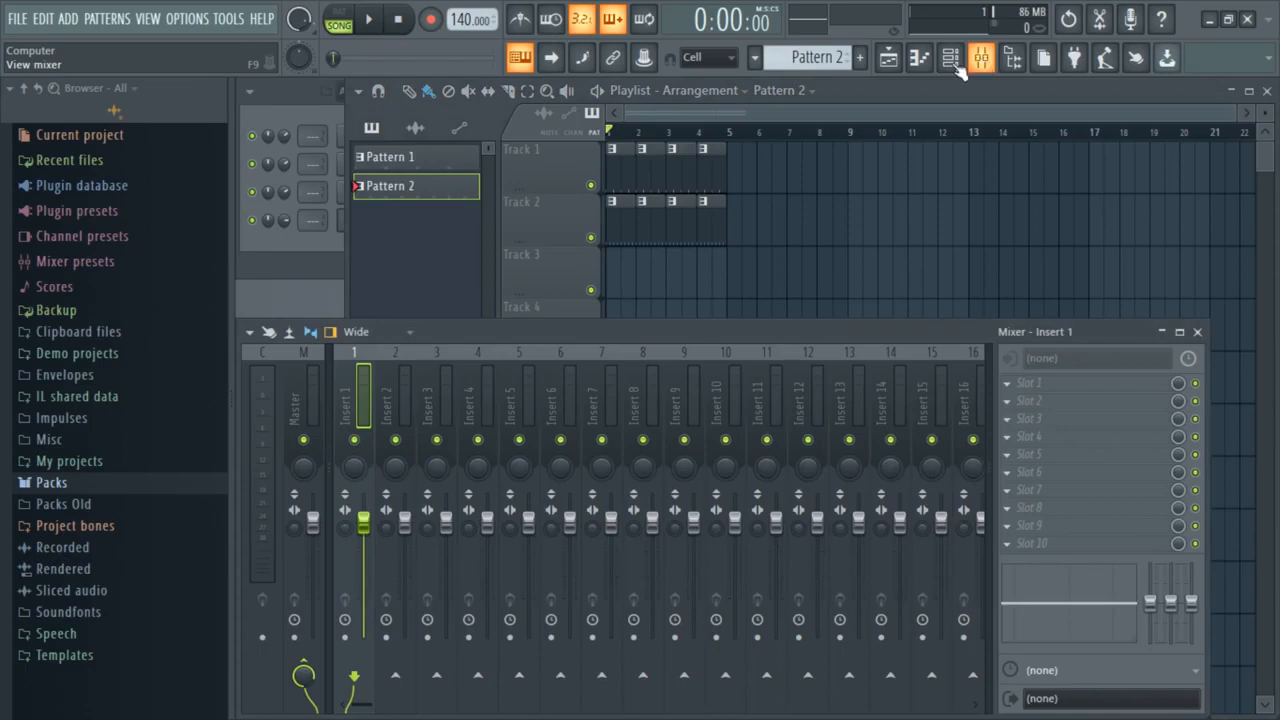
pyautogui.moveTo(559, 337)
pyautogui.mouseDown()
pyautogui.moveTo(615, 270)
pyautogui.moveTo(564, 300)
pyautogui.moveTo(551, 333)
pyautogui.mouseUp()
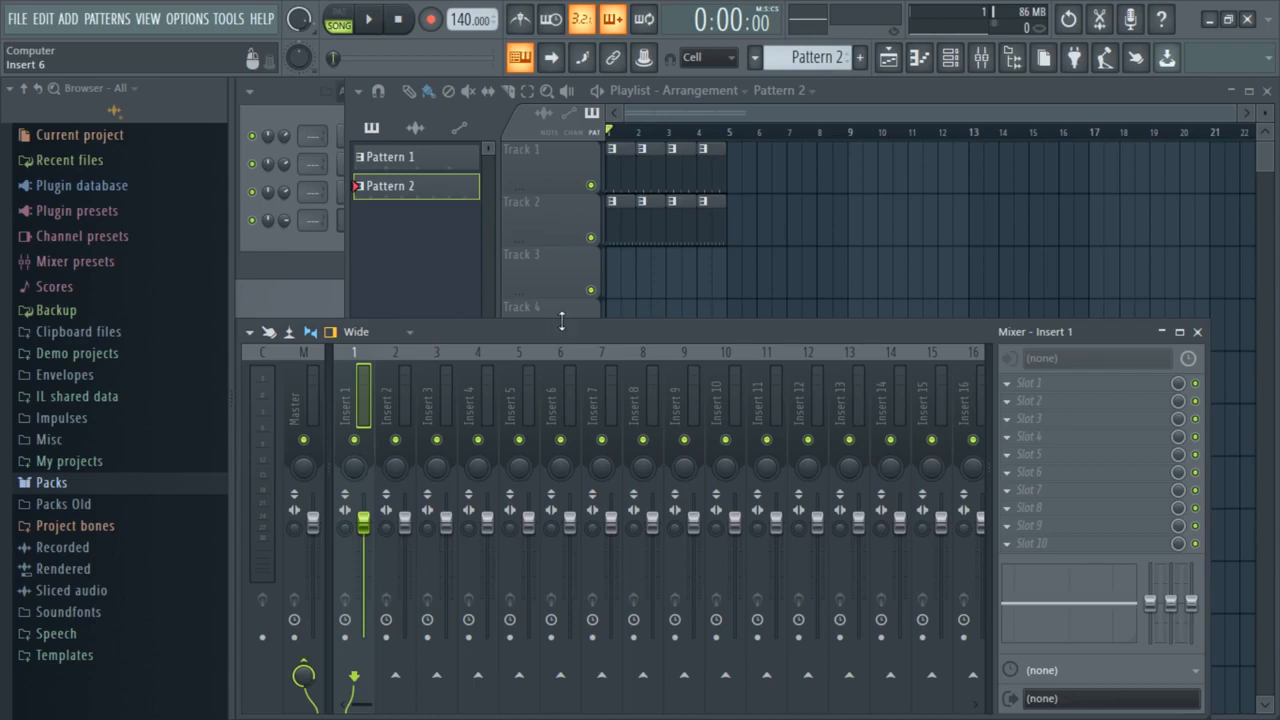
pyautogui.moveTo(457, 338)
pyautogui.mouseDown()
pyautogui.moveTo(537, 275)
pyautogui.moveTo(547, 282)
pyautogui.moveTo(457, 335)
pyautogui.mouseUp()
# Bring the channel rack to the front and make Pattern 1 the active pattern
pyautogui.click(321, 107)
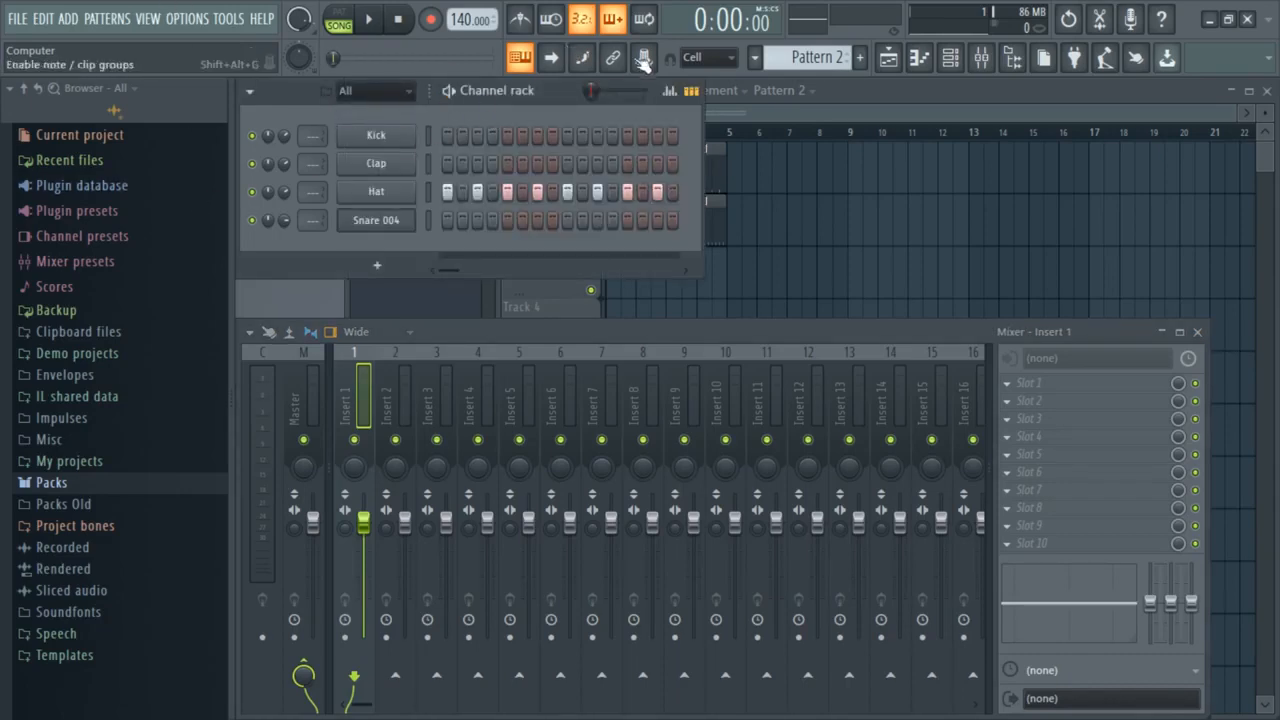
pyautogui.scroll(1, 768, 60)
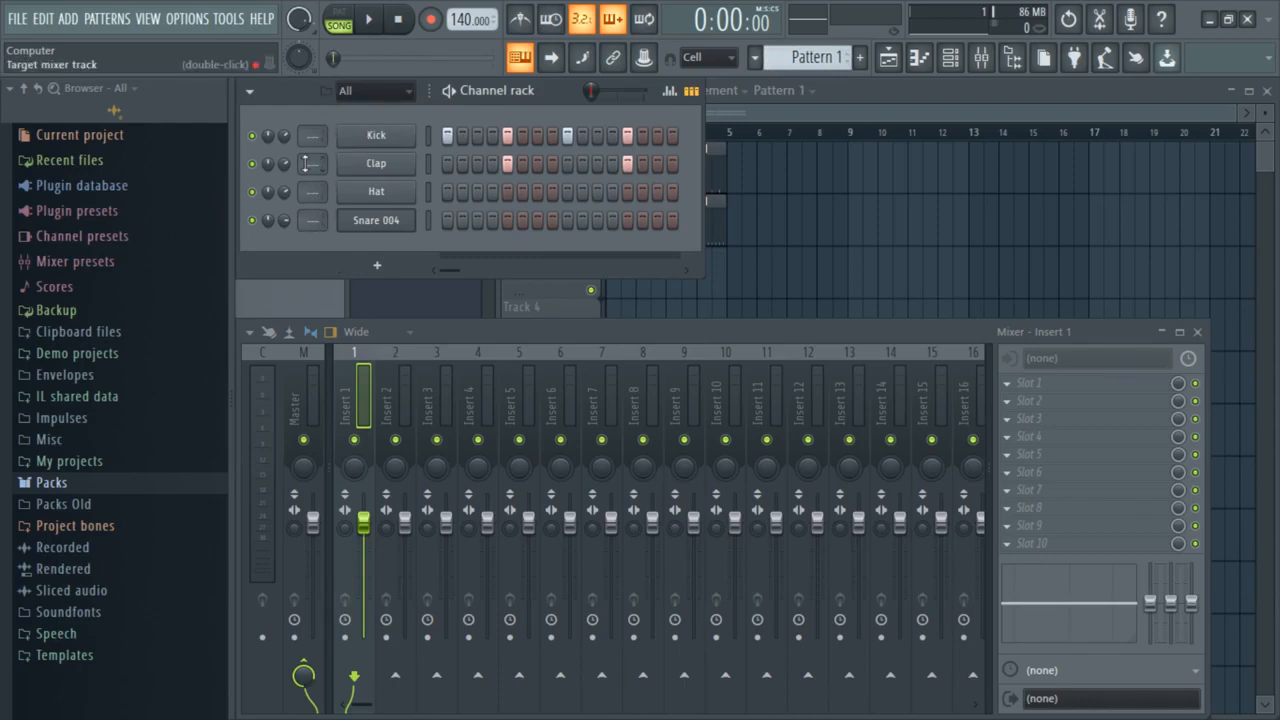
pyautogui.moveTo(312, 135)
pyautogui.mouseDown()
pyautogui.moveTo(312, 105)
pyautogui.moveTo(312, 130)
pyautogui.mouseUp()
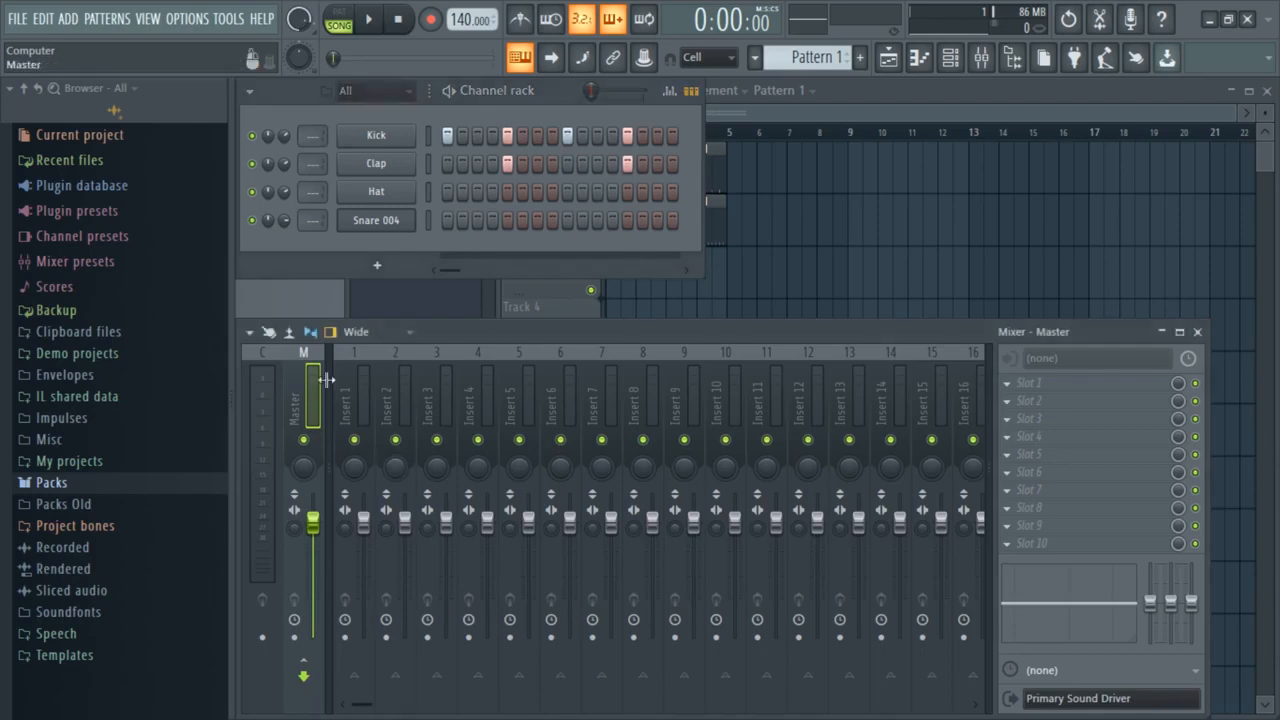
# Shift the mixer window slightly, play the arrangement to observe the Master track's level meter, and stop playback
pyautogui.moveTo(430, 328); pyautogui.dragTo(452, 328)
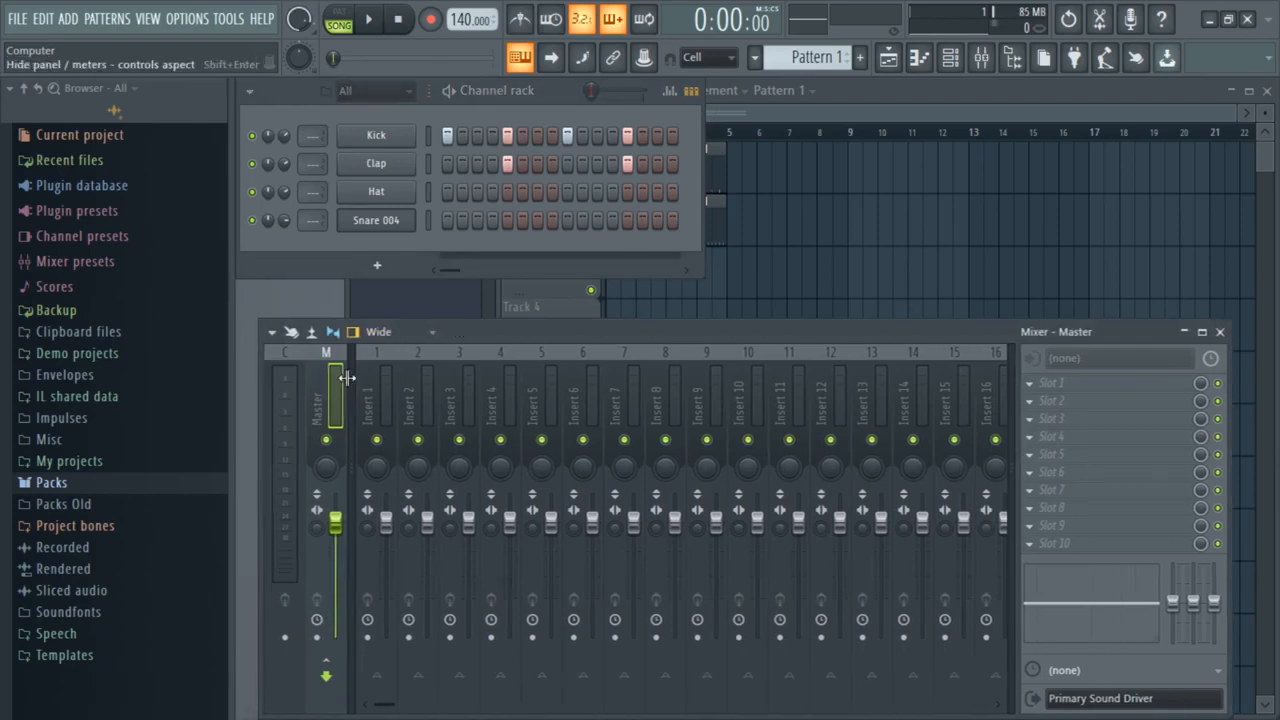
pyautogui.press('space')
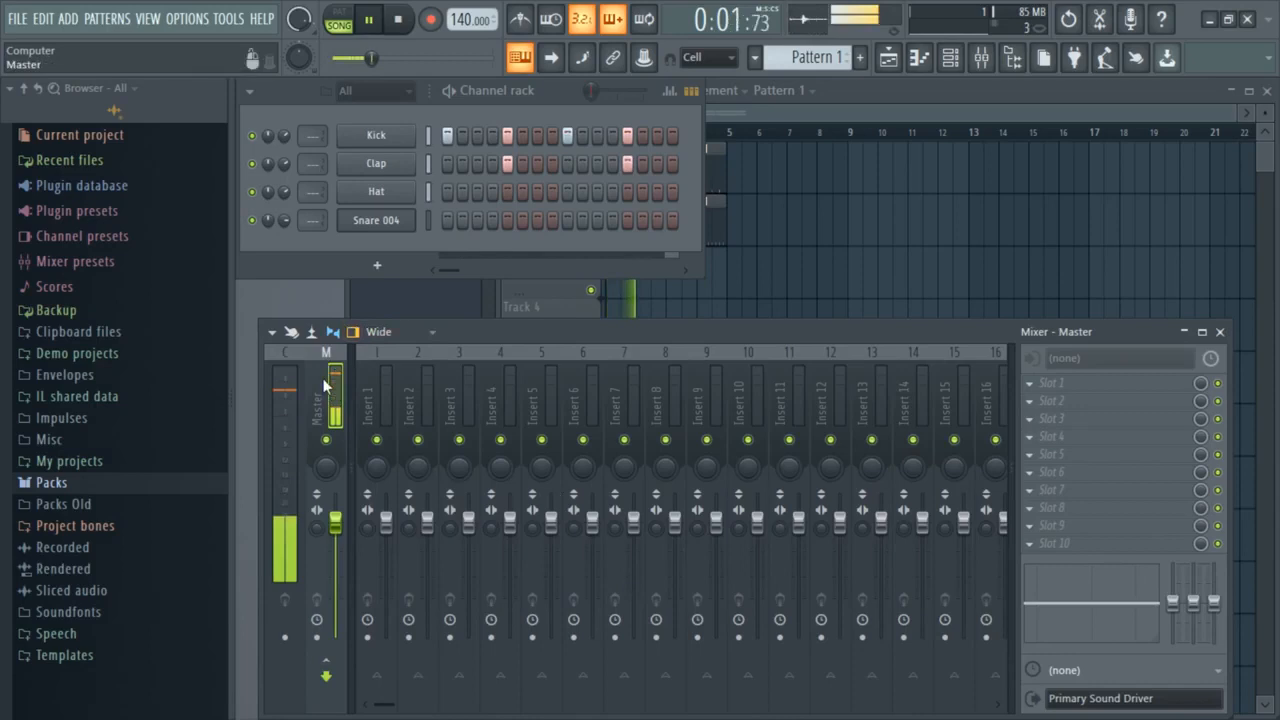
pyautogui.press('space')
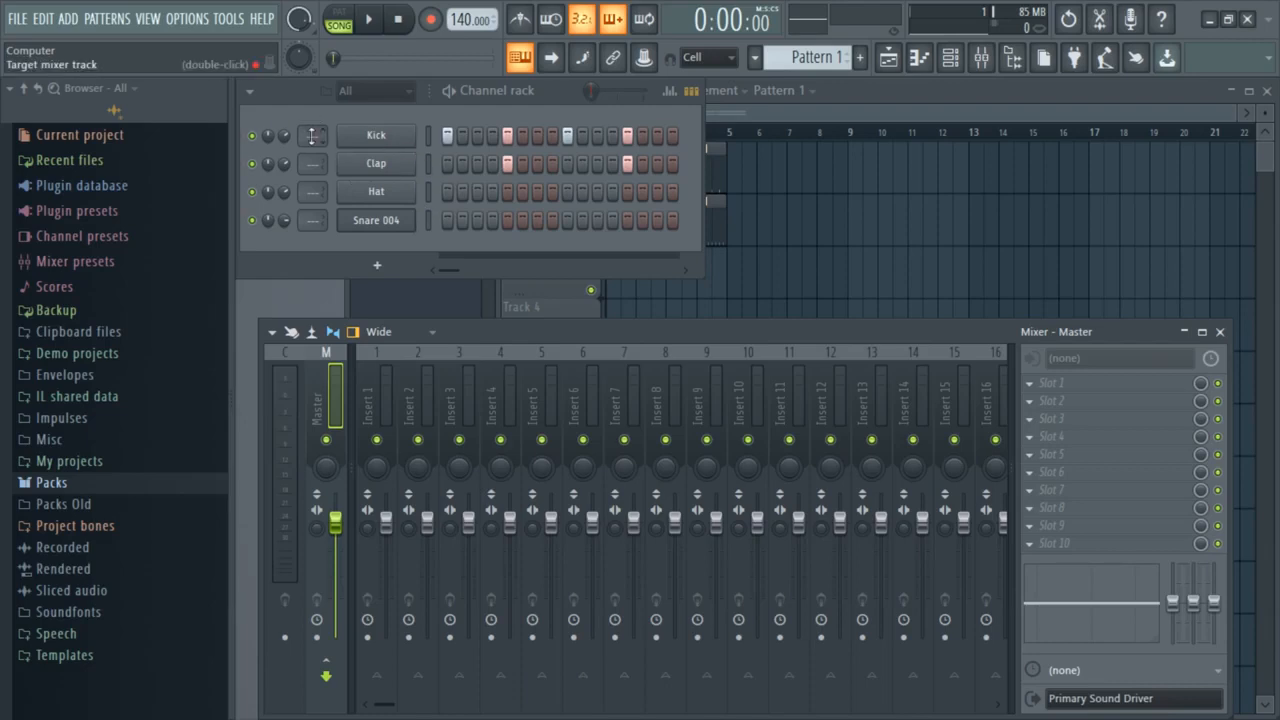
# Route the Kick channel to mixer track 1, load Fruity Reeverb into its first effect slot, and move the plugin window beside the effect slots
pyautogui.moveTo(312, 137)
pyautogui.mouseDown()
pyautogui.moveTo(312, 105)
pyautogui.moveTo(312, 136)
pyautogui.mouseUp()
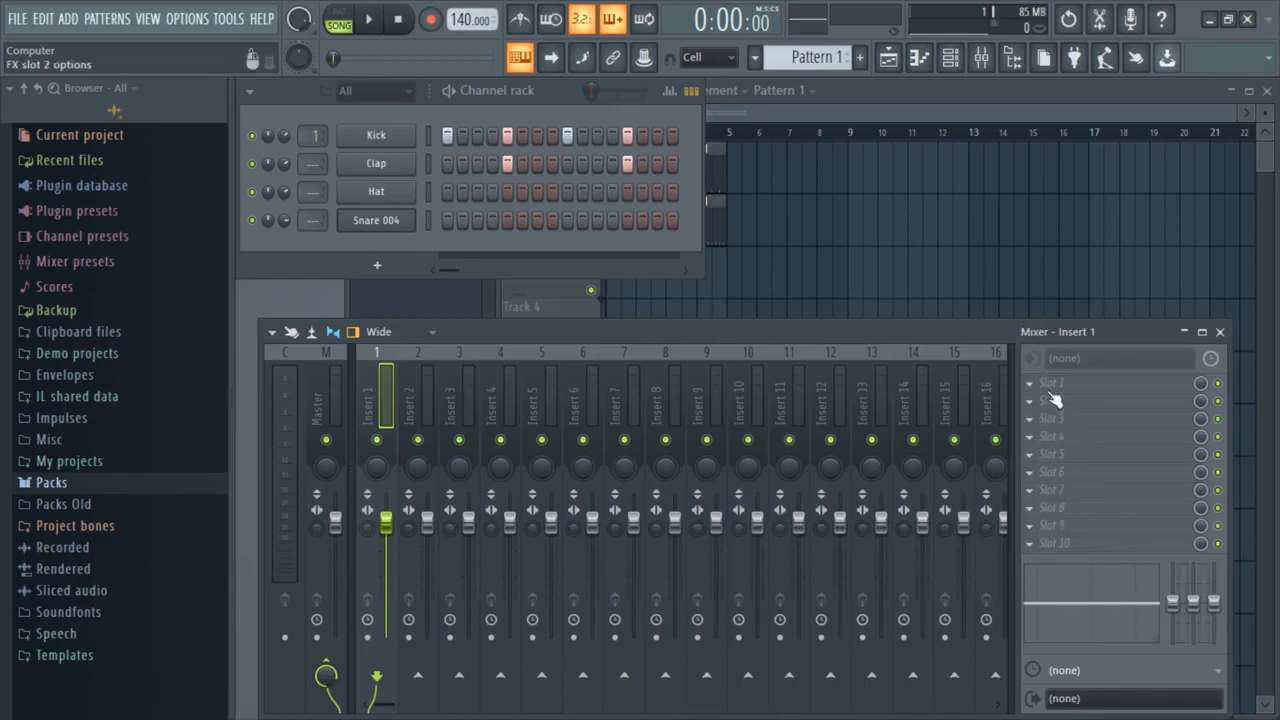
pyautogui.click(1032, 385)
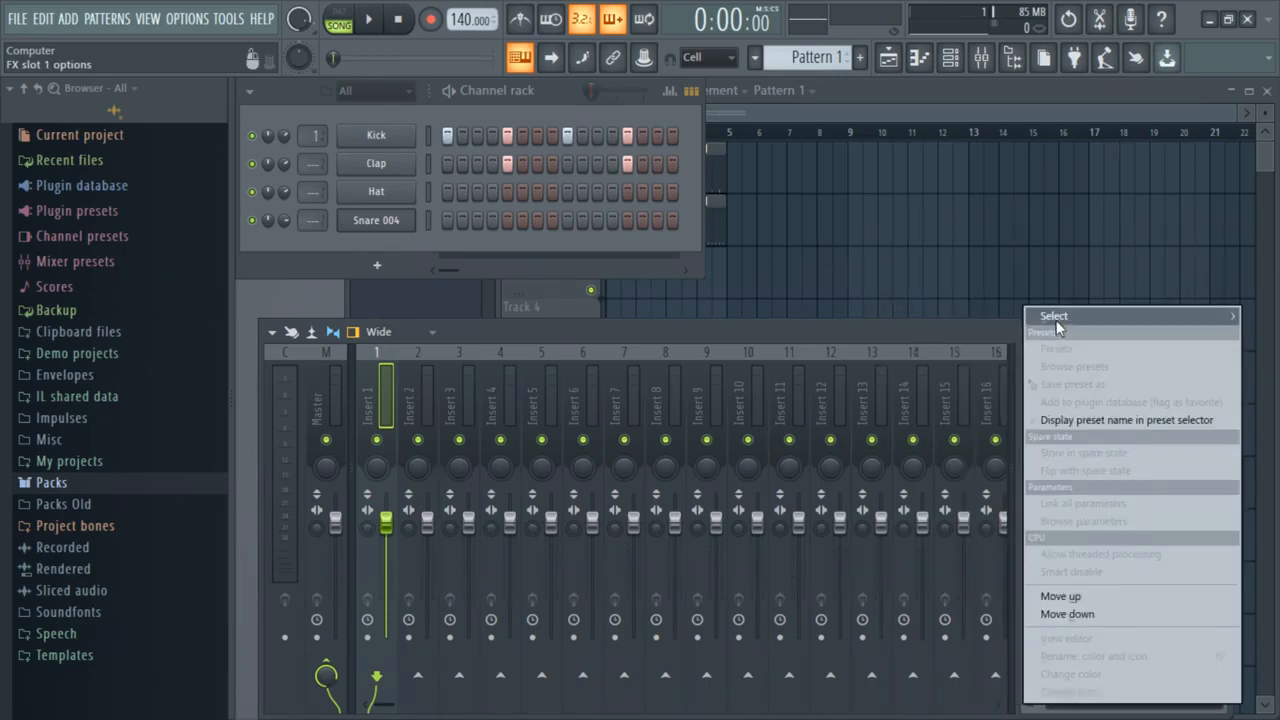
pyautogui.moveTo(1056, 320)
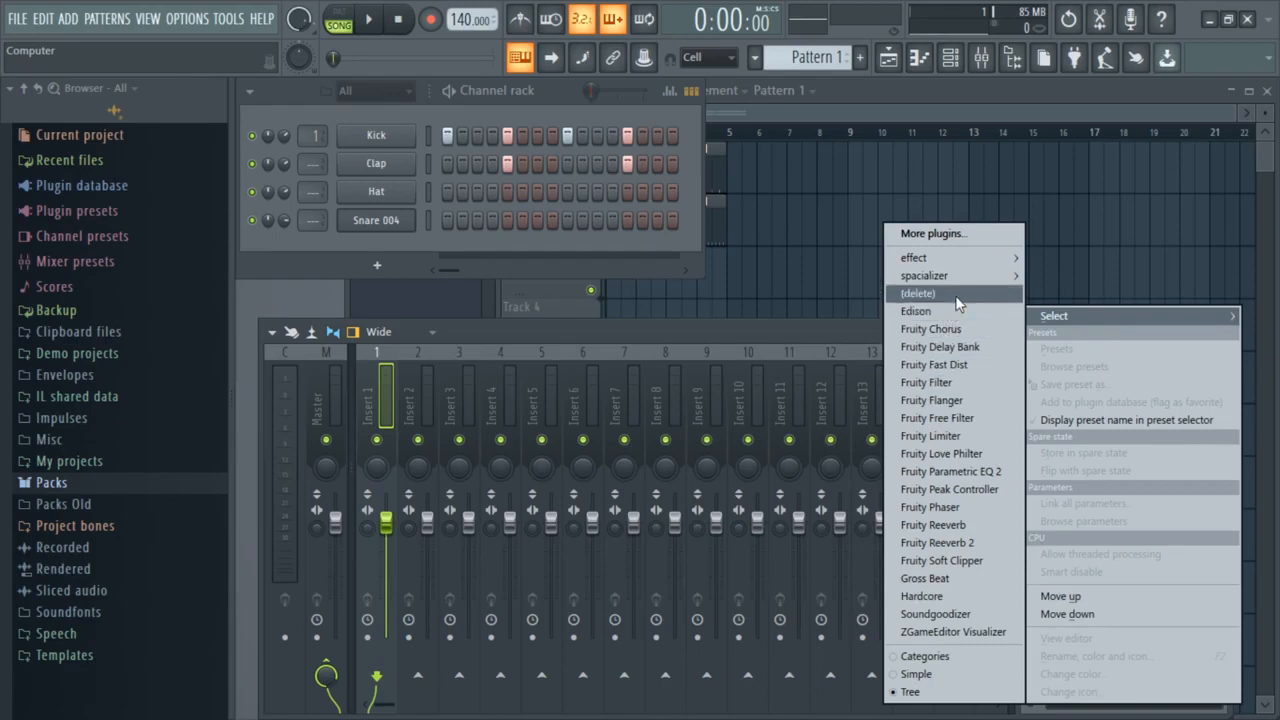
pyautogui.moveTo(979, 285)
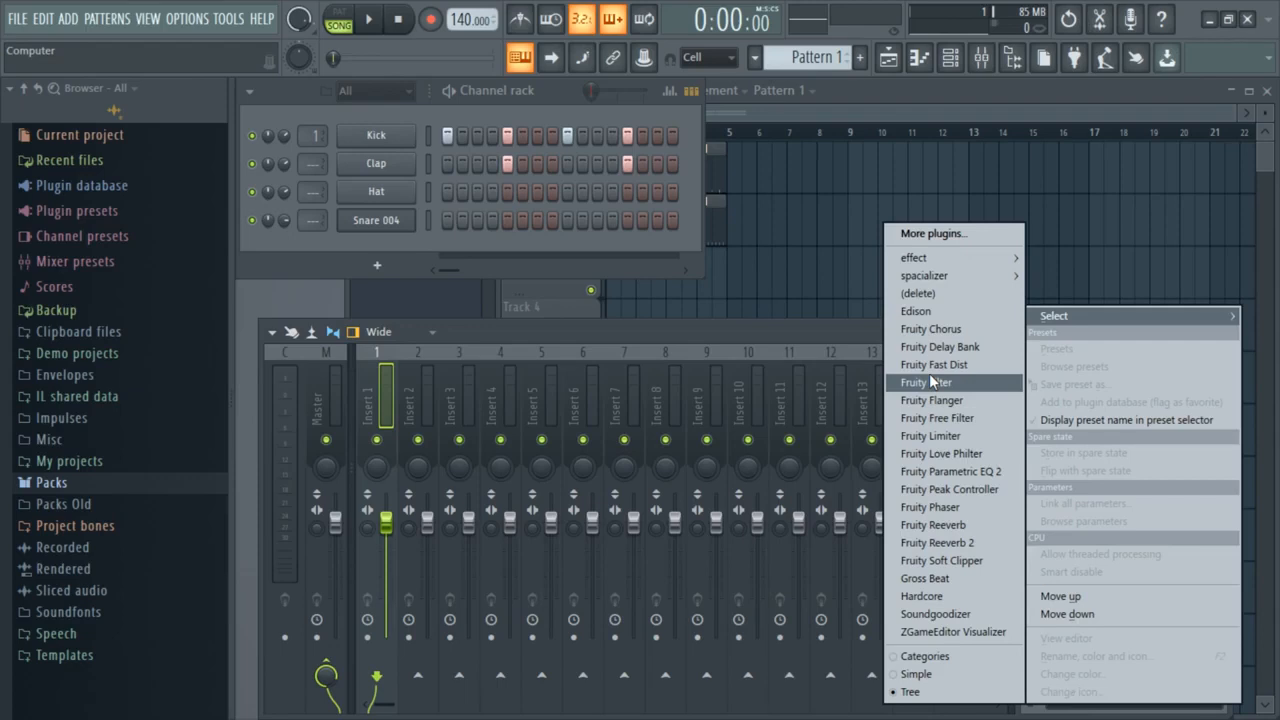
pyautogui.click(940, 526)
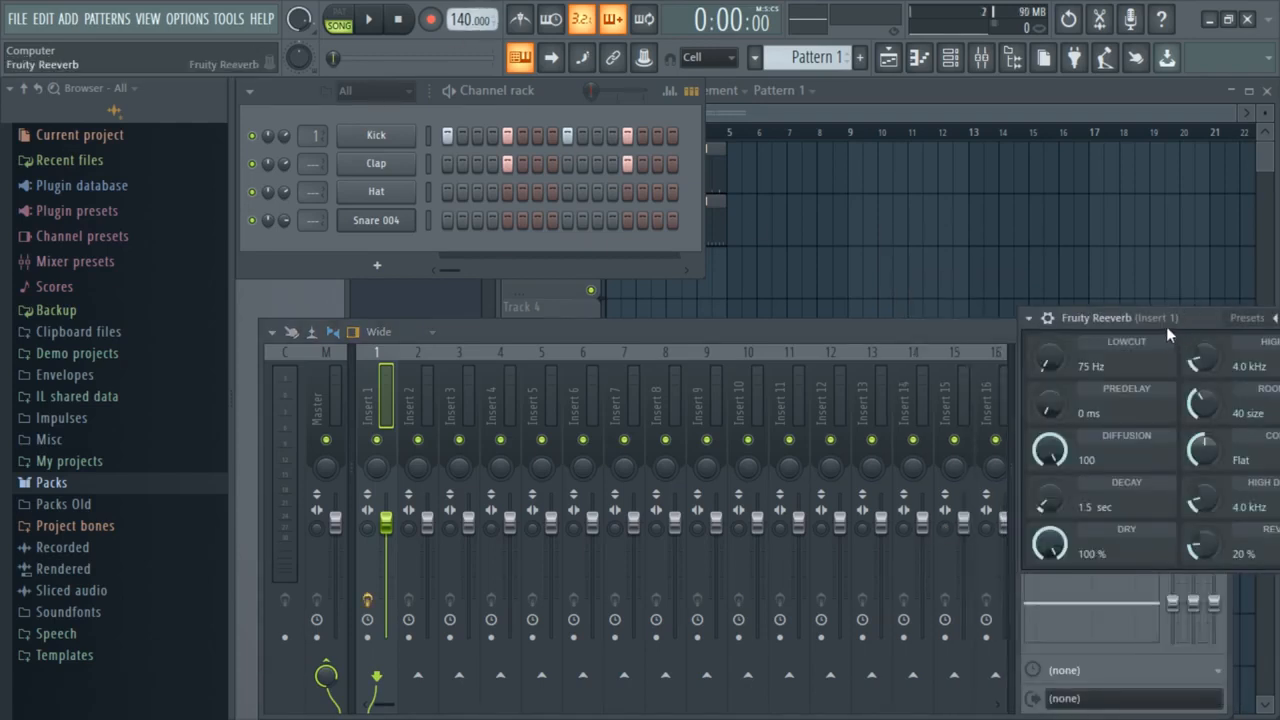
pyautogui.moveTo(1166, 326); pyautogui.dragTo(728, 295)
# Play the arrangement to hear the reverb on the Kick, stop playback, and show the Insert 1 effect slots
pyautogui.press('space')
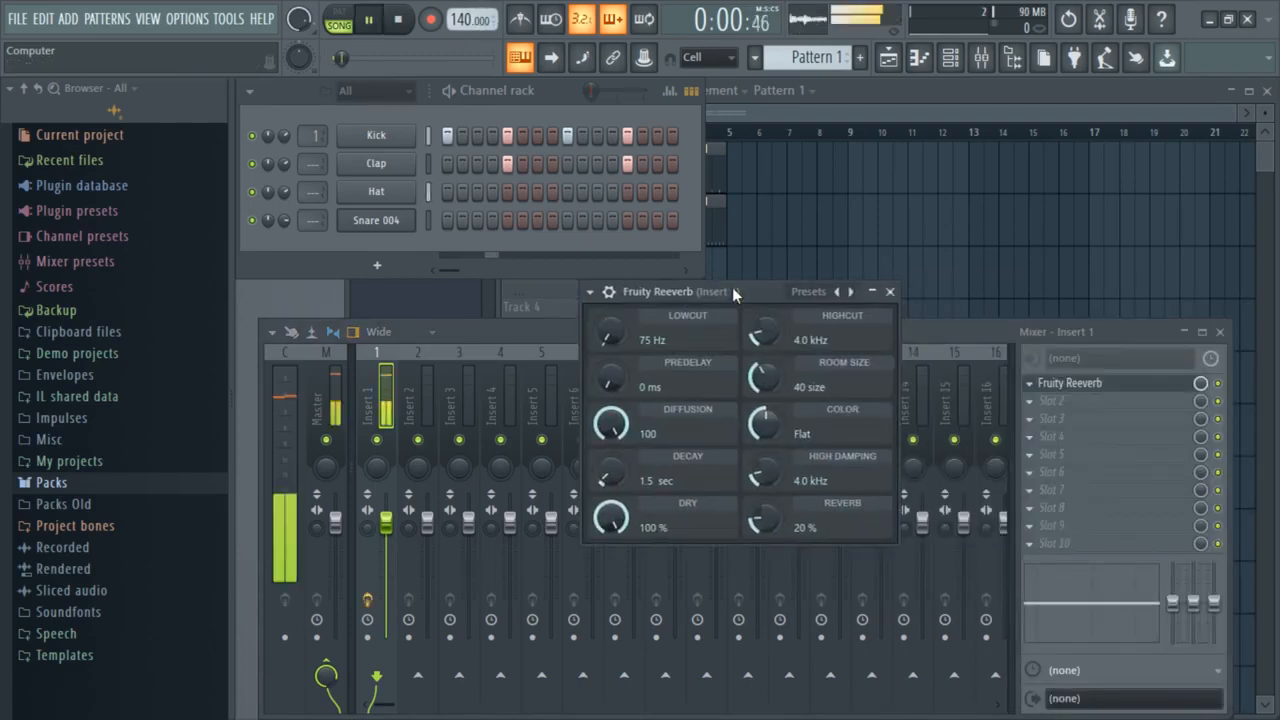
pyautogui.click(402, 378)
pyautogui.press('space')
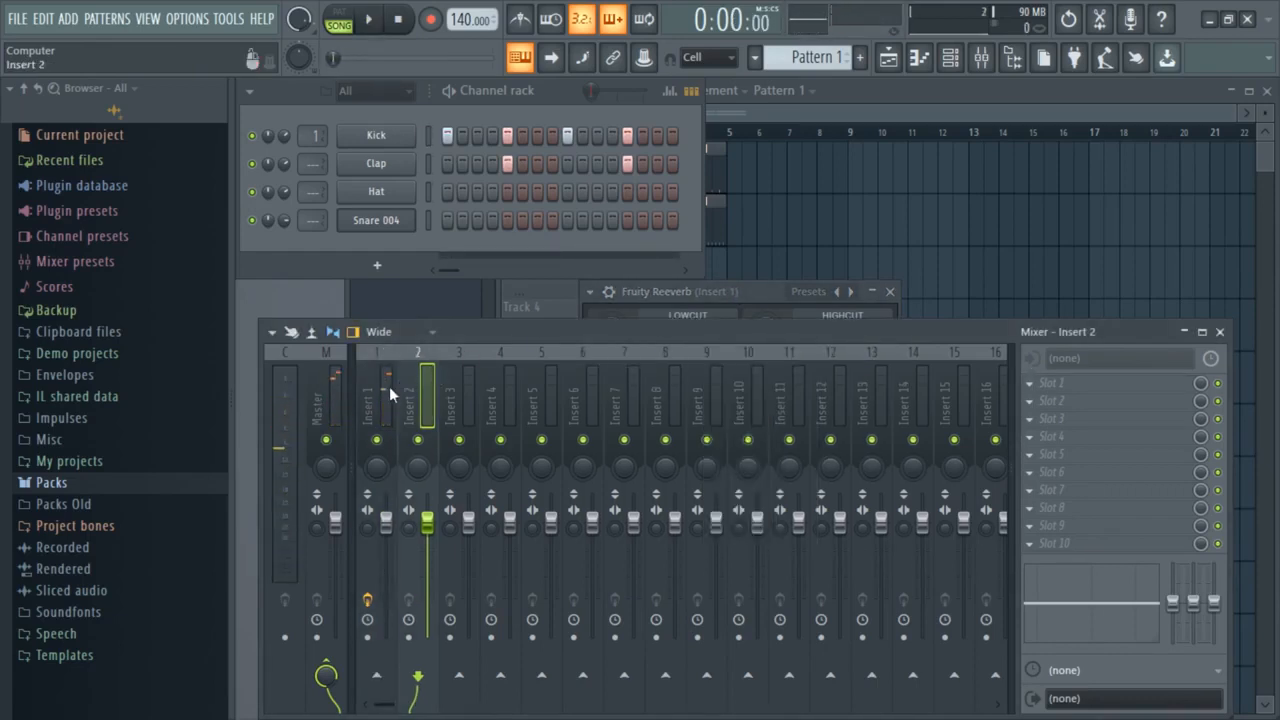
pyautogui.click(384, 396)
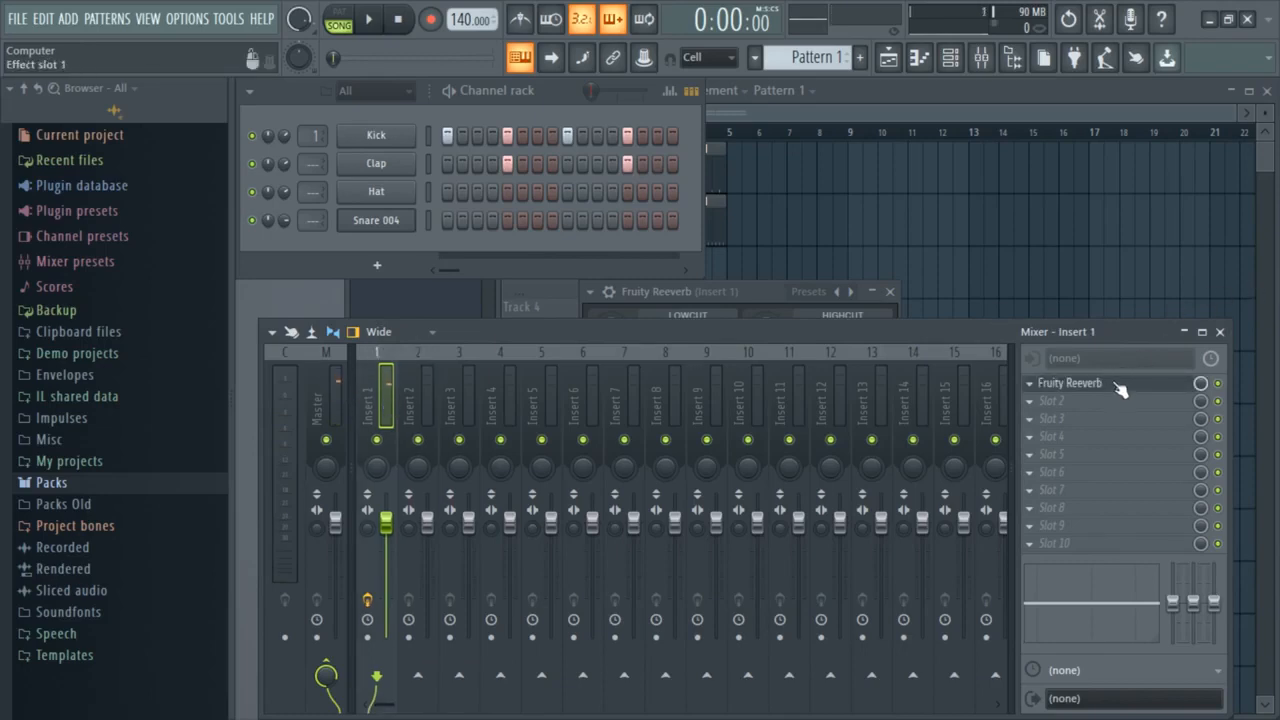
# Route the Clap channel to mixer track 2 and play the arrangement to compare the Insert 1 and Insert 2 levels
pyautogui.doubleClick(313, 163)
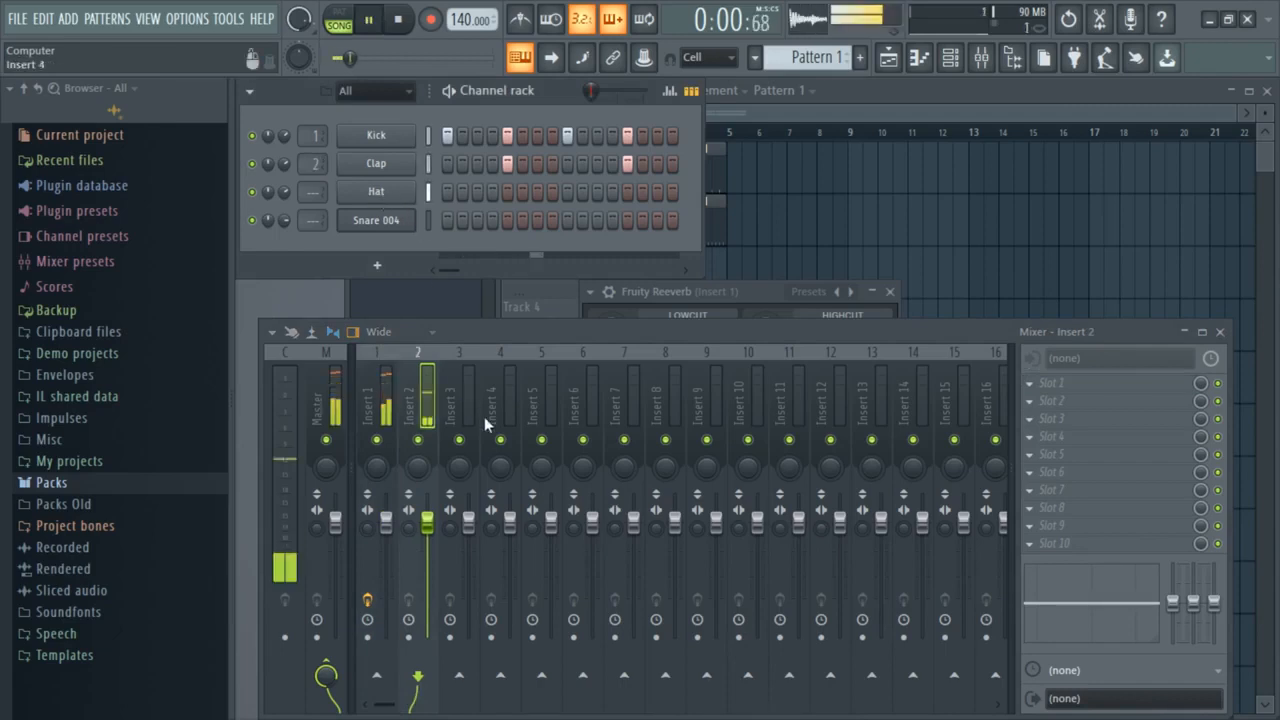
pyautogui.click(391, 398)
pyautogui.click(431, 410)
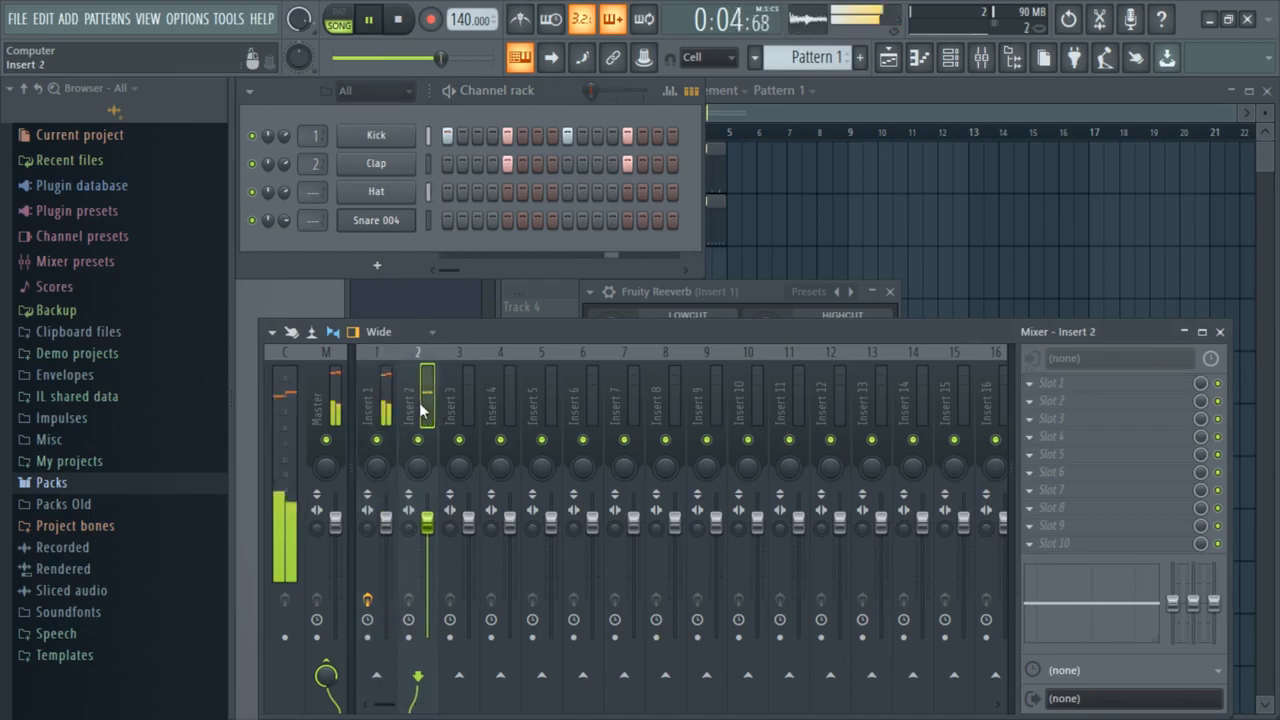
pyautogui.press('space')
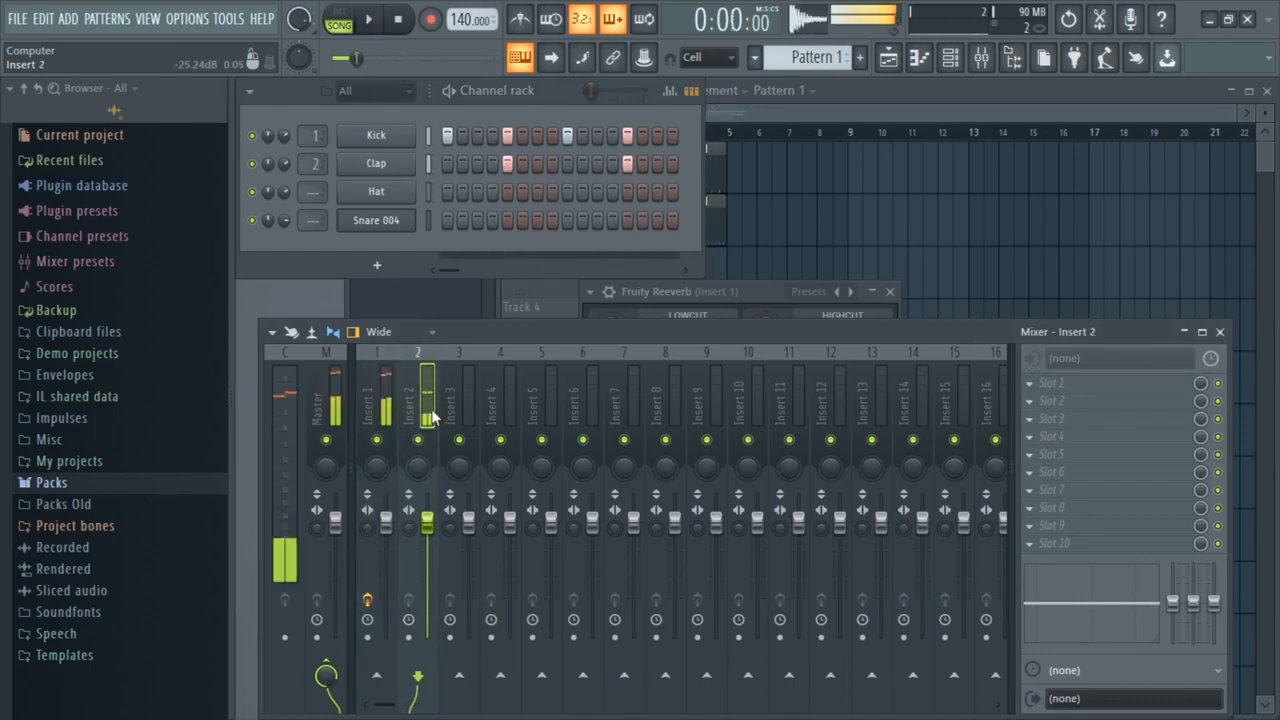
# Play the arrangement with the Master track temporarily muted to check how it controls all sound, and stop playback
pyautogui.click(343, 398)
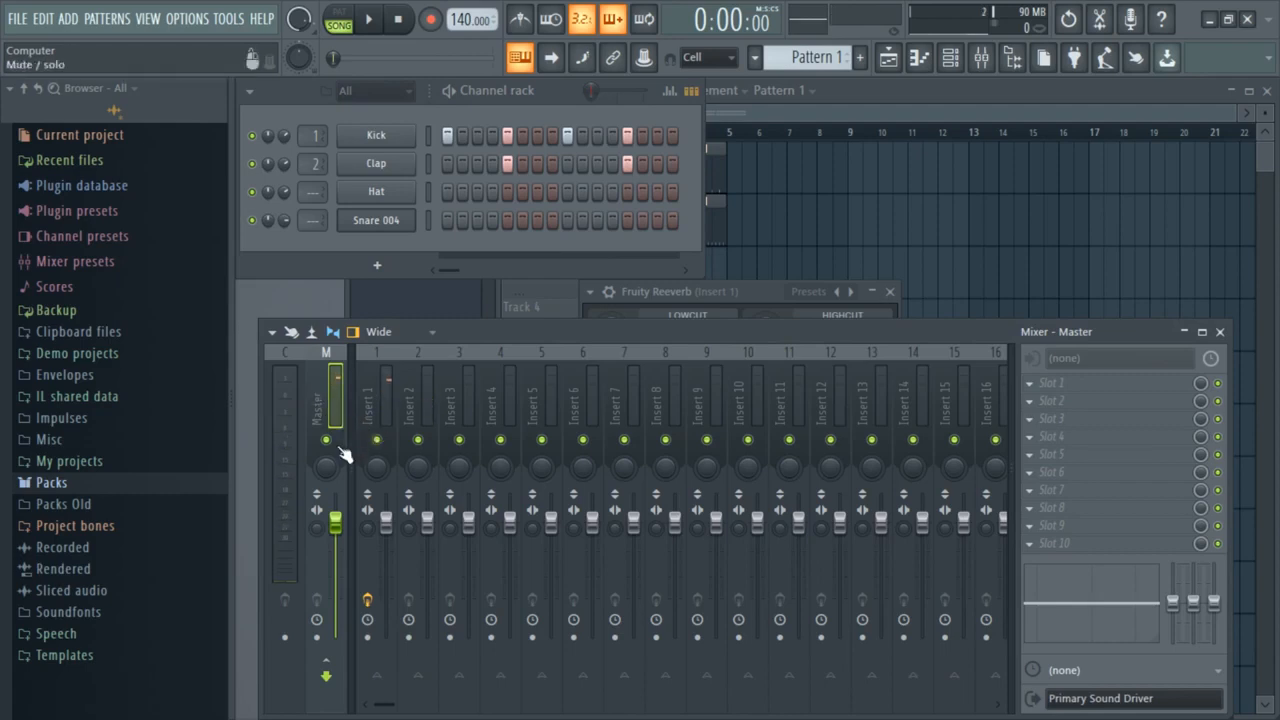
pyautogui.press('space')
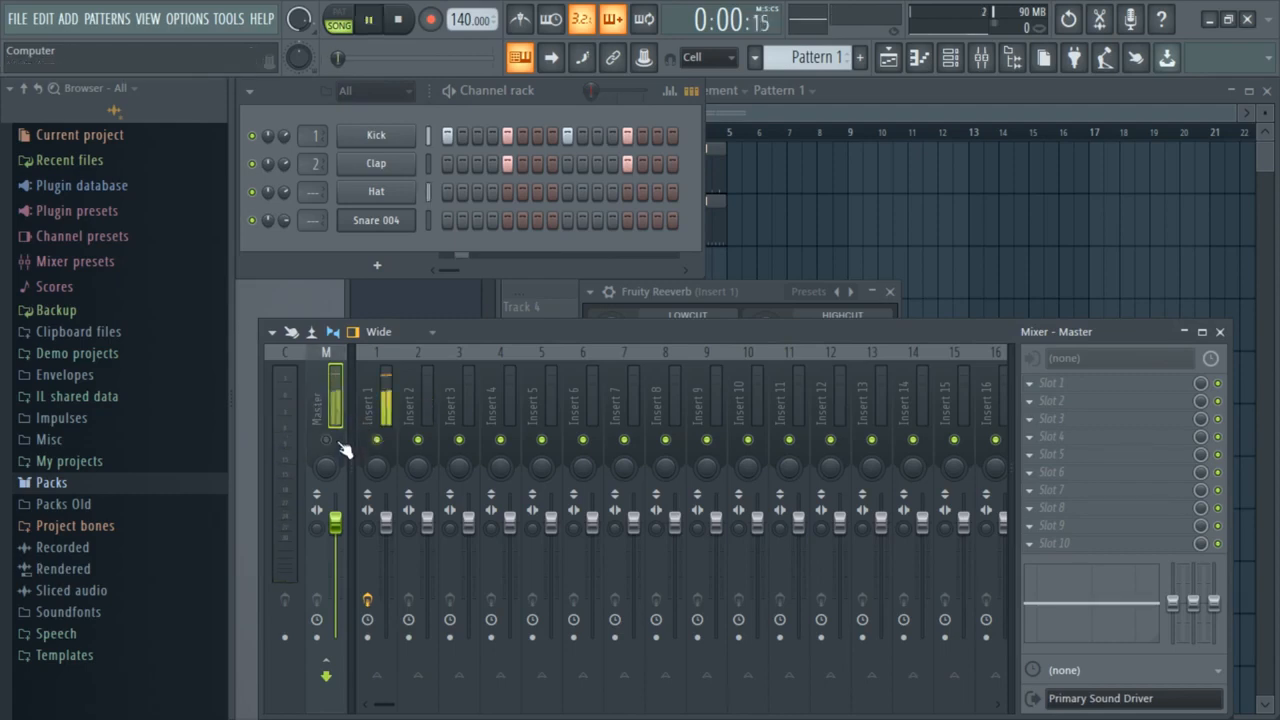
pyautogui.click(394, 390)
pyautogui.click(340, 385)
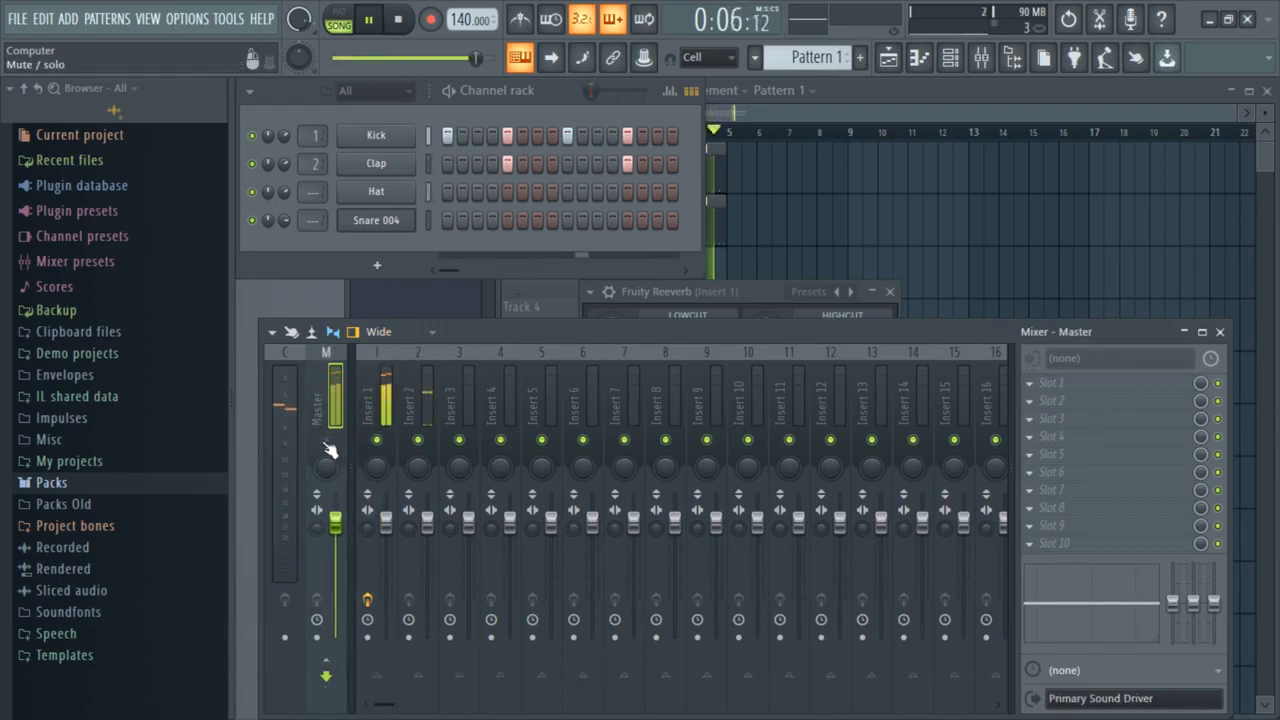
pyautogui.press('space')
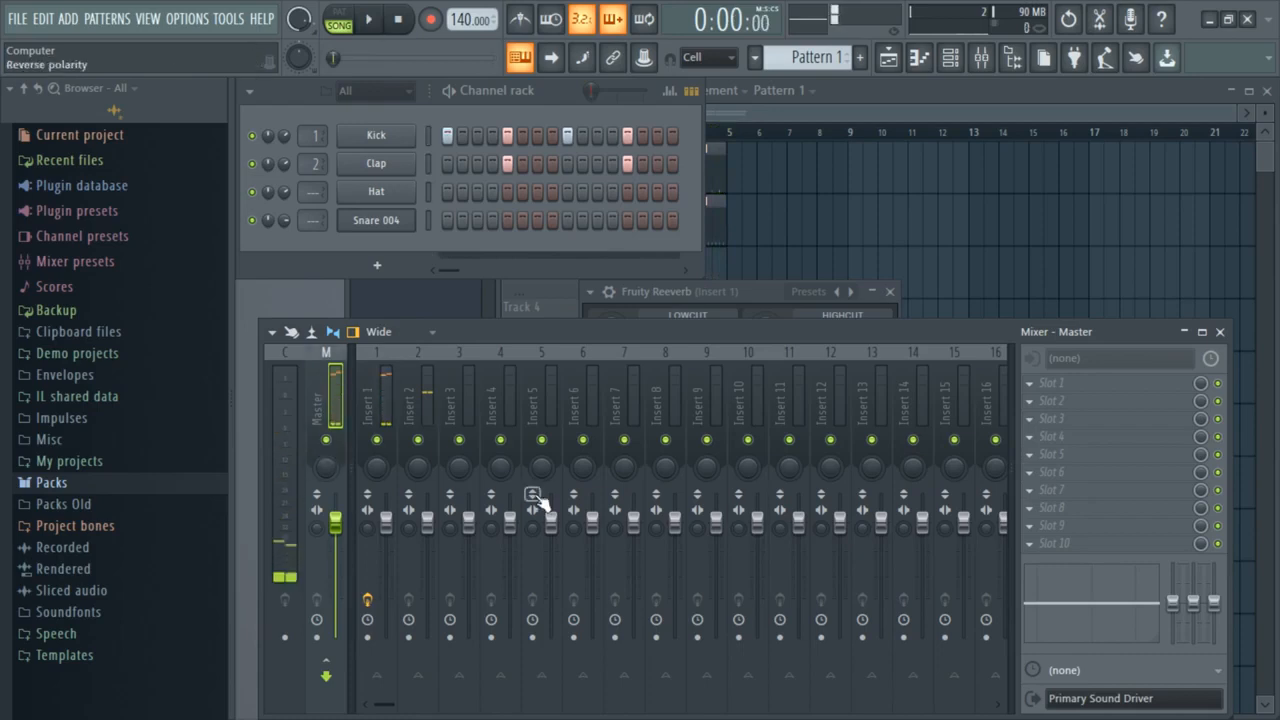
# Move the mixer window up slightly and reroute the Clap channel to mixer track 1, checking it during playback with the Kick briefly muted
pyautogui.moveTo(501, 324)
pyautogui.mouseDown()
pyautogui.moveTo(552, 246)
pyautogui.moveTo(506, 302)
pyautogui.mouseUp()
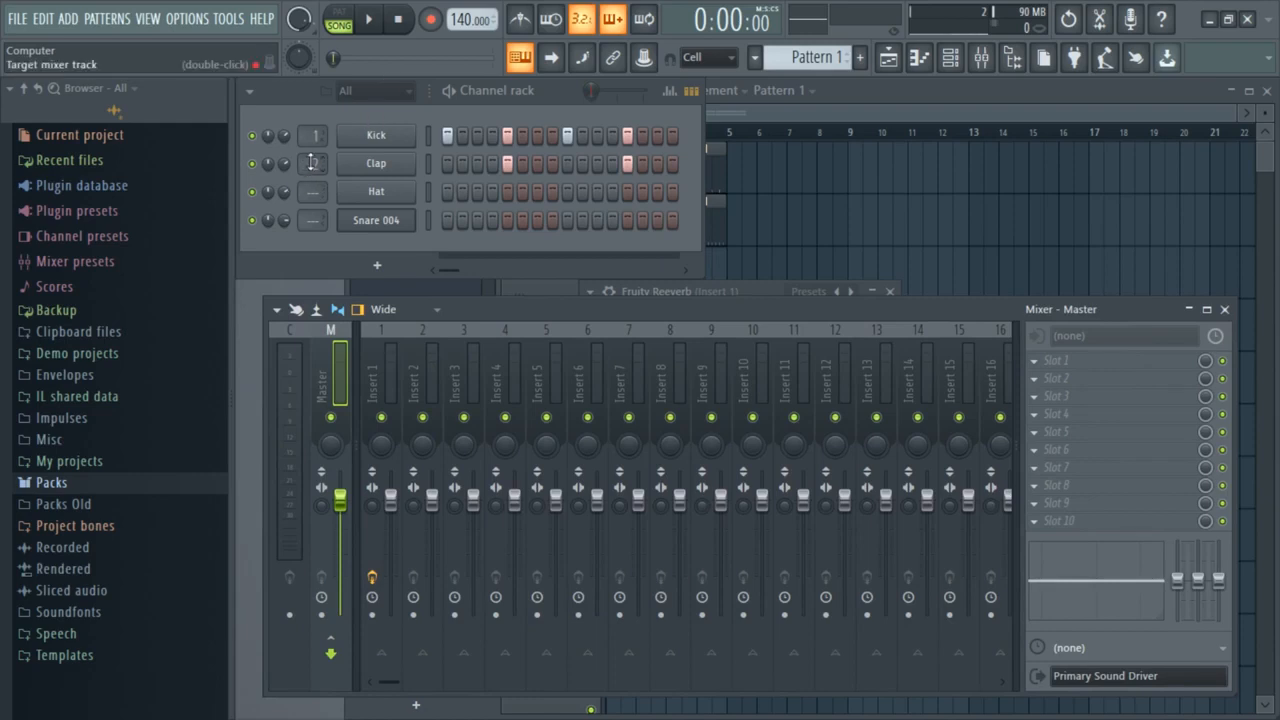
pyautogui.moveTo(311, 163); pyautogui.dragTo(311, 153)
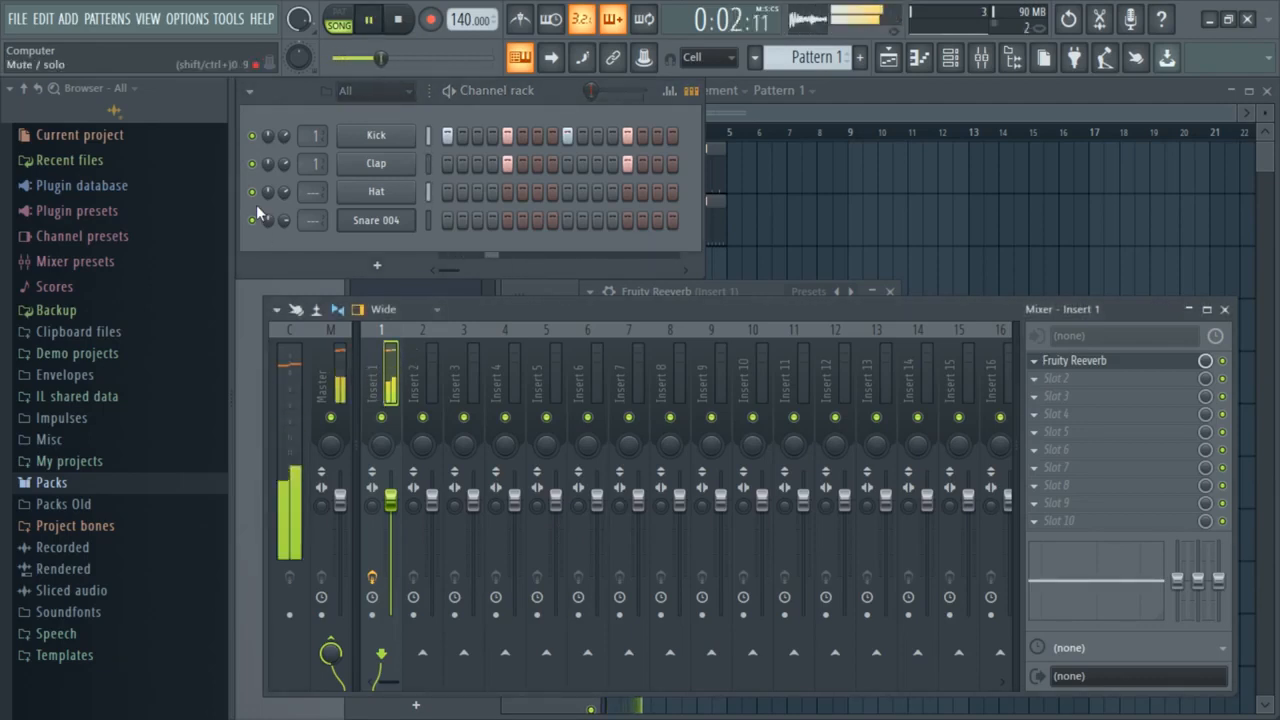
pyautogui.click(253, 135)
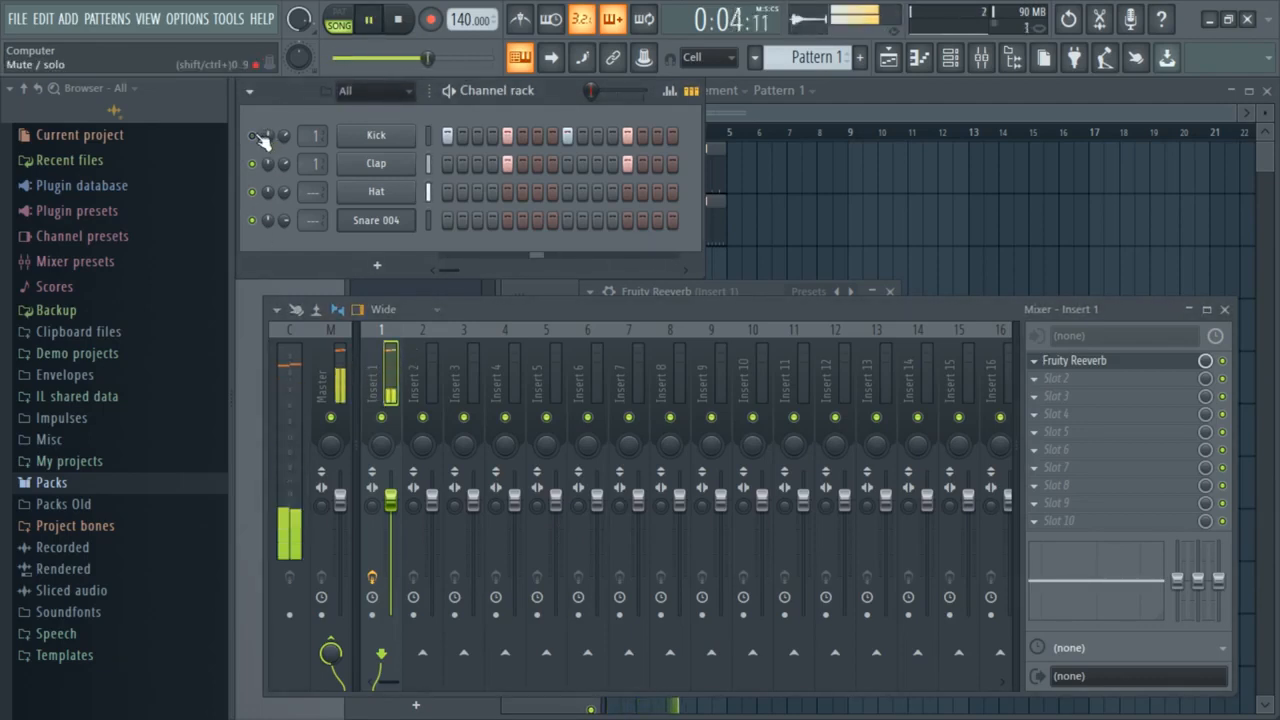
pyautogui.click(255, 136)
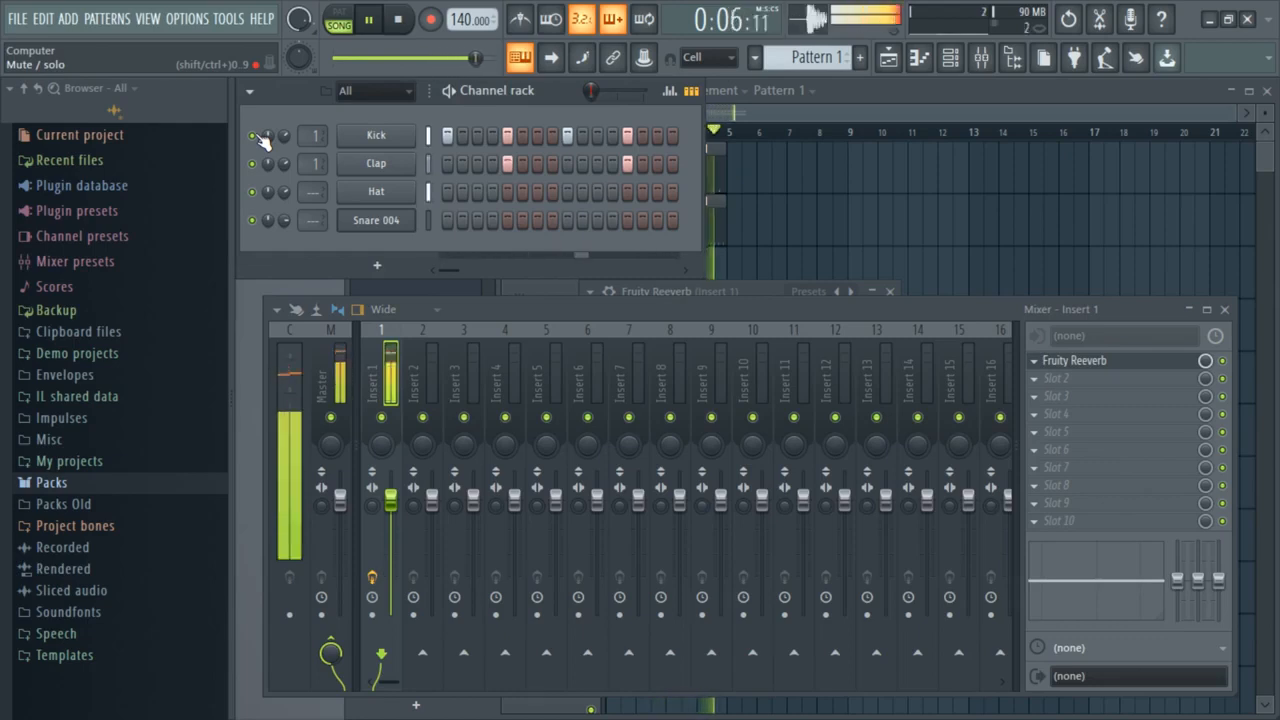
# Route the Hat channel to mixer track 2, check it during playback with Kick and Clap muted, then stop and unmute both channels
pyautogui.moveTo(313, 192)
pyautogui.mouseDown()
pyautogui.moveTo(313, 164)
pyautogui.moveTo(313, 179)
pyautogui.mouseUp()
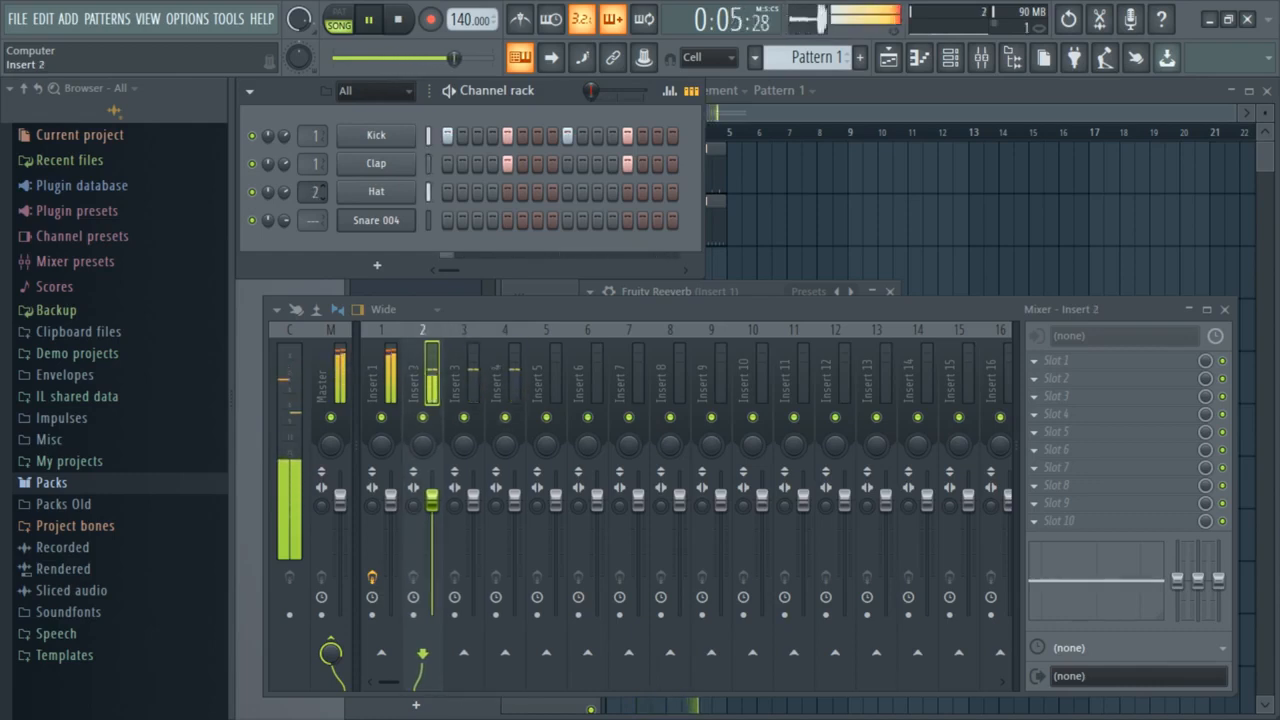
pyautogui.click(255, 165)
pyautogui.click(255, 137)
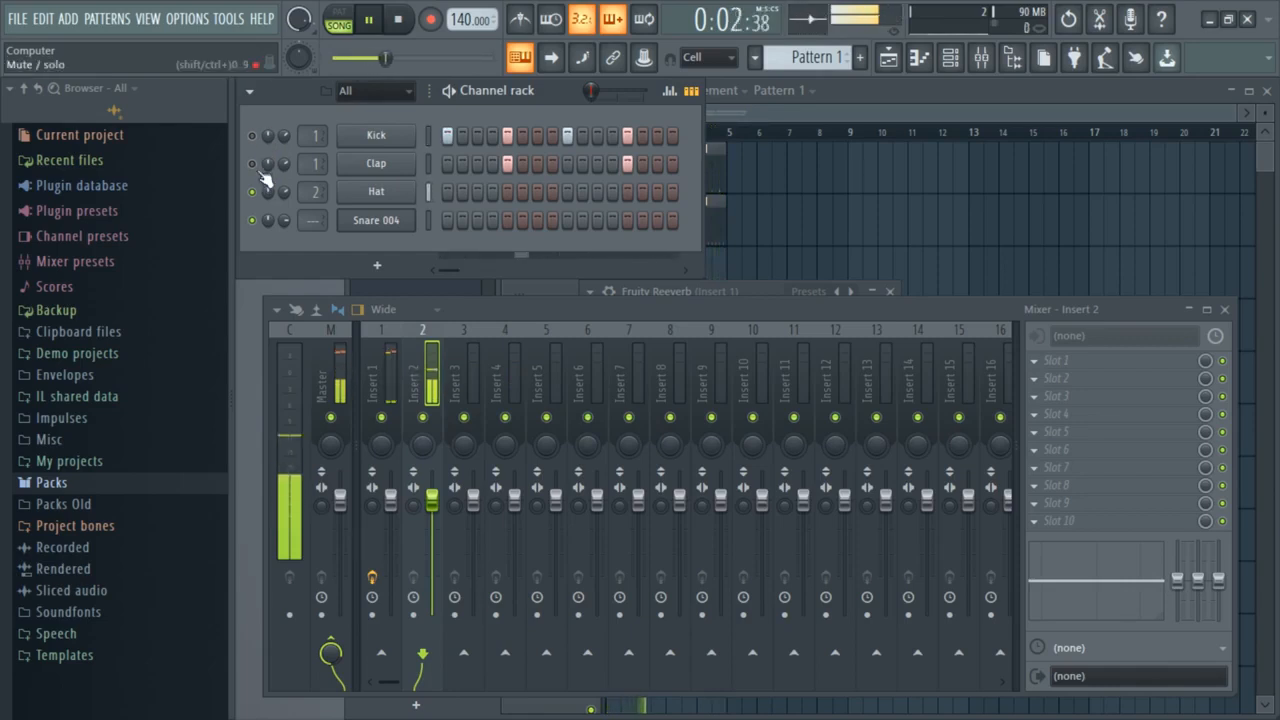
pyautogui.press('space')
pyautogui.click(254, 164)
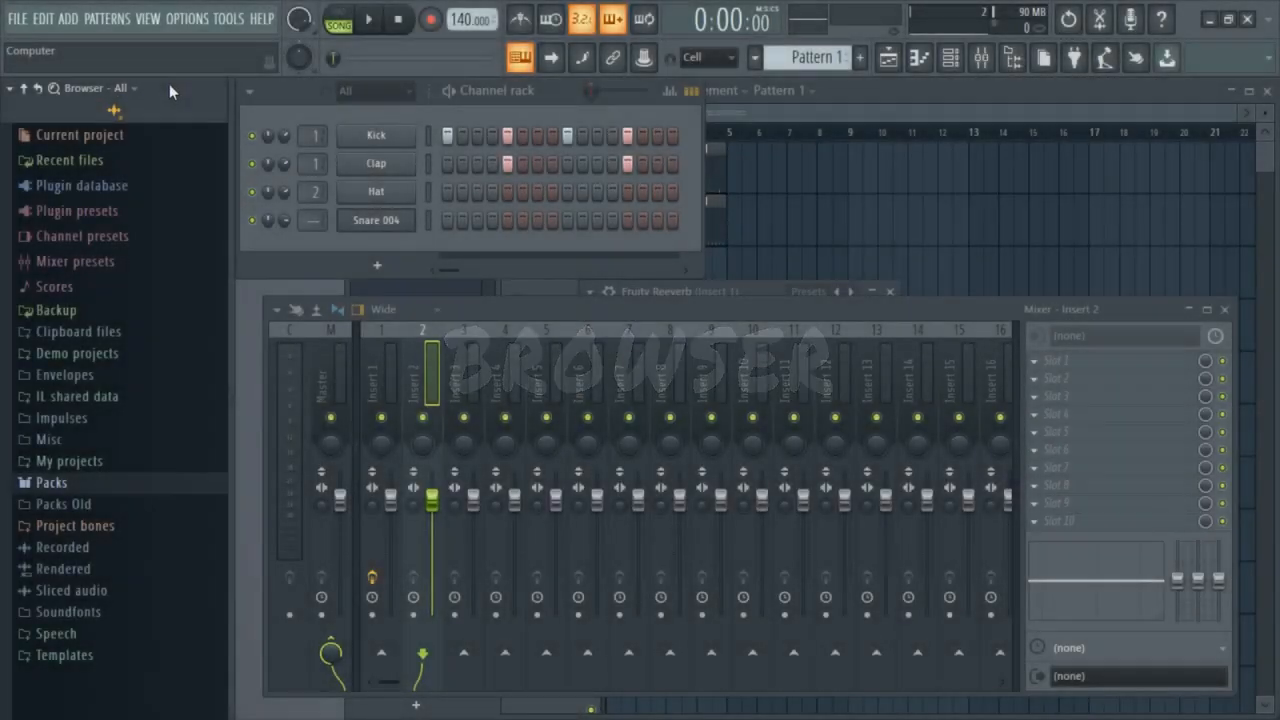
# Narrow the browser, open its Packs folder in File Explorer to examine the sample folders, and close the folder window
pyautogui.moveTo(169, 84); pyautogui.dragTo(12, 170)
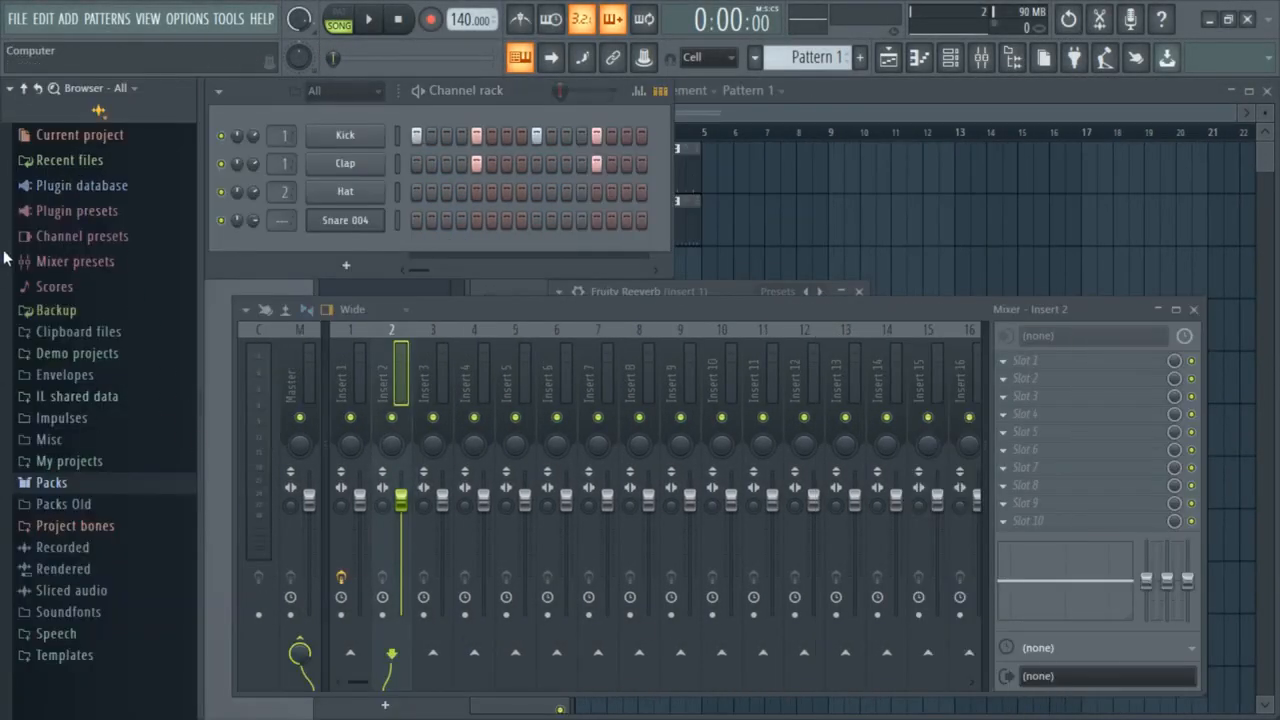
pyautogui.rightClick(79, 490)
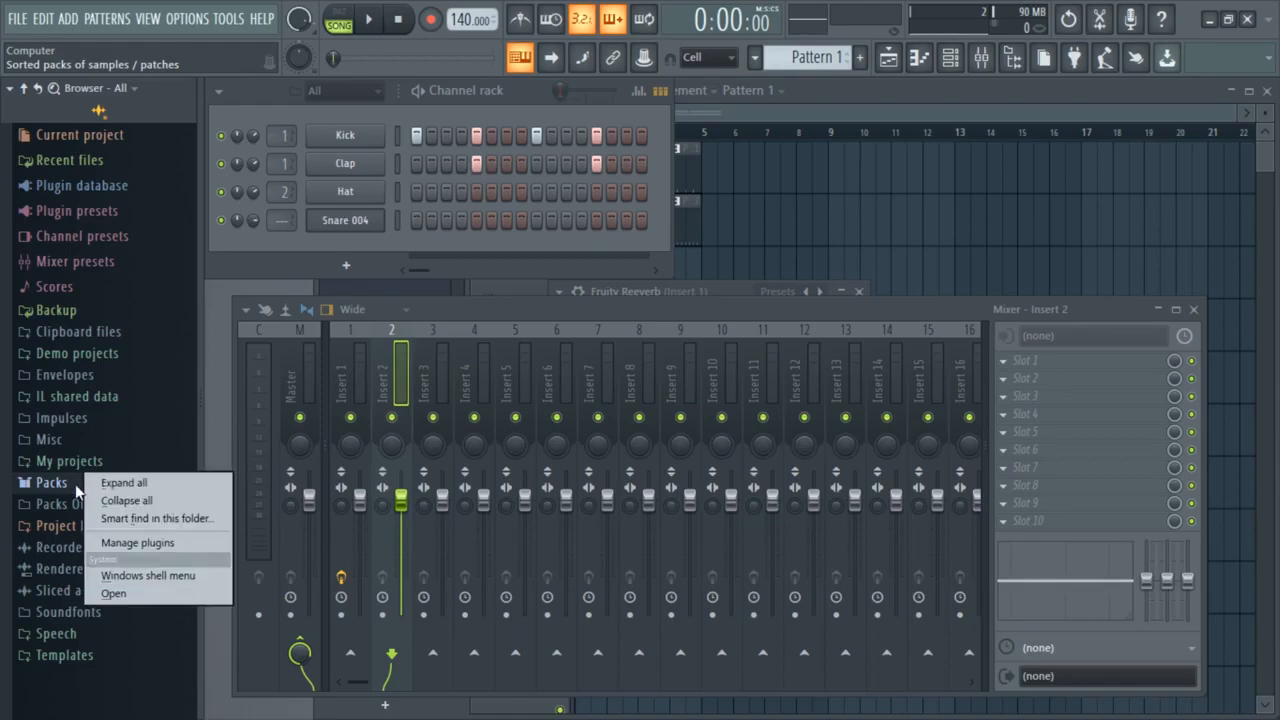
pyautogui.click(150, 594)
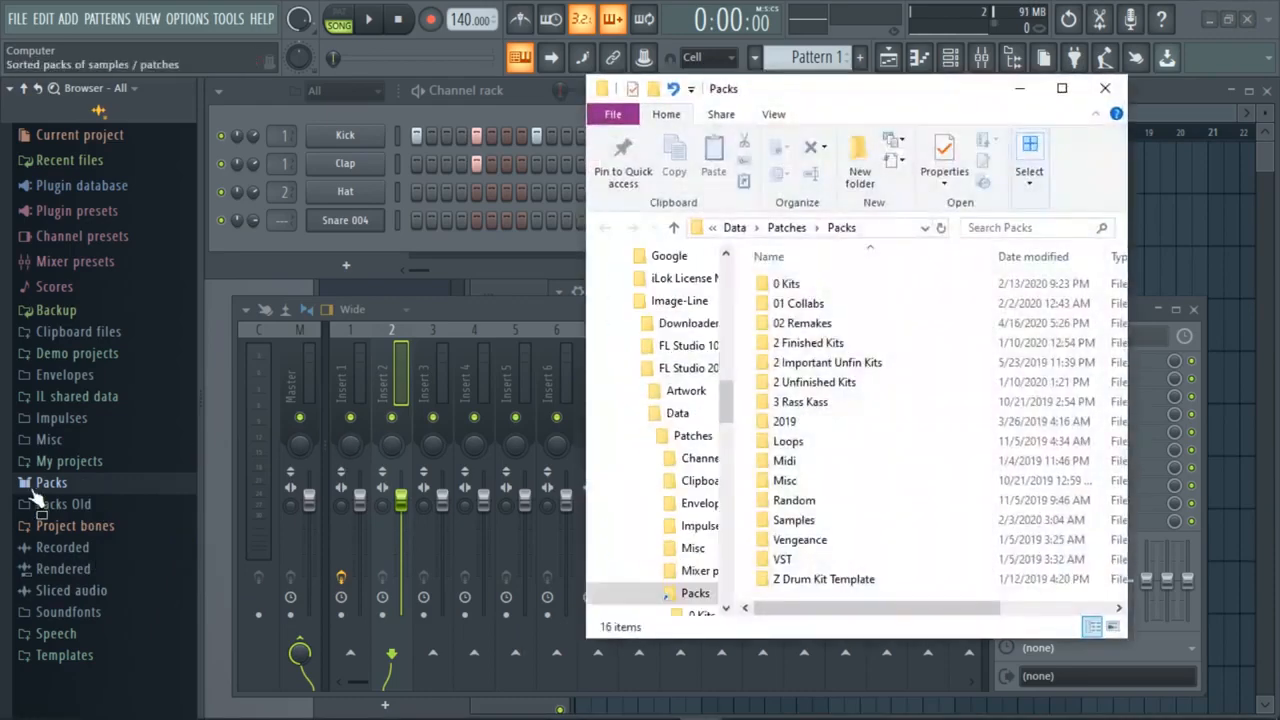
pyautogui.rightClick(55, 480)
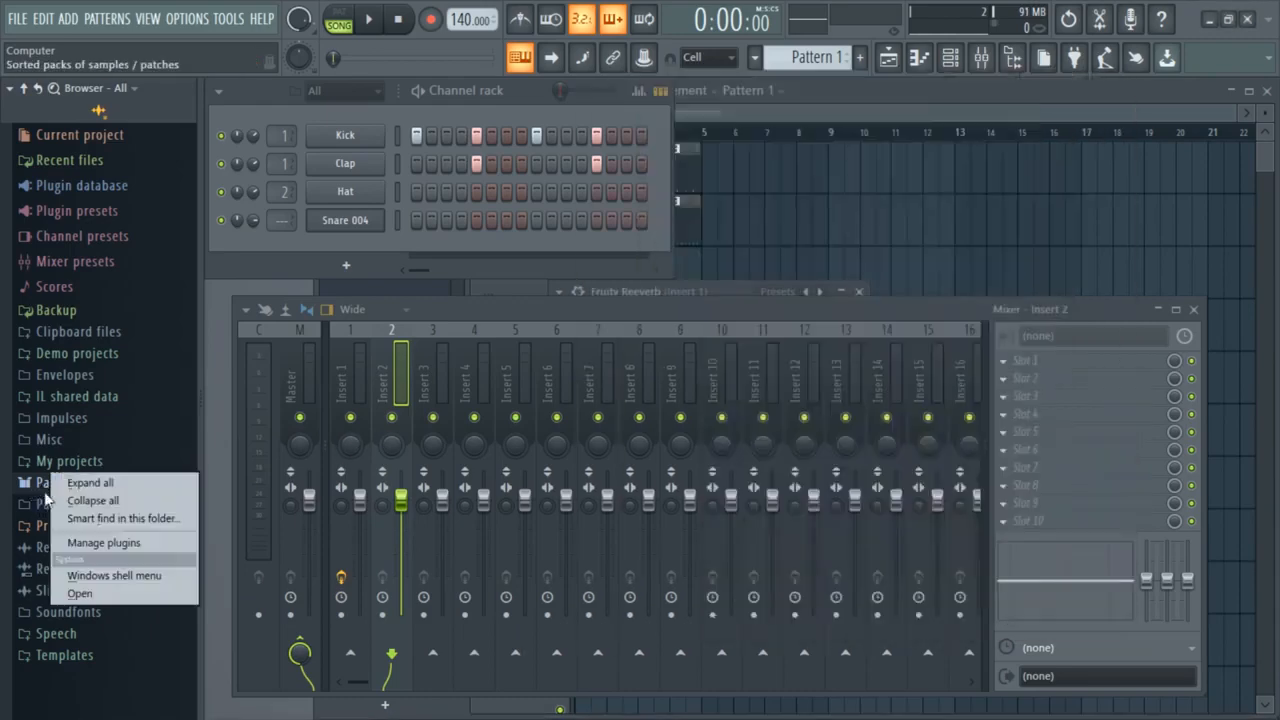
pyautogui.click(105, 594)
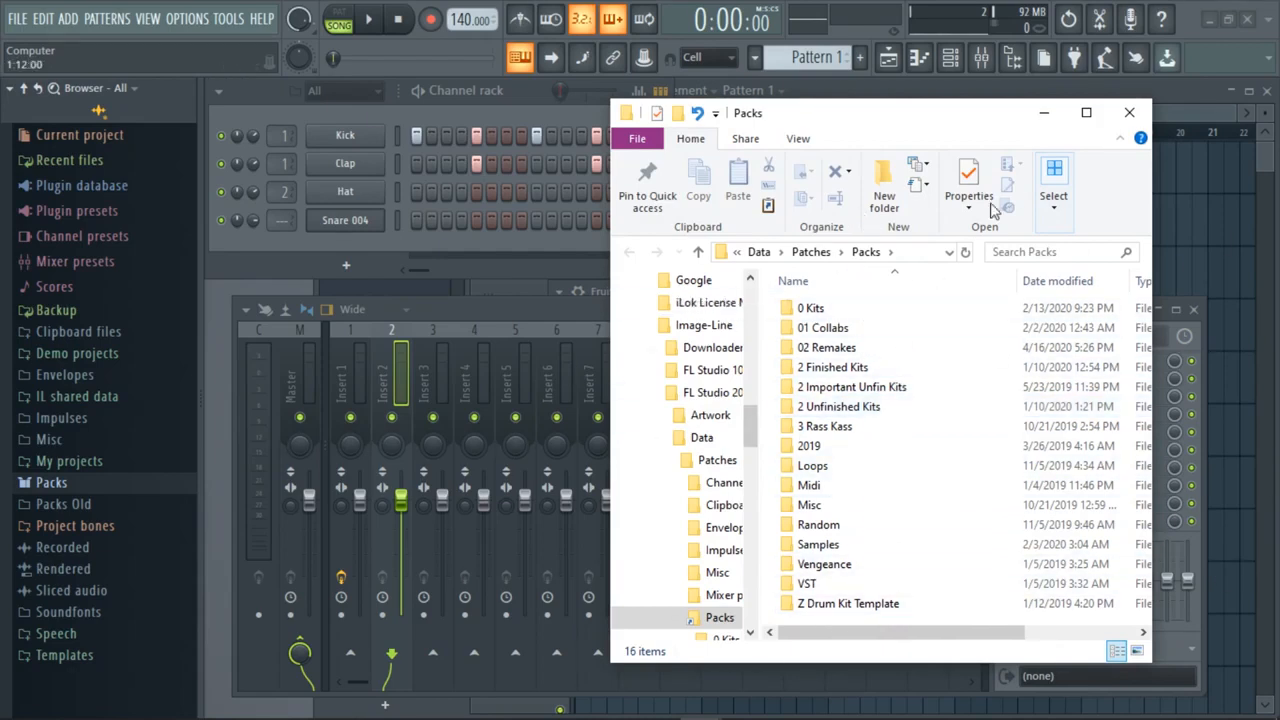
pyautogui.moveTo(852, 127); pyautogui.dragTo(854, 109)
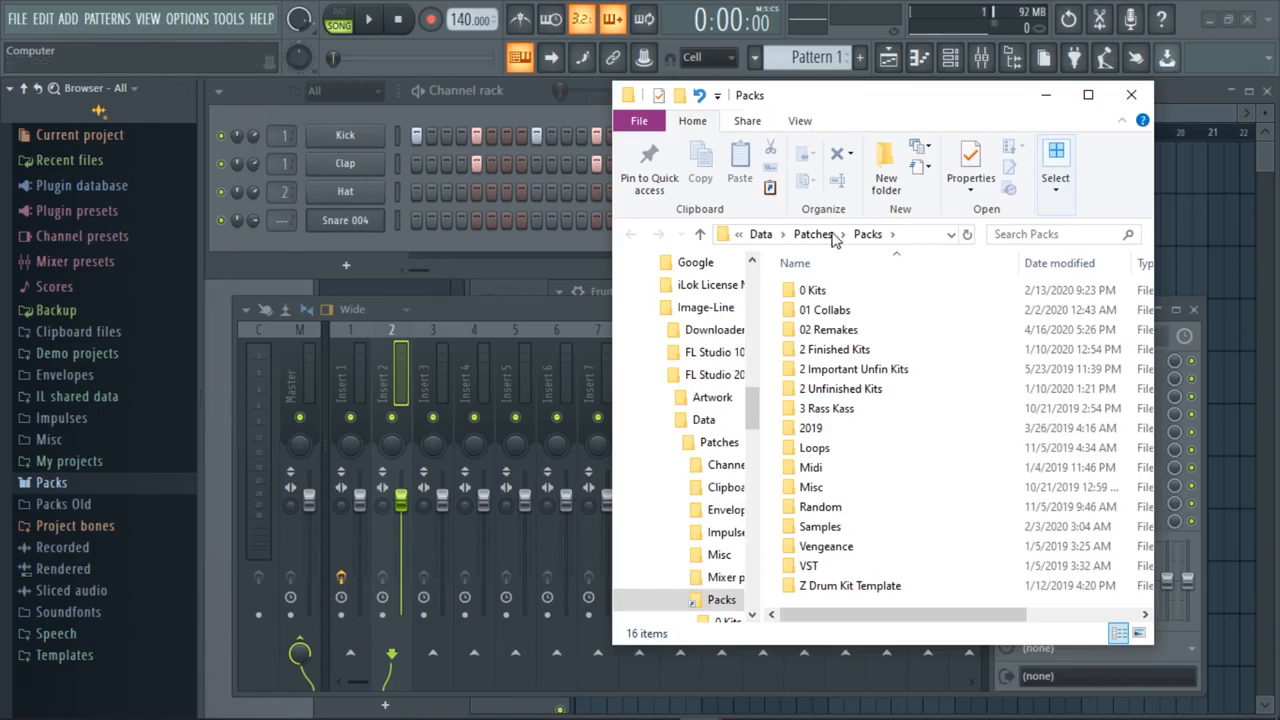
pyautogui.moveTo(769, 345); pyautogui.dragTo(757, 335)
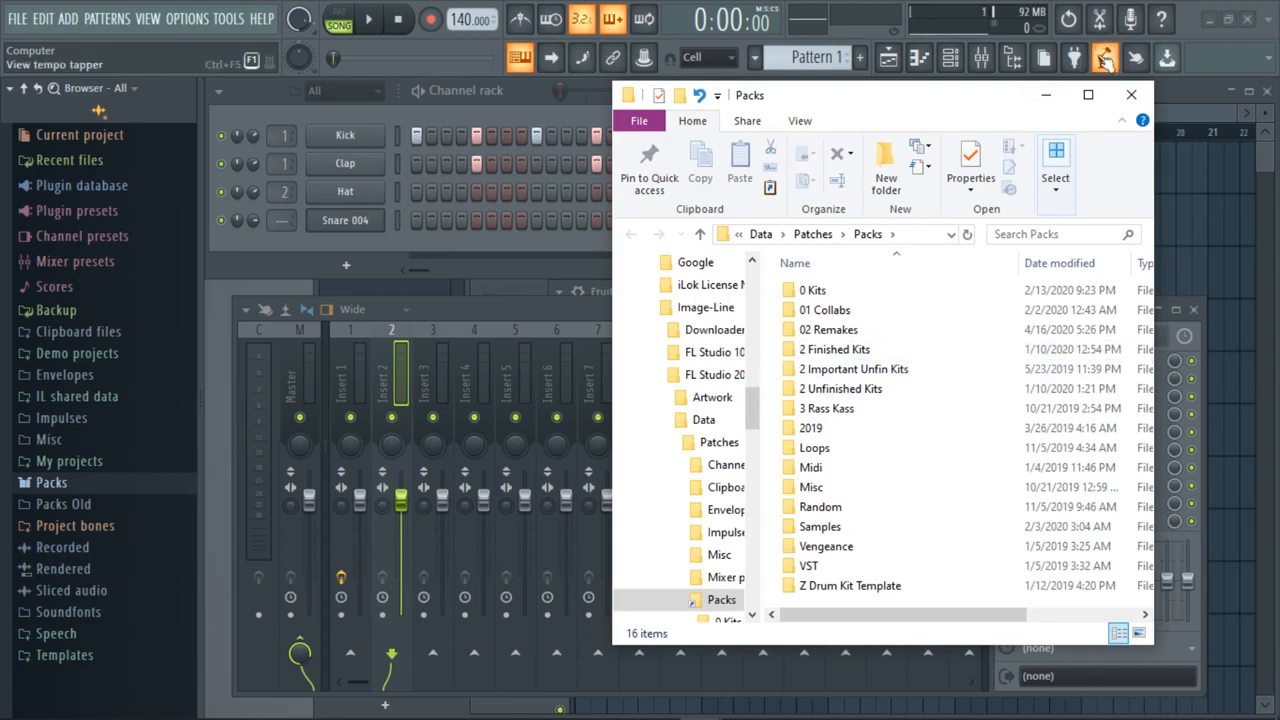
pyautogui.click(1134, 97)
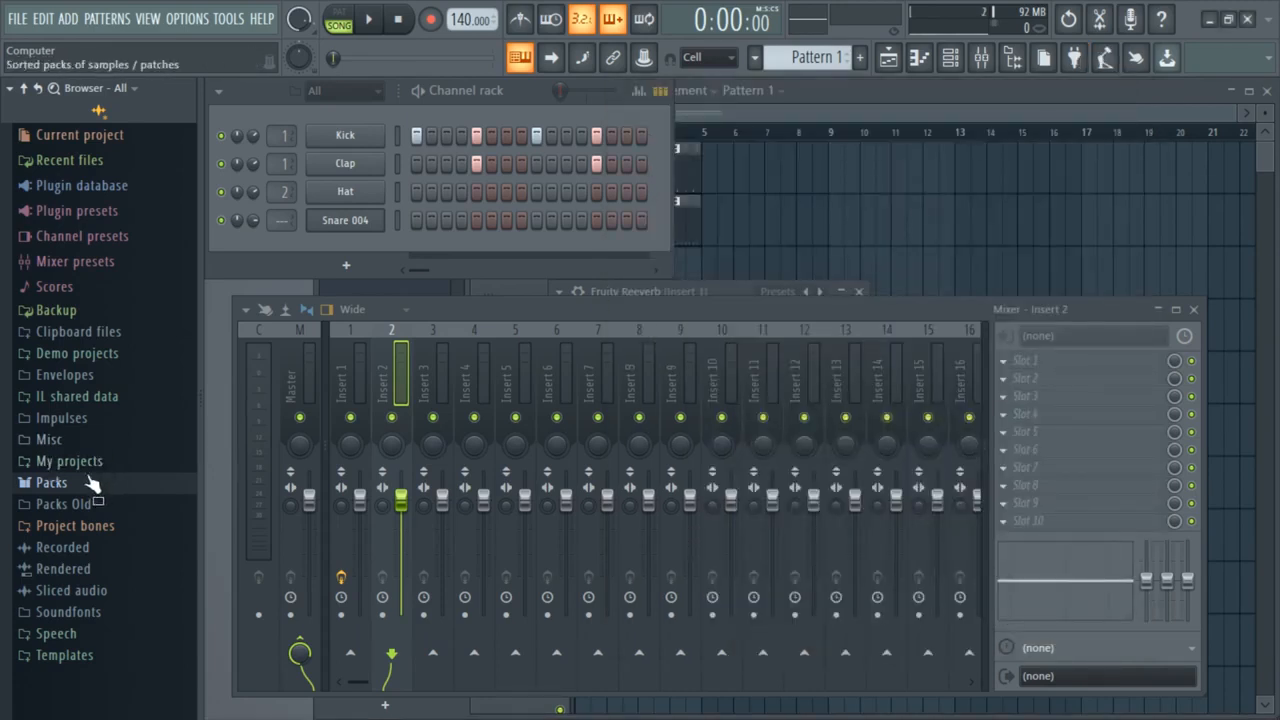
# Expand the Packs folder in the browser down to 0 Kits and the 21 Savage Drum Kit
pyautogui.click(50, 483)
pyautogui.scroll(-3, 2, 347)
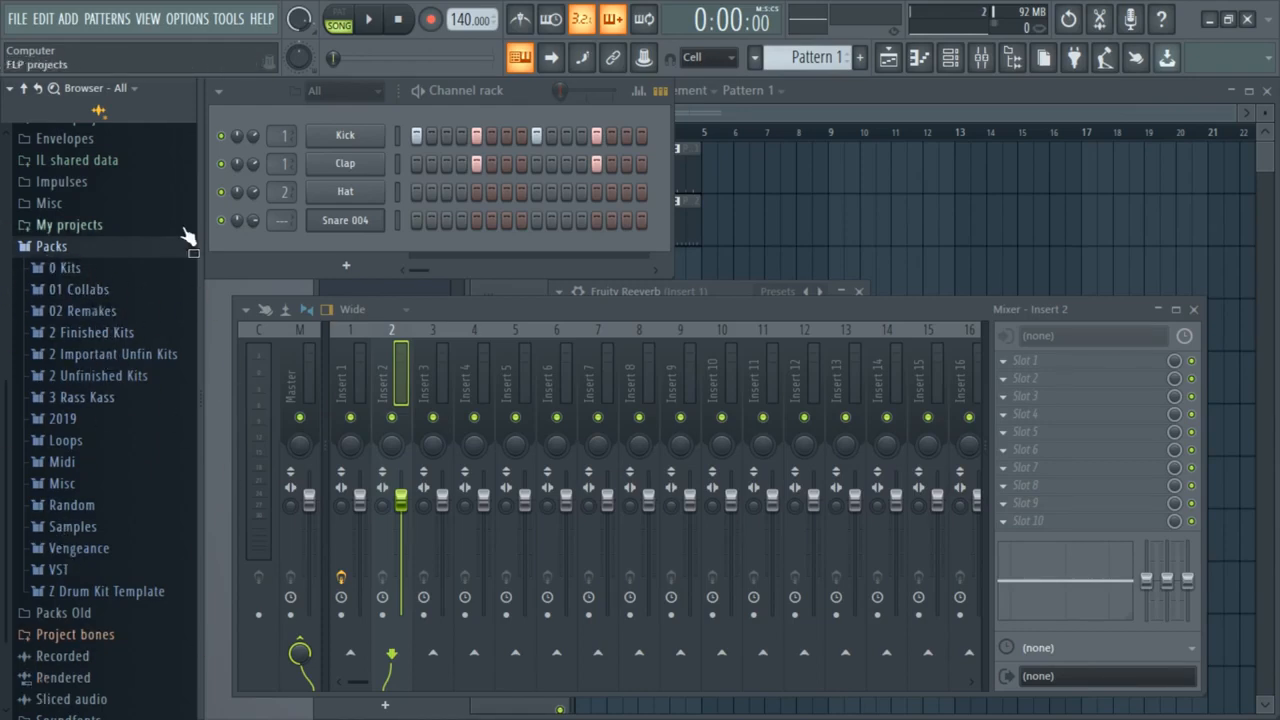
pyautogui.click(122, 267)
pyautogui.click(94, 289)
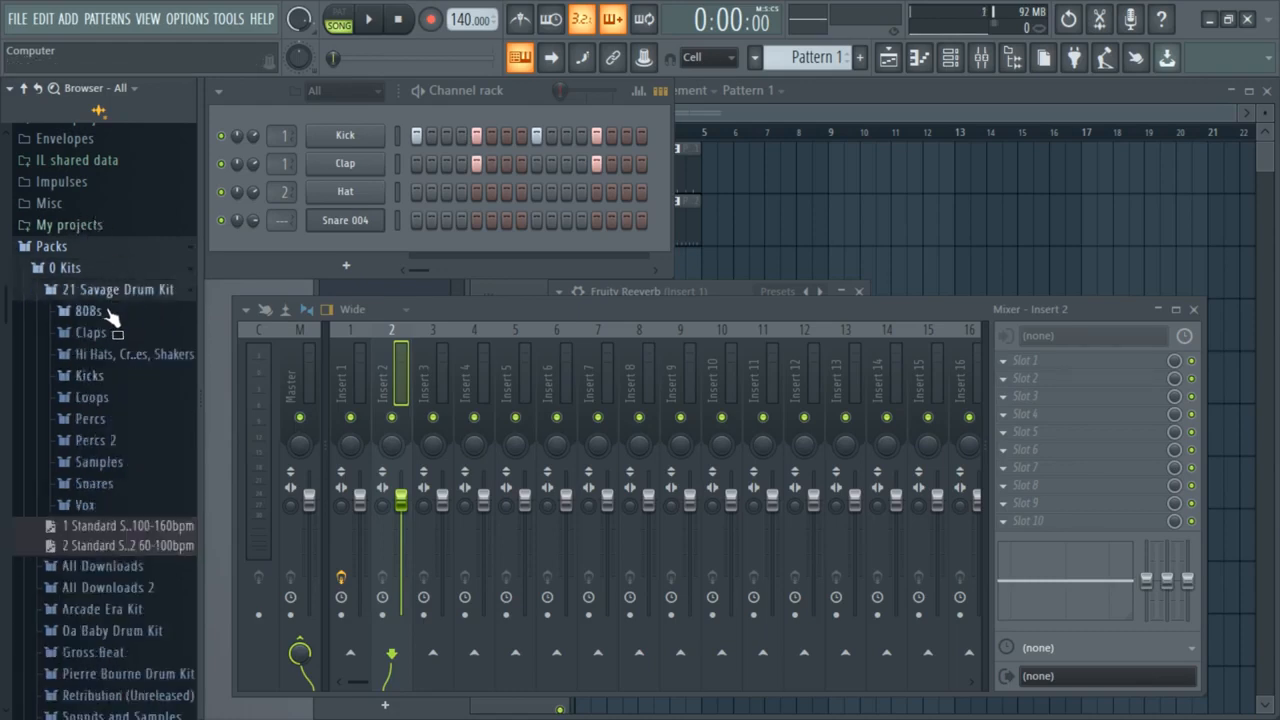
# Expand the kit's 808s folder and preview several samples, including Arcade 808 2 and Ronny J 808 3
pyautogui.click(115, 320)
pyautogui.click(95, 371)
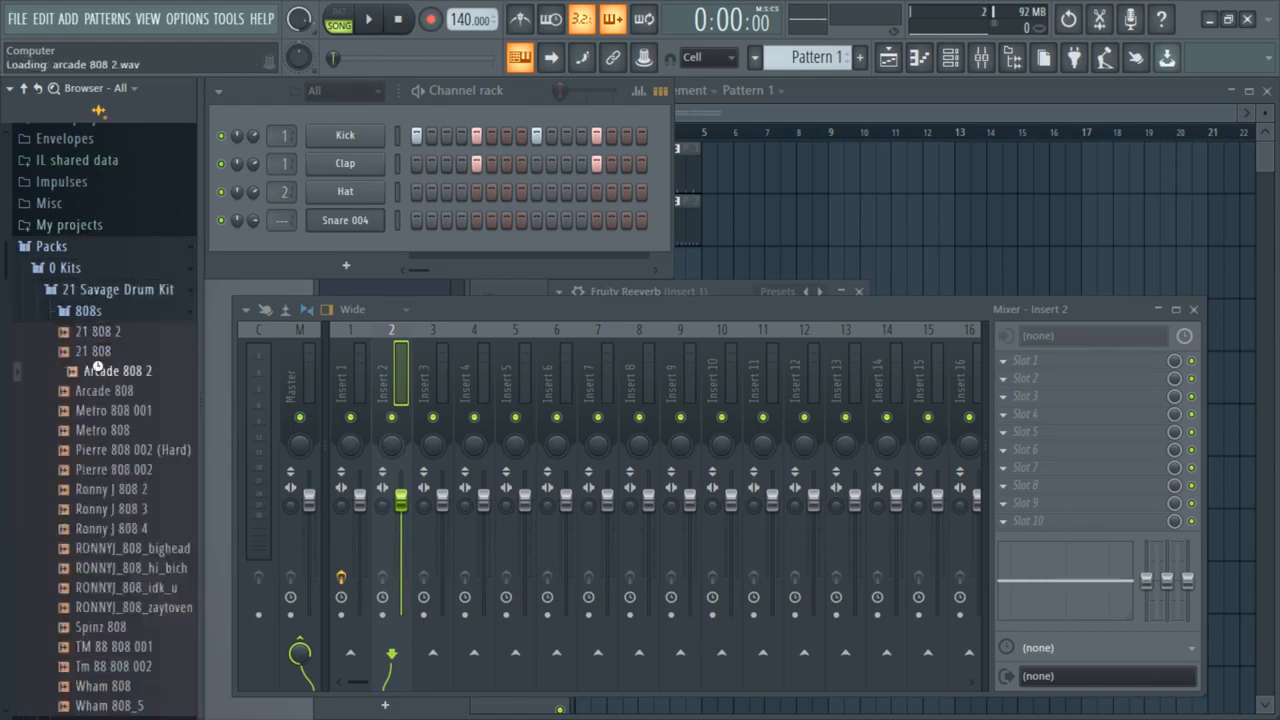
pyautogui.click(138, 450)
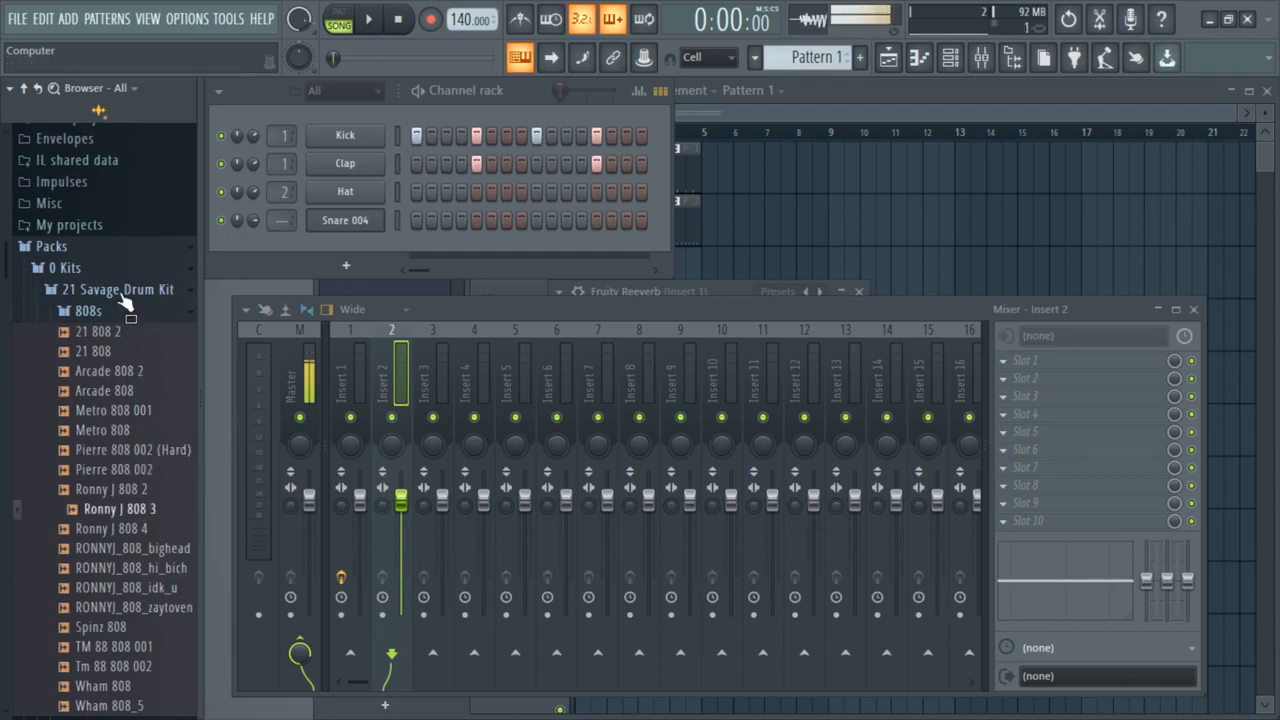
# Collapse the 808s folder, expand the Claps folder, and preview the Clap 002 sample
pyautogui.click(118, 310)
pyautogui.click(115, 332)
pyautogui.click(128, 414)
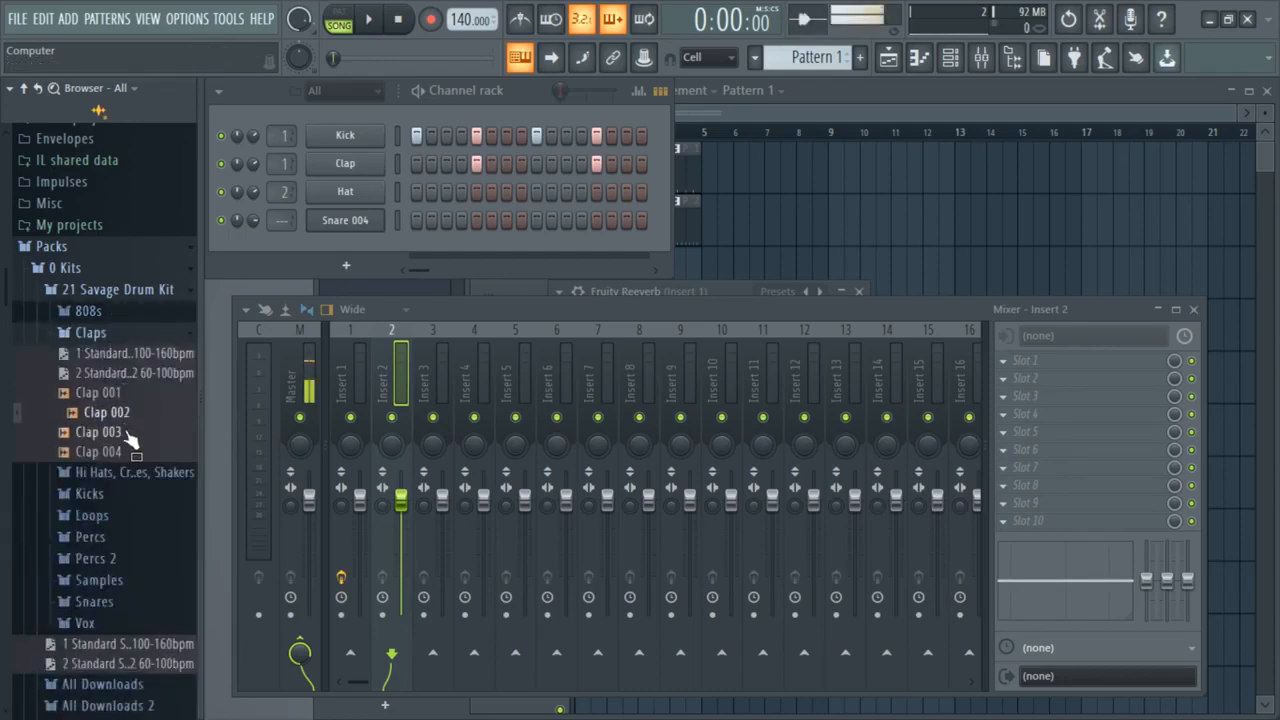
# Preview Clap 003 and, after swapping the Claps folder for the hi-hat folder, preview Open Hi Hat 001 and 002
pyautogui.click(130, 433)
pyautogui.click(122, 333)
pyautogui.click(126, 356)
pyautogui.click(125, 420)
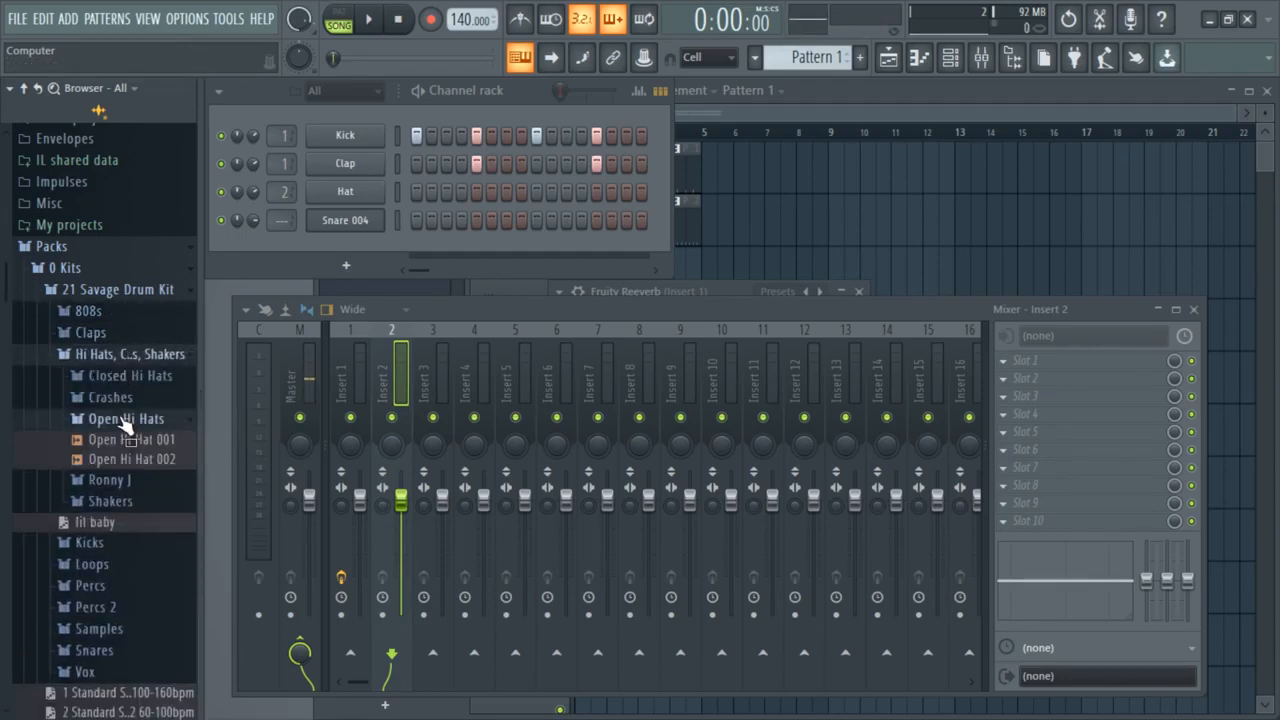
pyautogui.click(121, 438)
pyautogui.click(130, 458)
pyautogui.click(126, 418)
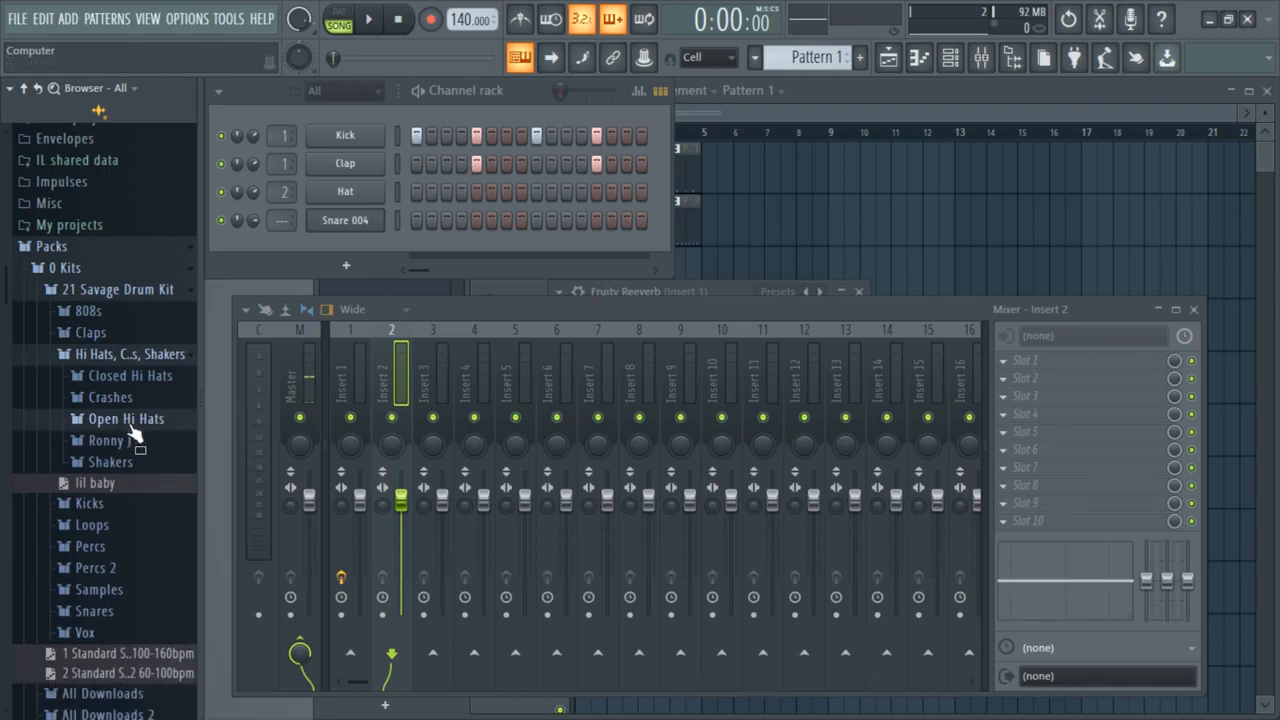
# Add Hi Hat 003 from the Closed Hi Hats folder as a new channel and fill all 16 of its steps
pyautogui.click(120, 377)
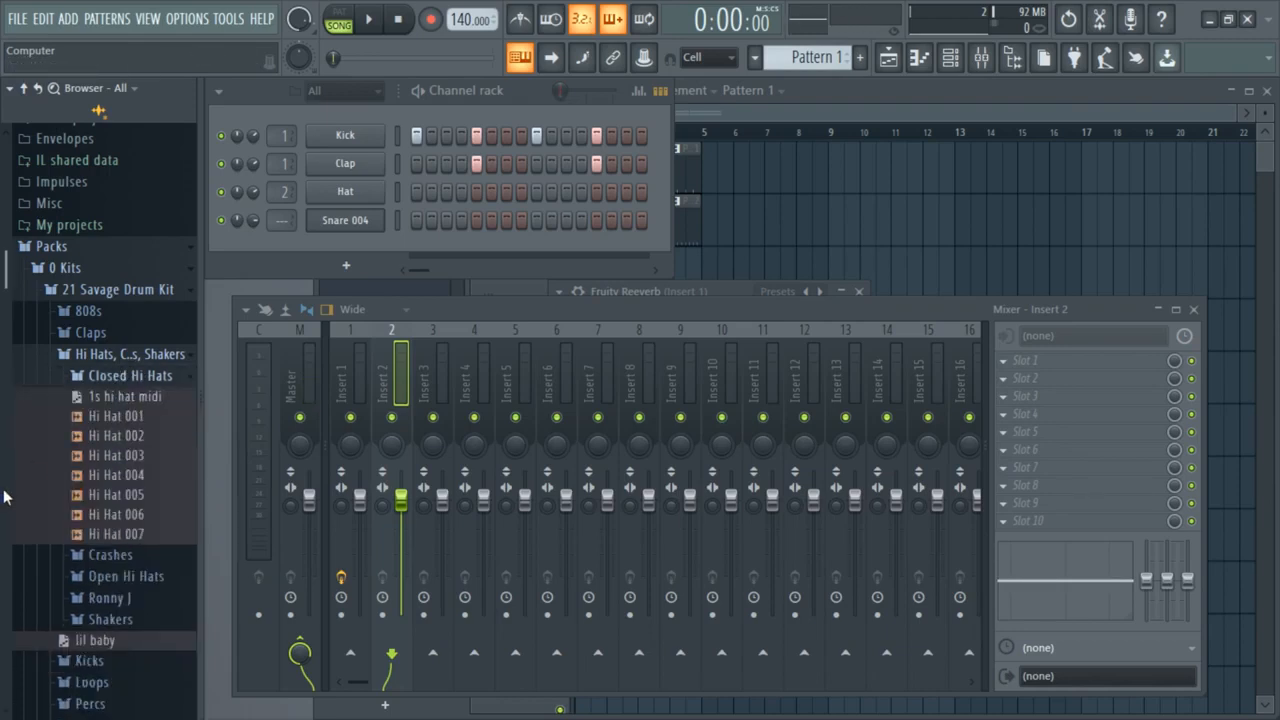
pyautogui.moveTo(121, 461); pyautogui.dragTo(166, 455)
pyautogui.moveTo(354, 250); pyautogui.dragTo(350, 242)
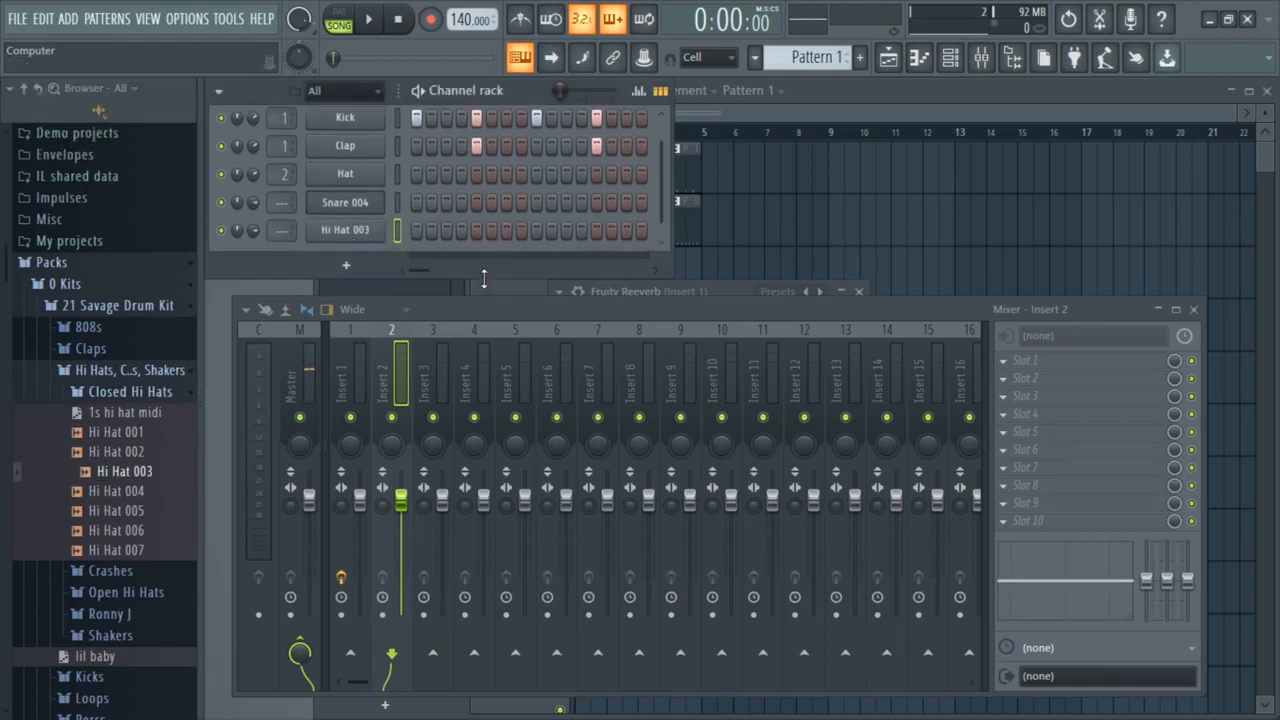
pyautogui.moveTo(429, 229); pyautogui.dragTo(716, 233)
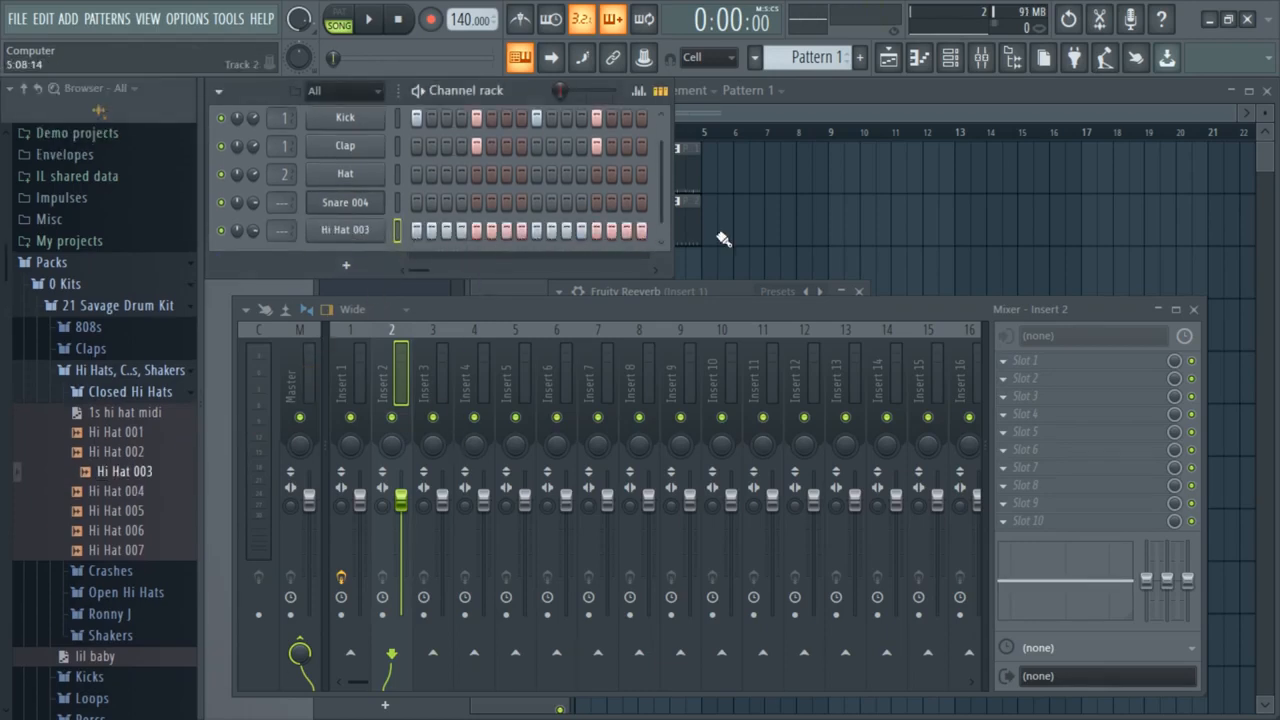
# In pattern mode, remove the Kick and Clap channels' mixer track assignments and clear all Hi Hat 003 steps
pyautogui.press('space')
pyautogui.click(397, 19)
pyautogui.scroll(-2, 290, 143)
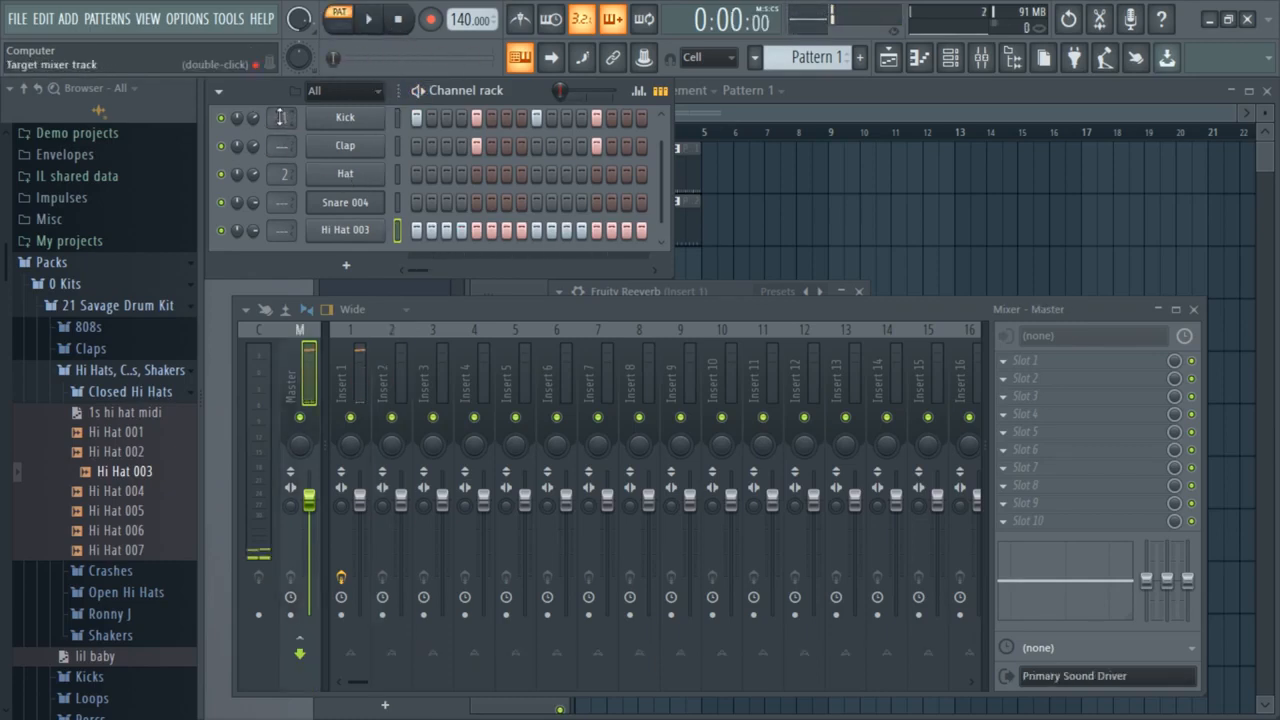
pyautogui.moveTo(418, 230); pyautogui.dragTo(686, 239)
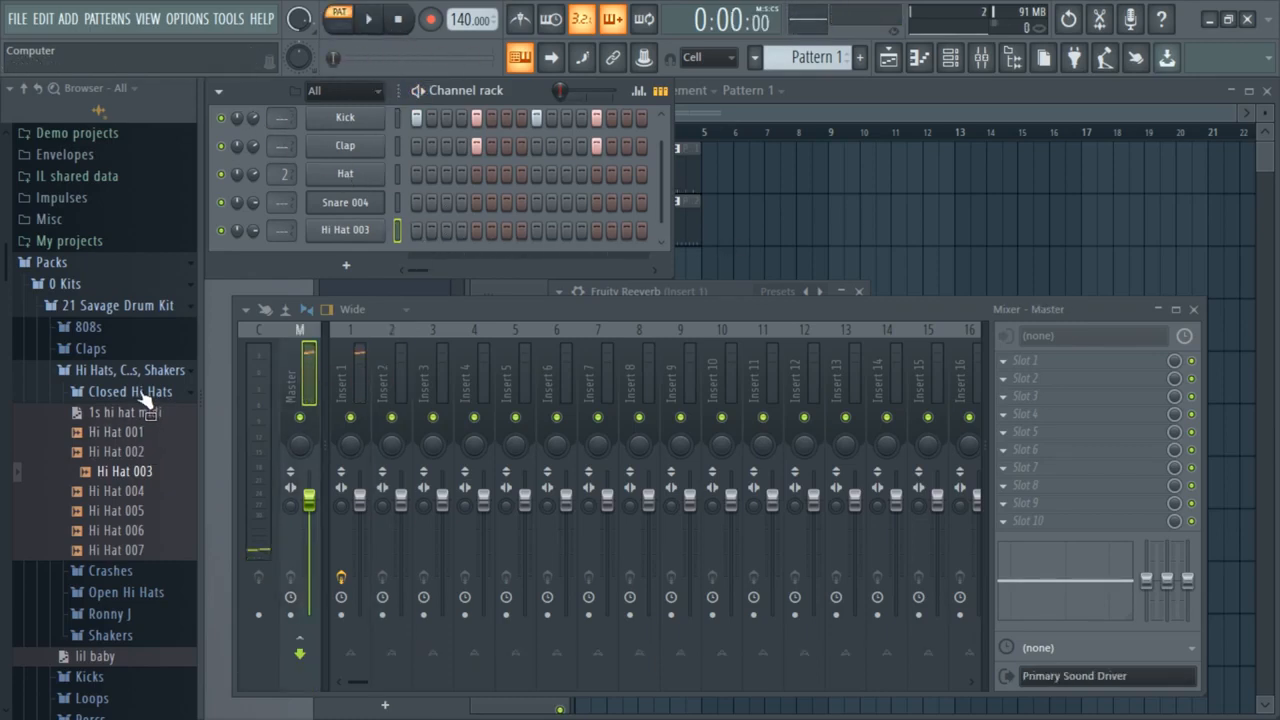
# Check the kit's Kicks folder in place of the hi-hat folder and open the Clap channel's sampler settings
pyautogui.click(165, 372)
pyautogui.click(90, 392)
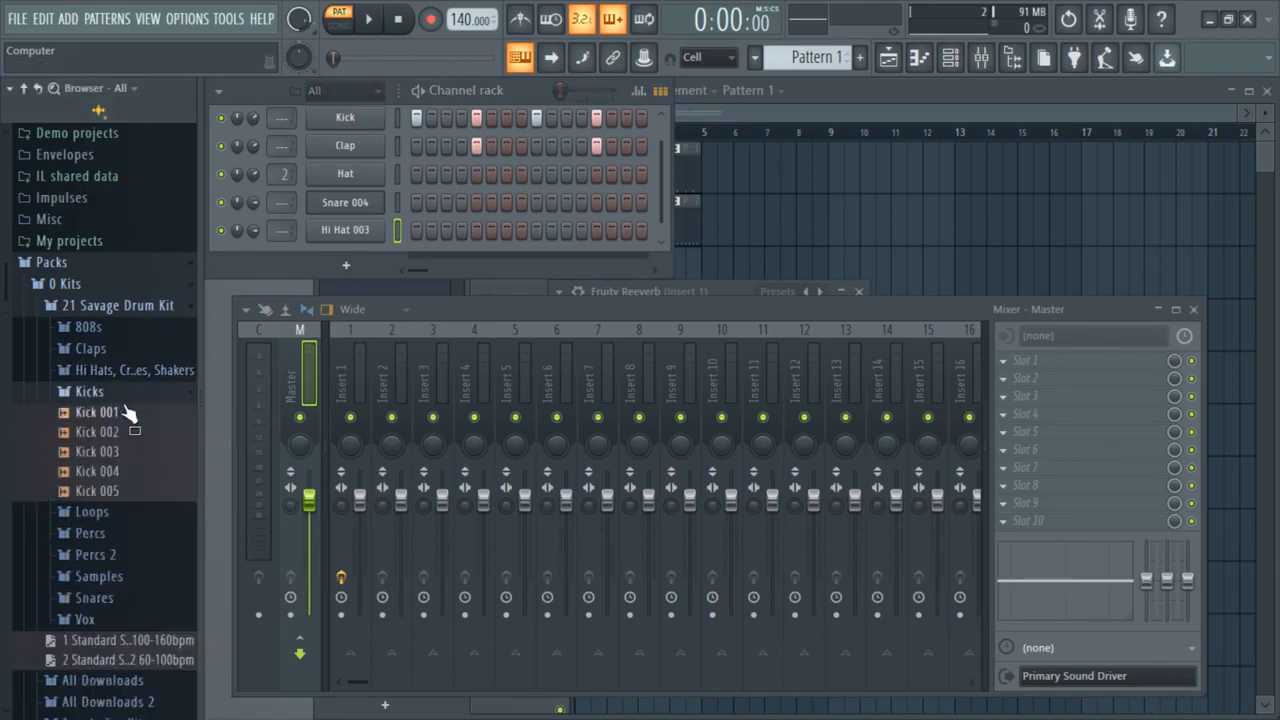
pyautogui.click(362, 146)
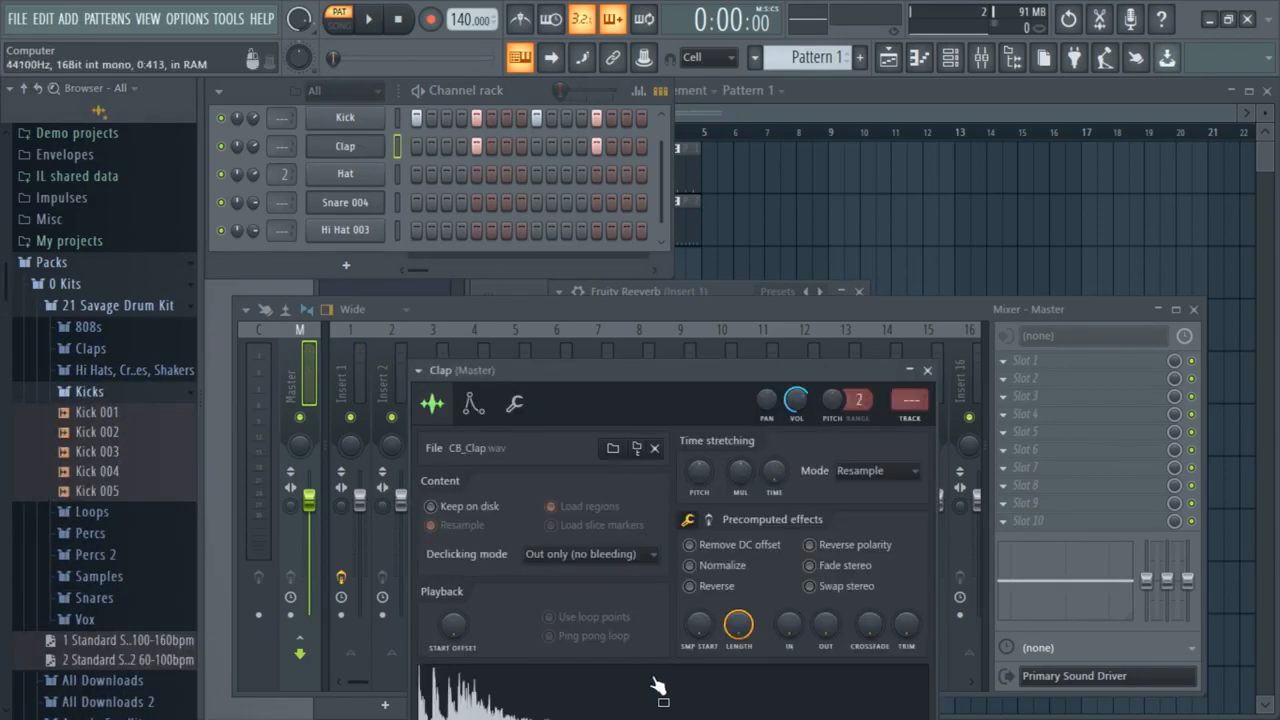
pyautogui.click(88, 392)
# Preview Clap 003 in the kit's Claps folder and replace the Clap channel's sample with Clap 004
pyautogui.click(91, 350)
pyautogui.click(107, 448)
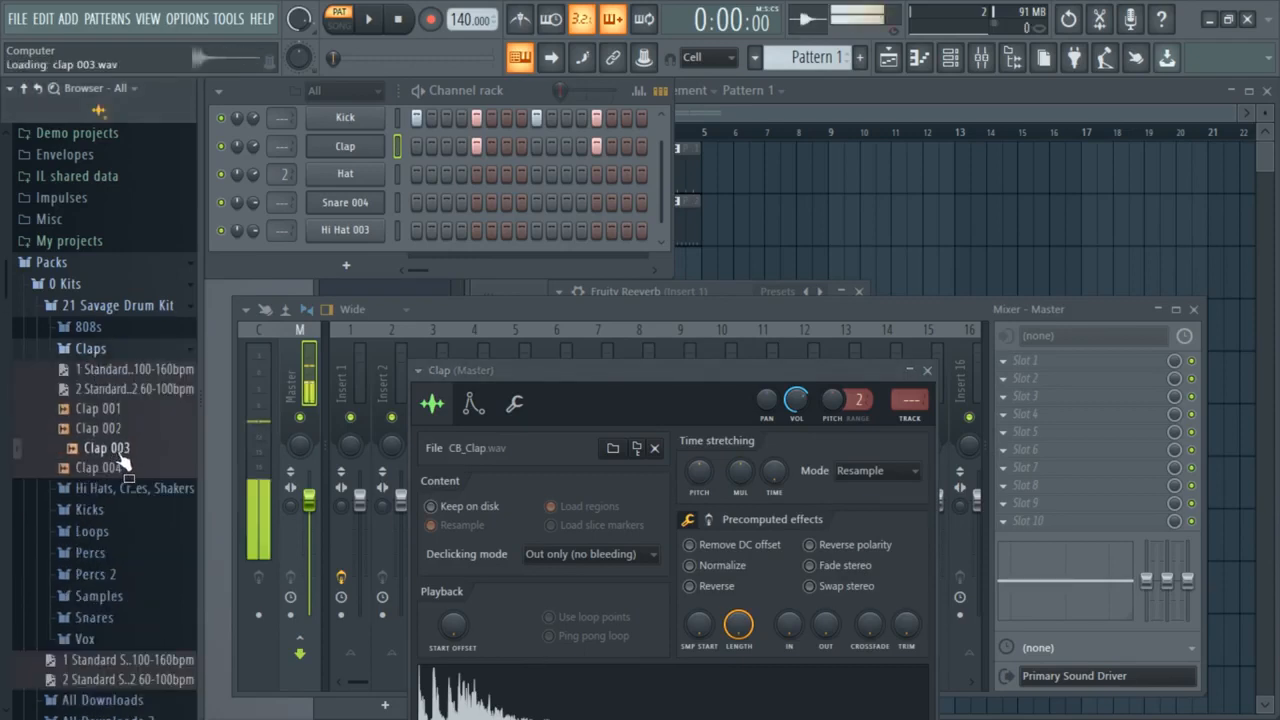
pyautogui.moveTo(122, 470); pyautogui.dragTo(362, 148)
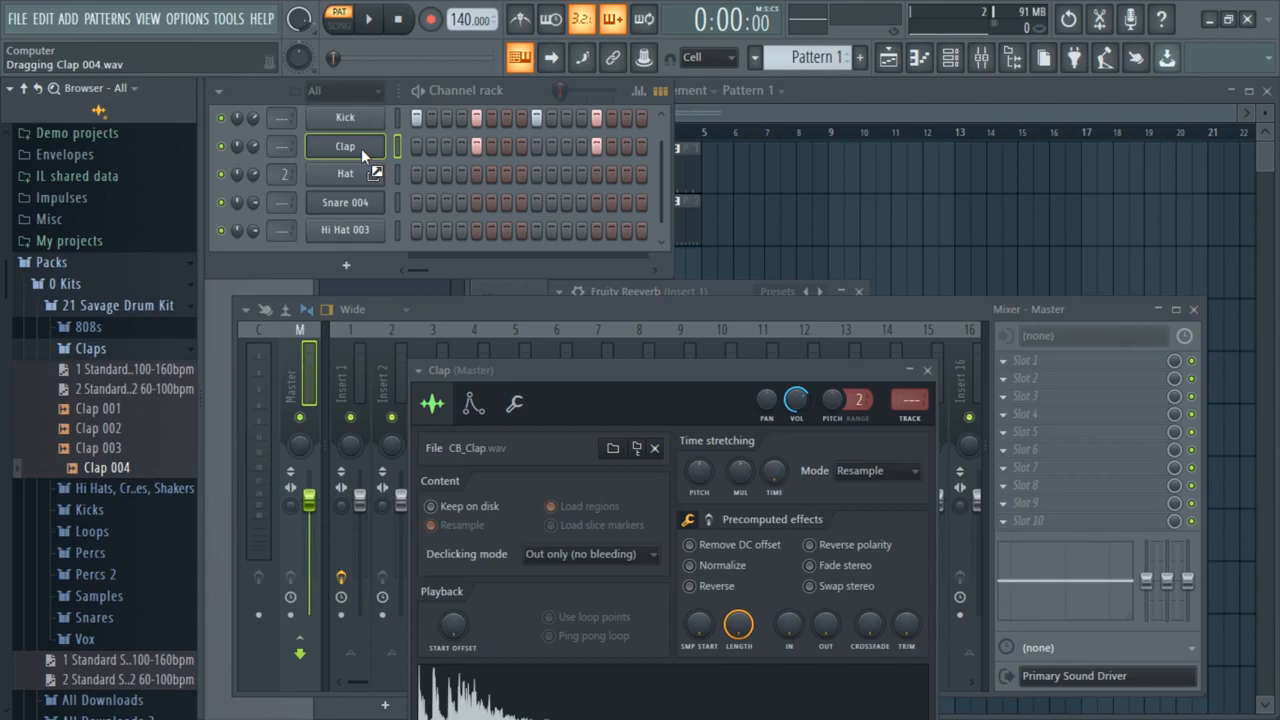
pyautogui.moveTo(358, 145); pyautogui.dragTo(358, 146)
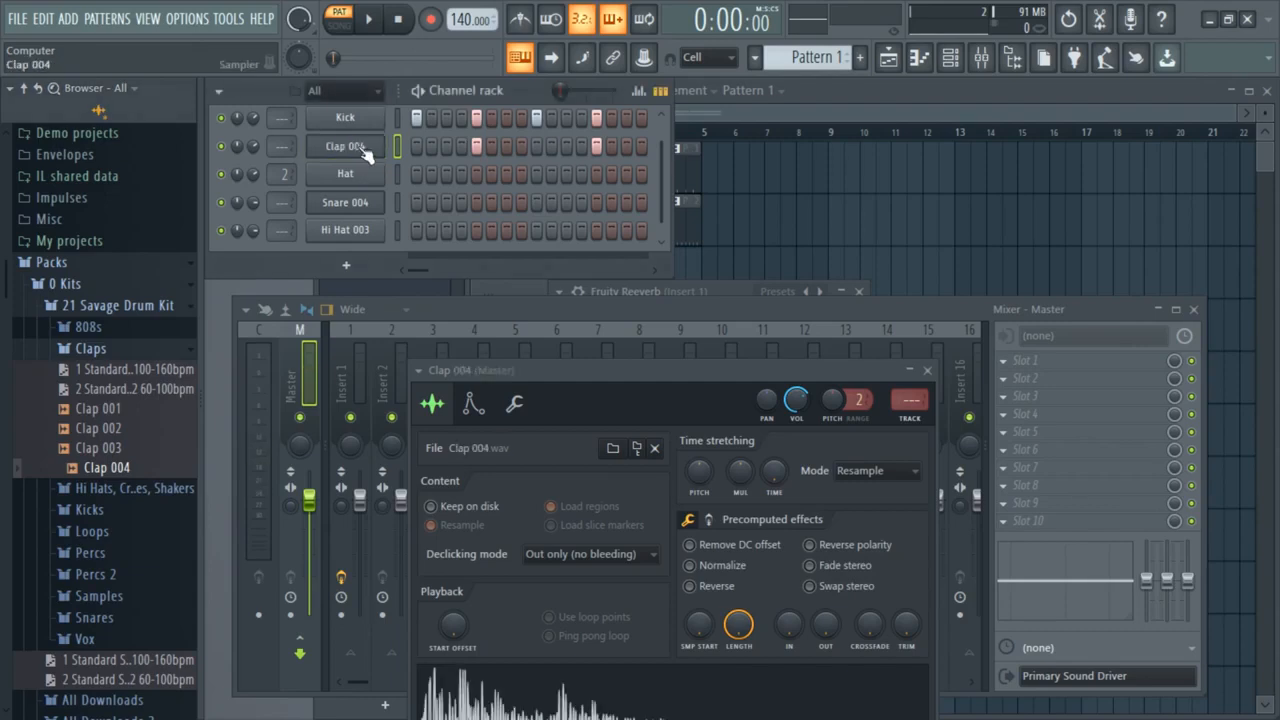
# Listen to the Clap 004 waveform and play the pattern briefly with the replaced clap
pyautogui.click(641, 679)
pyautogui.press('space')
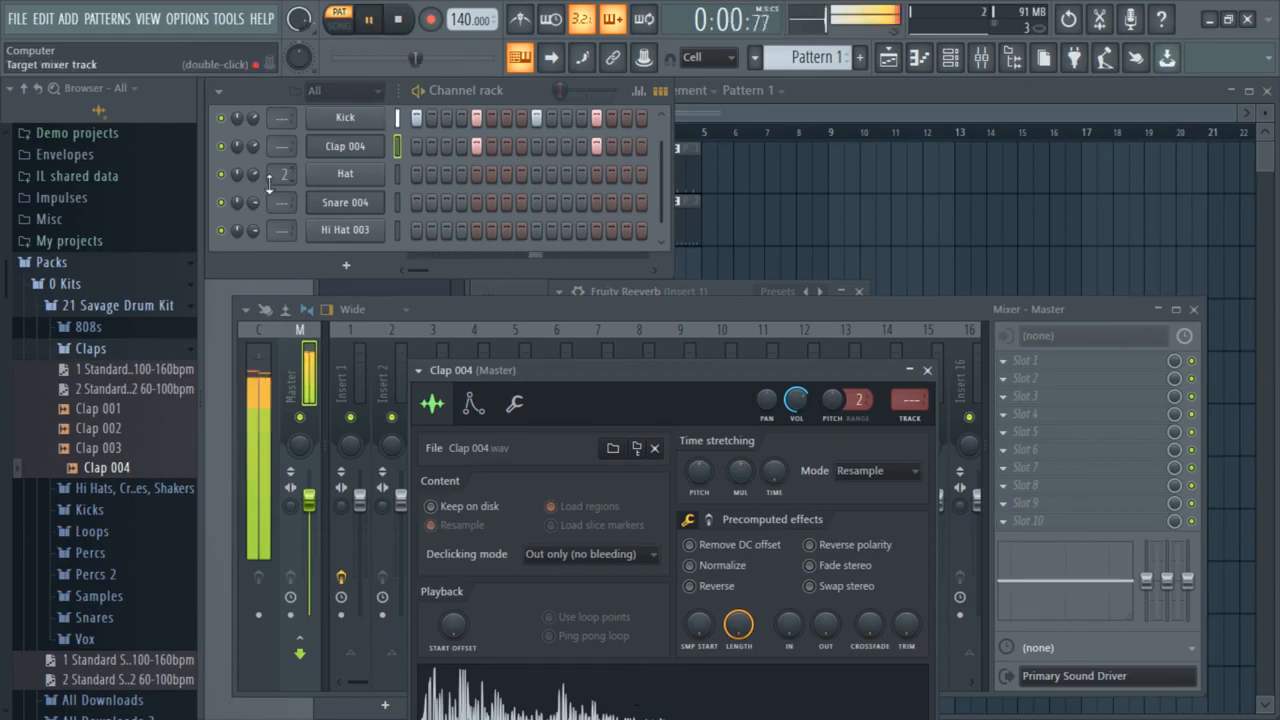
pyautogui.press('space')
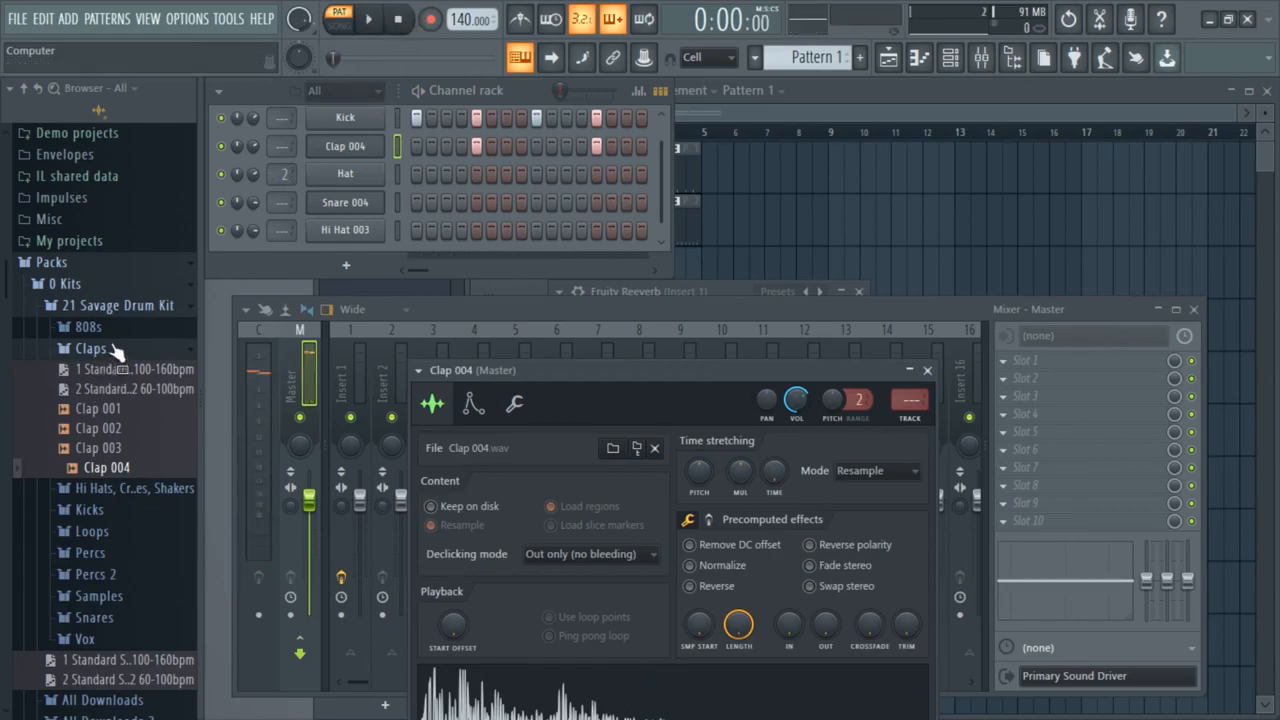
# Collapse the Claps, 21 Savage Drum Kit and 0 Kits folders in the browser
pyautogui.click(95, 348)
pyautogui.click(105, 308)
pyautogui.scroll(5, 101, 336)
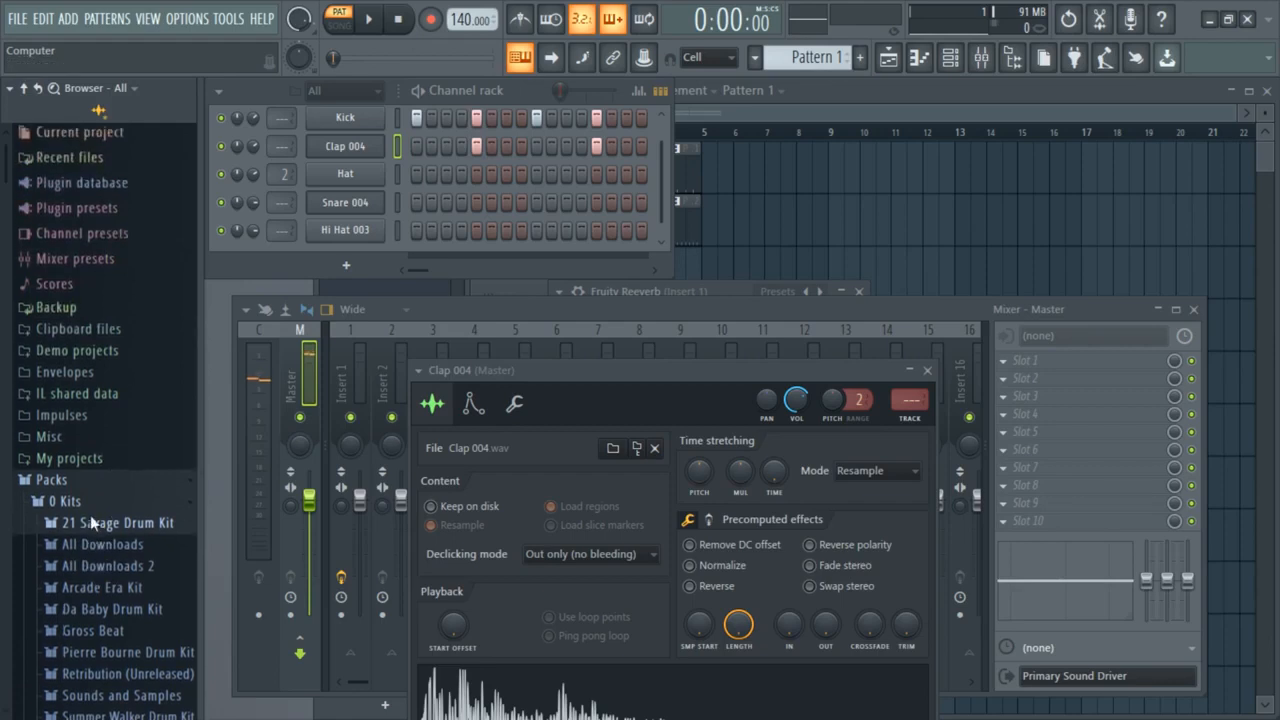
pyautogui.click(65, 504)
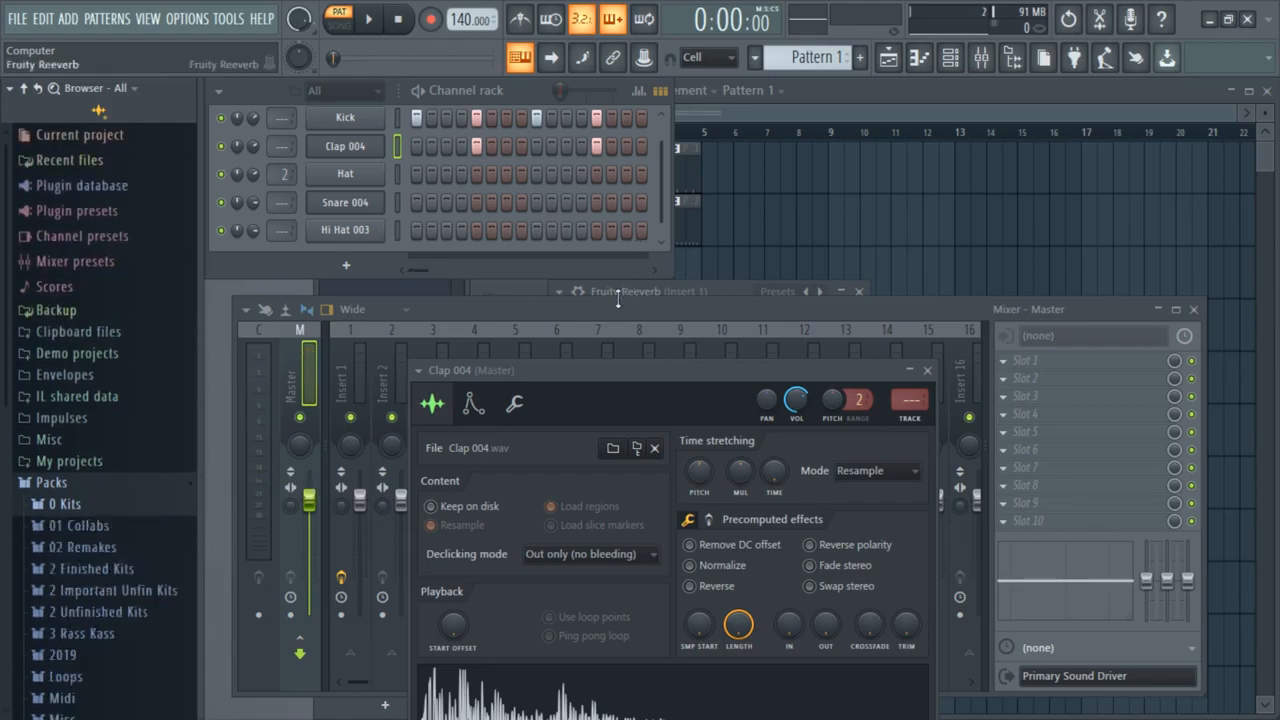
# Bring the mixer in front of the sampler settings and select the Insert 1 track
pyautogui.click(640, 330)
pyautogui.click(350, 366)
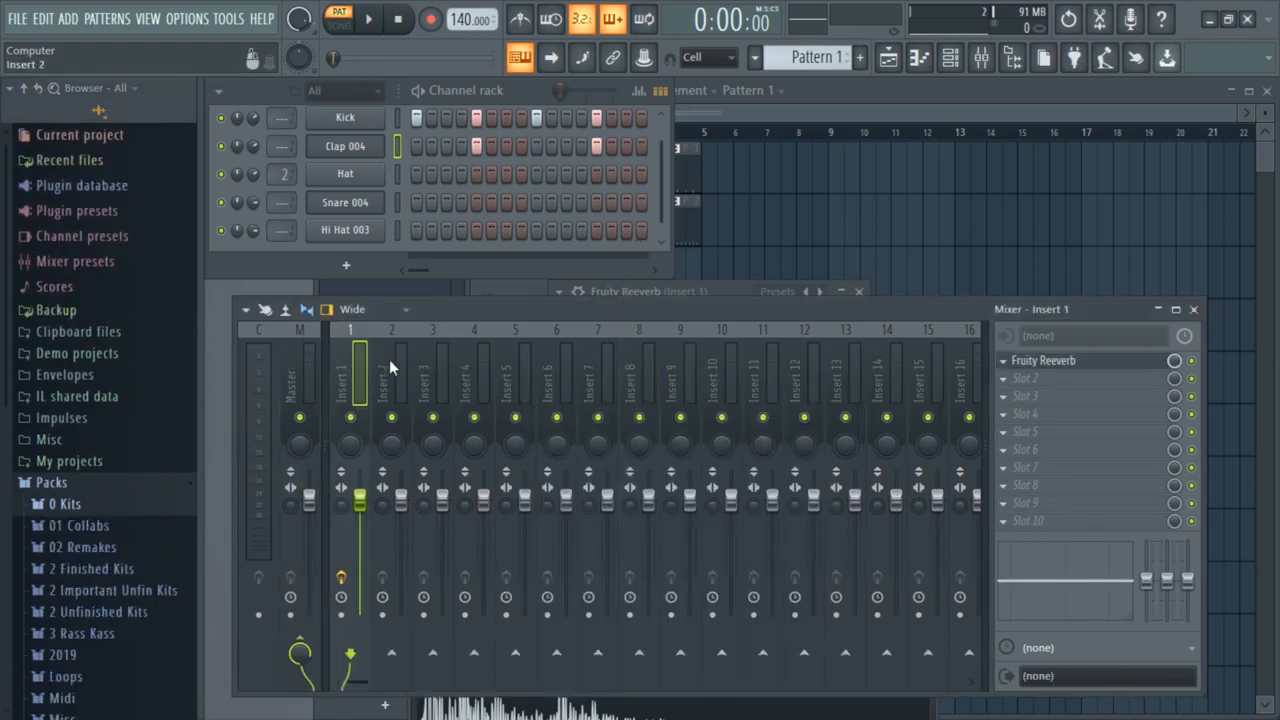